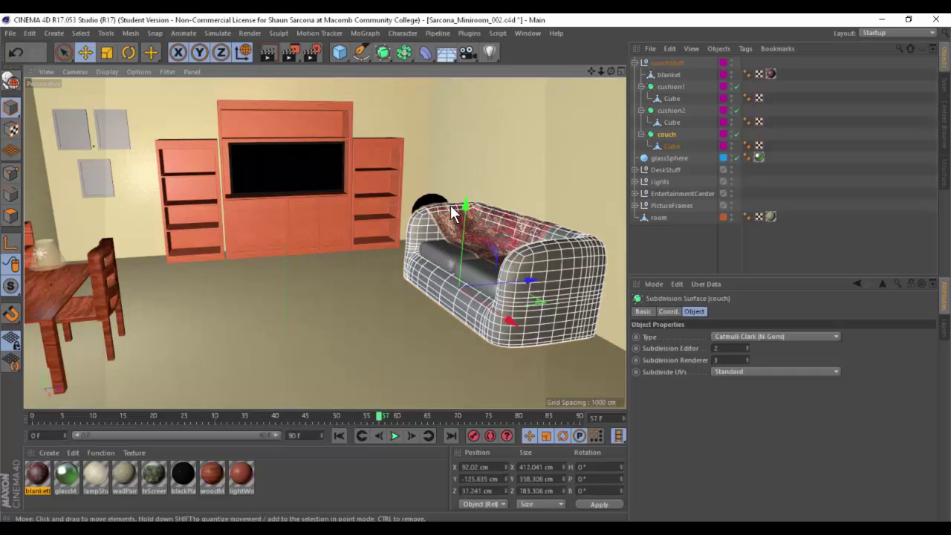
# Examine the blanket, couch, glass sphere and whole room from several angles, near and far
pyautogui.click(450, 205)
pyautogui.keyDown('alt'); pyautogui.moveTo(457, 245); pyautogui.dragTo(498, 250); pyautogui.keyUp('alt')
pyautogui.scroll(5, 545, 255)
pyautogui.scroll(-3, 546, 254)
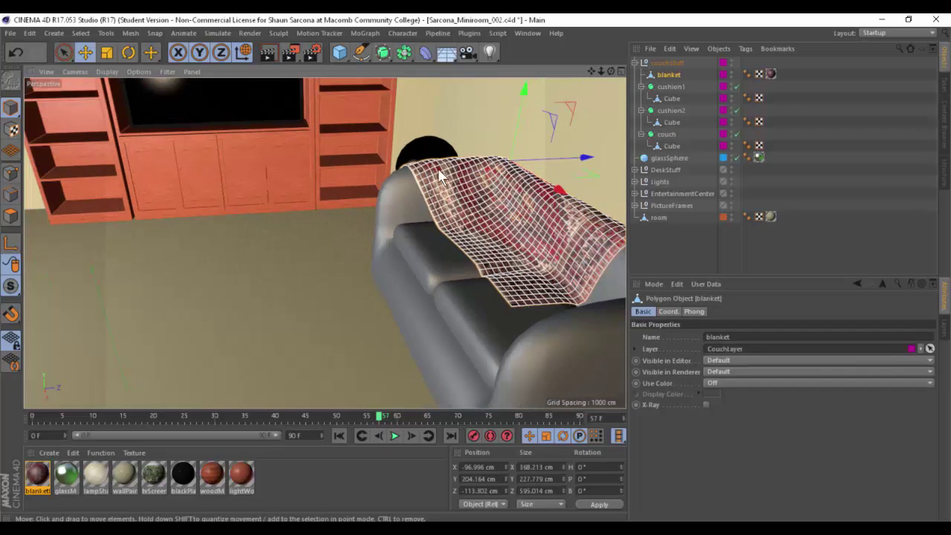
pyautogui.click(379, 182)
pyautogui.moveTo(379, 182)
pyautogui.keyDown('alt'); pyautogui.mouseDown()
pyautogui.moveTo(484, 206)
pyautogui.moveTo(425, 209)
pyautogui.moveTo(378, 174)
pyautogui.moveTo(395, 204)
pyautogui.moveTo(423, 213)
pyautogui.mouseUp(); pyautogui.keyUp('alt')
pyautogui.scroll(3, 440, 212)
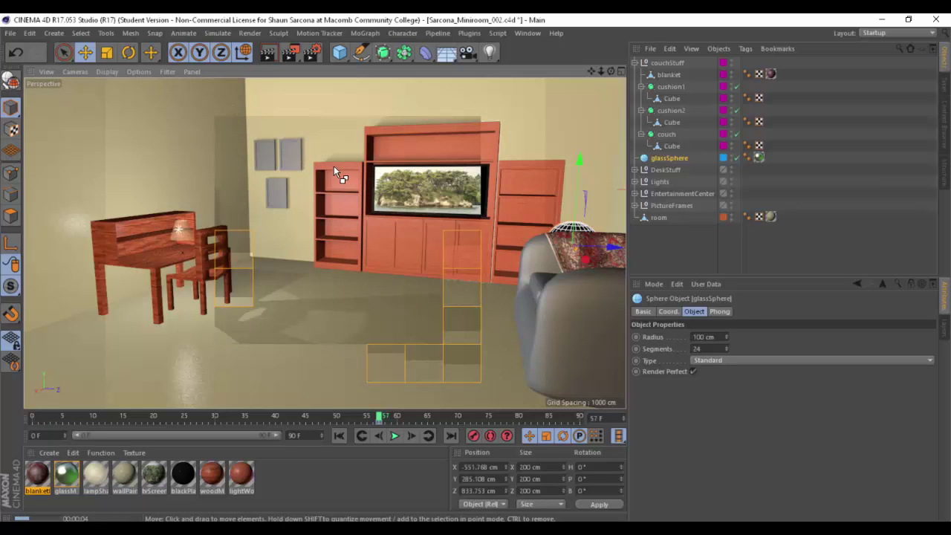
pyautogui.keyDown('alt'); pyautogui.moveTo(374, 181); pyautogui.dragTo(470, 210); pyautogui.keyUp('alt')
pyautogui.keyDown('alt'); pyautogui.moveTo(469, 209); pyautogui.dragTo(414, 208, button='right'); pyautogui.keyUp('alt')
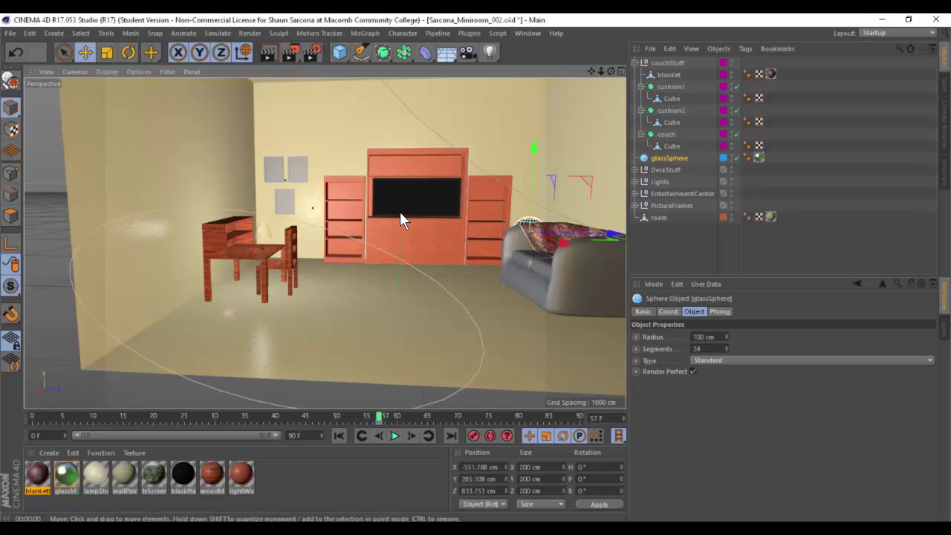
# Add a standard camera at the current room view and look at its placement from outside the room
pyautogui.click(466, 52)
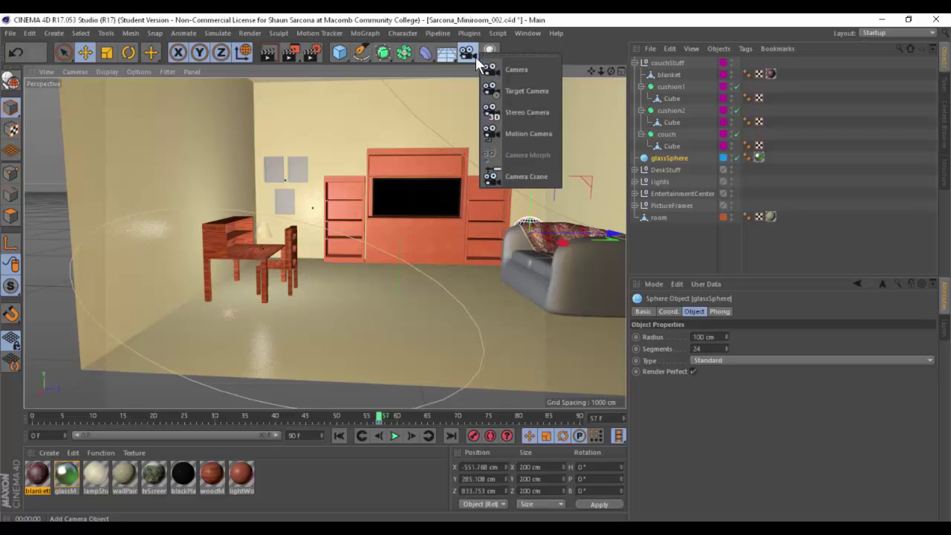
pyautogui.click(519, 69)
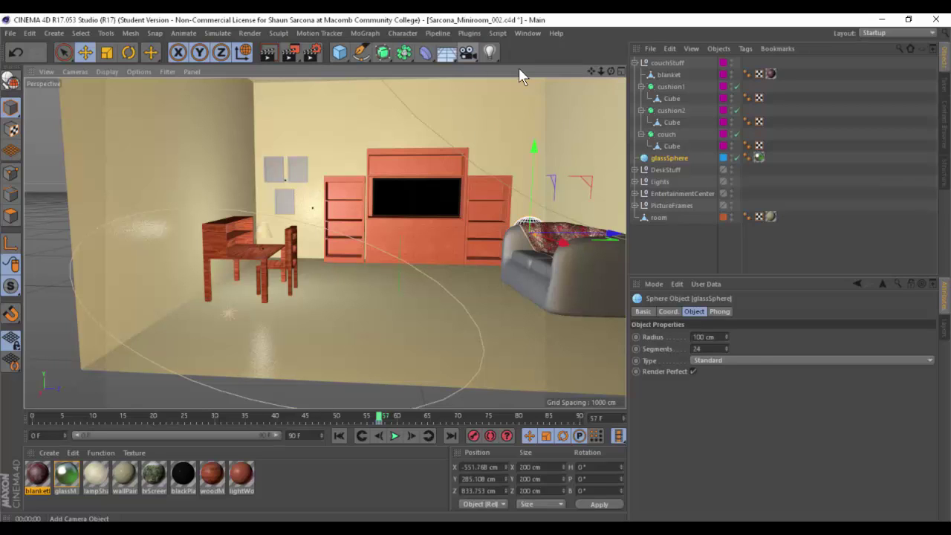
pyautogui.click(546, 234)
pyautogui.keyDown('shift'); pyautogui.click(476, 225); pyautogui.keyUp('shift')
pyautogui.press('super')
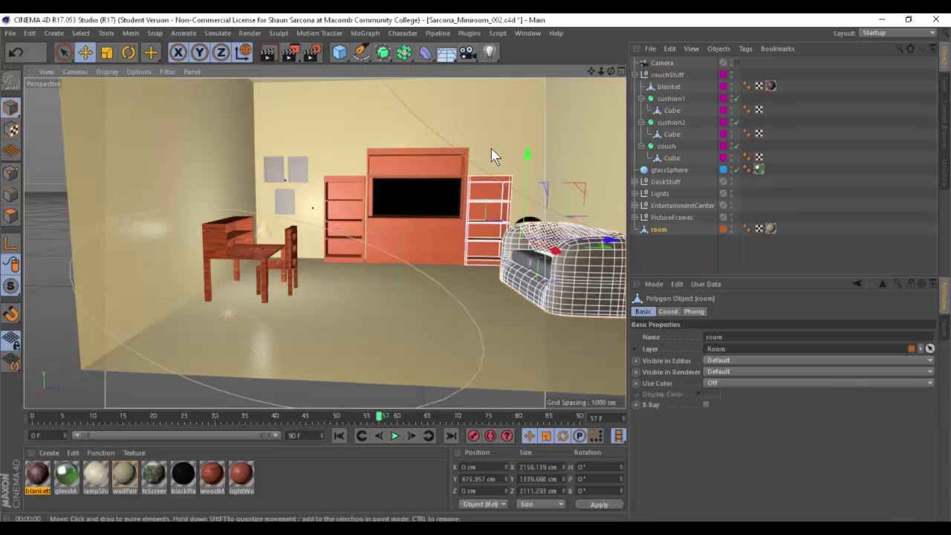
pyautogui.keyDown('alt'); pyautogui.moveTo(441, 239); pyautogui.dragTo(324, 185); pyautogui.keyUp('alt')
pyautogui.click(518, 185)
pyautogui.scroll(-10, 324, 191)
pyautogui.keyDown('alt'); pyautogui.moveTo(426, 148); pyautogui.dragTo(707, 99); pyautogui.keyUp('alt')
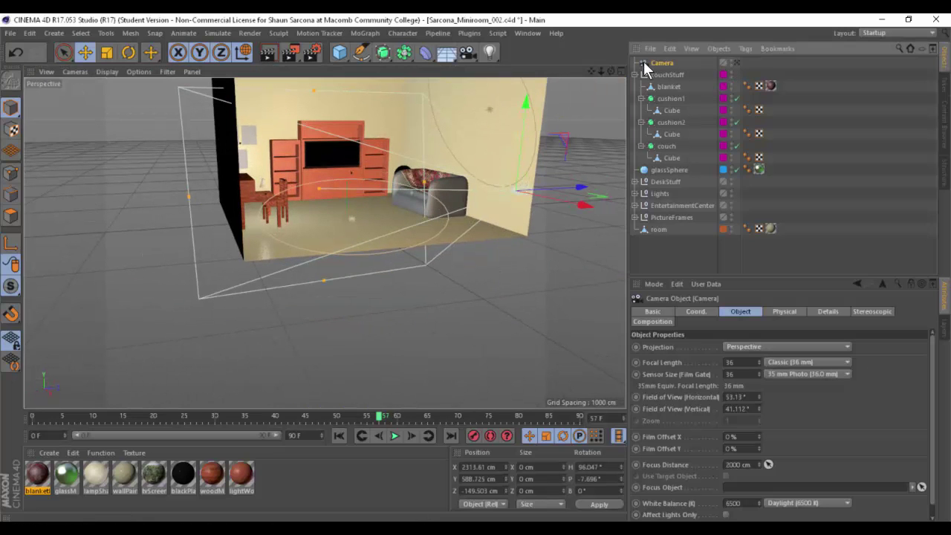
# Look through the camera, turn it to about 81.5° heading and -4.7° pitch, and return to the editor view to reposition it
pyautogui.click(736, 63)
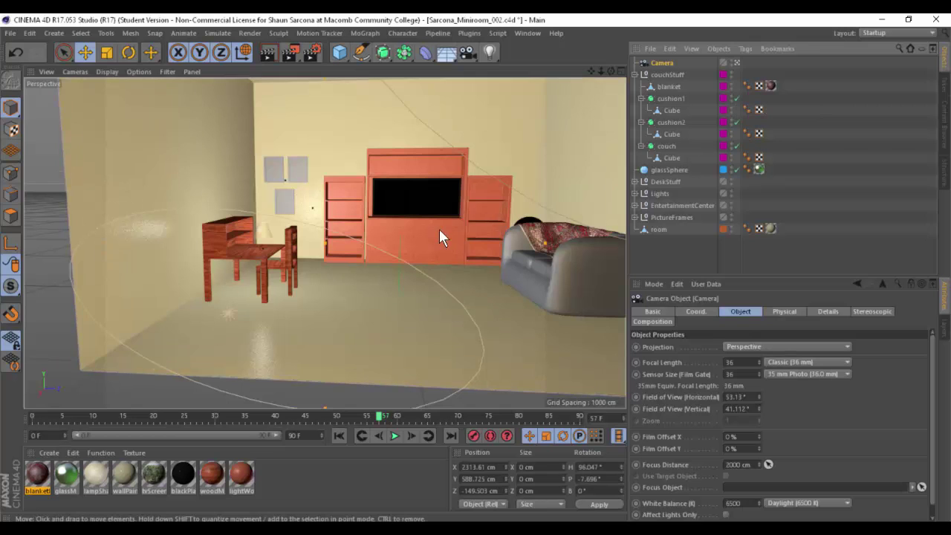
pyautogui.keyDown('alt'); pyautogui.moveTo(439, 229); pyautogui.dragTo(536, 226); pyautogui.keyUp('alt')
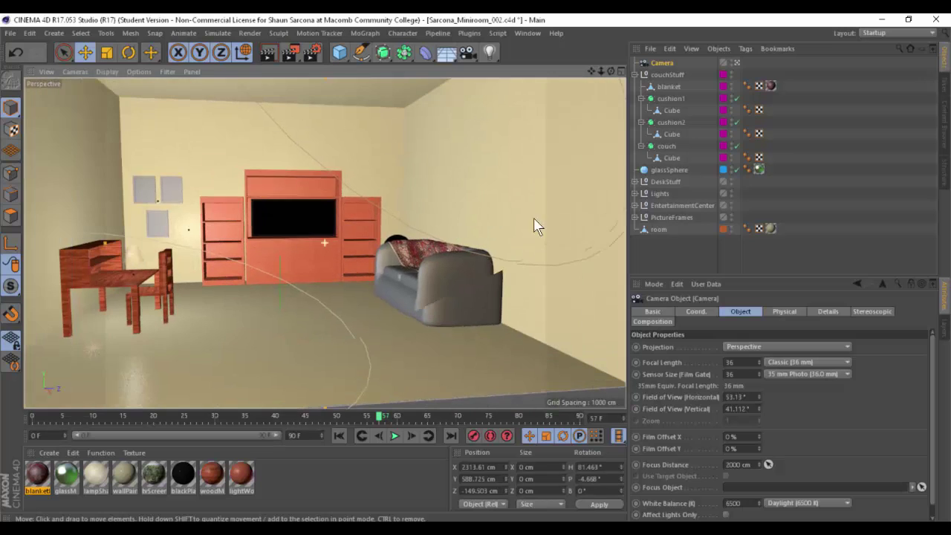
pyautogui.click(737, 62)
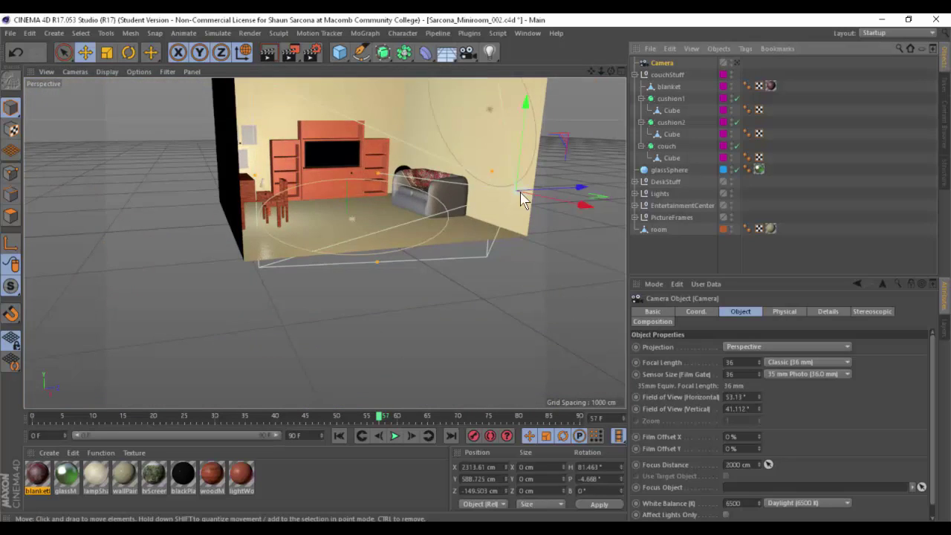
pyautogui.keyDown('alt'); pyautogui.moveTo(535, 215); pyautogui.dragTo(523, 176); pyautogui.keyUp('alt')
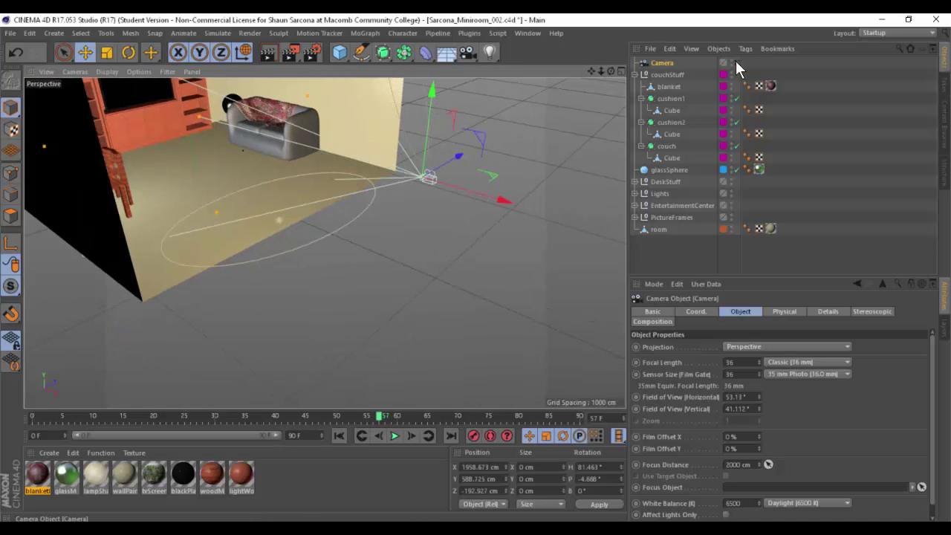
# Look through the camera, reframe it on the desk, entertainment center and couch at about X 1700, Y 529, Z 330 cm, and enlarge its attributes area
pyautogui.click(736, 62)
pyautogui.keyDown('alt'); pyautogui.moveTo(424, 183); pyautogui.dragTo(324, 191); pyautogui.keyUp('alt')
pyautogui.keyDown('alt'); pyautogui.moveTo(324, 186); pyautogui.dragTo(374, 214, button='middle'); pyautogui.keyUp('alt')
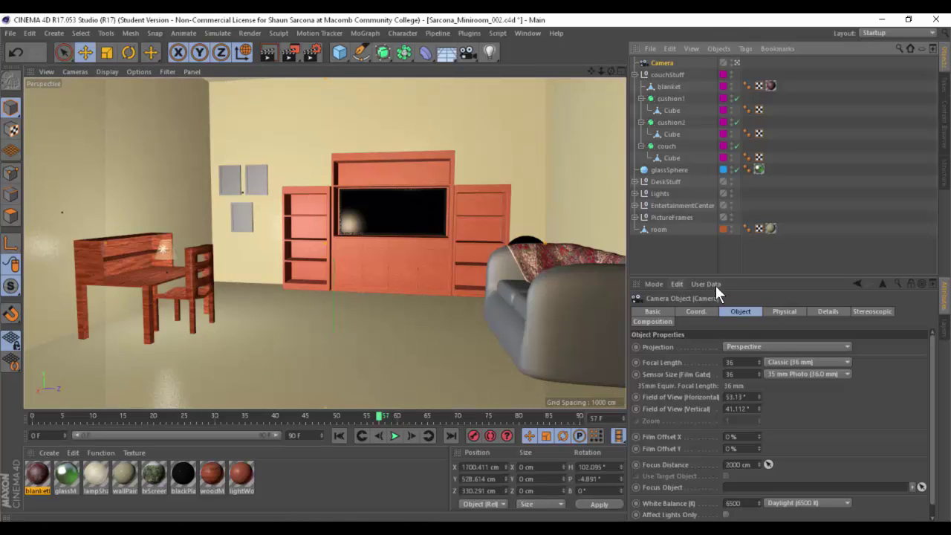
pyautogui.moveTo(734, 276); pyautogui.dragTo(733, 226)
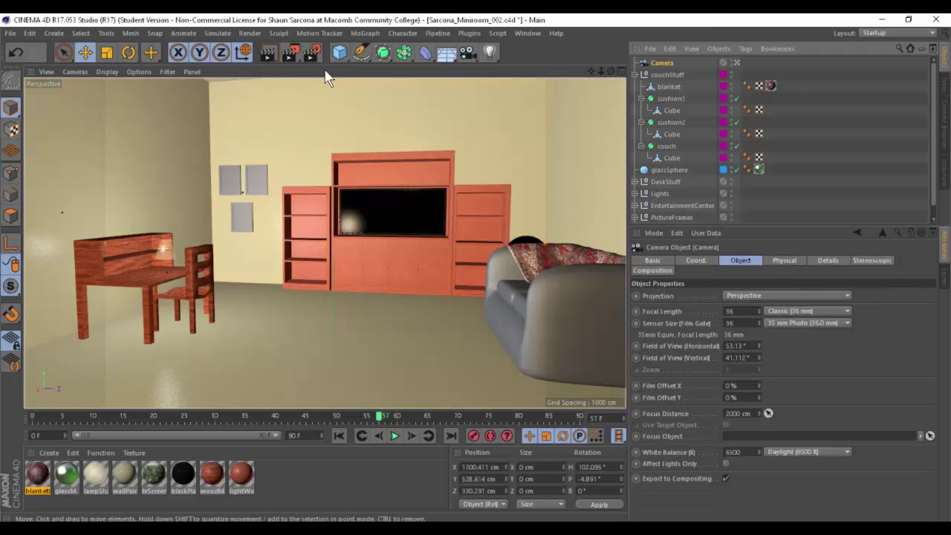
# Render the camera view in the Picture Viewer and move the viewer window out of the way
pyautogui.click(269, 48)
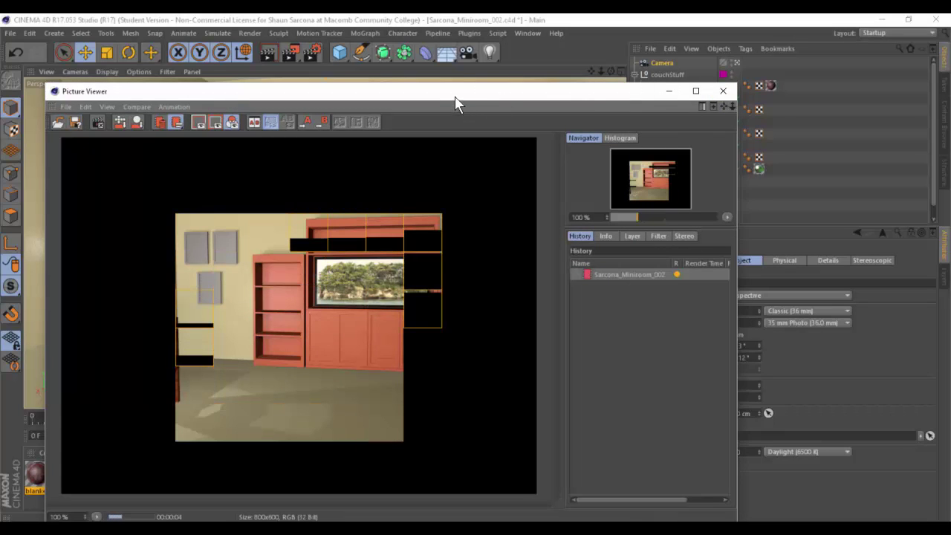
pyautogui.moveTo(456, 96); pyautogui.dragTo(448, 42)
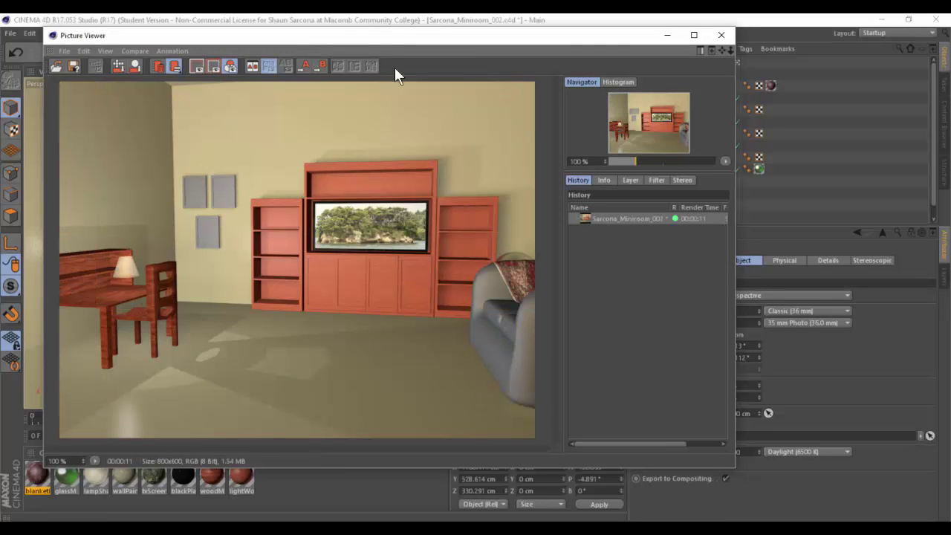
pyautogui.moveTo(363, 37); pyautogui.dragTo(614, 520)
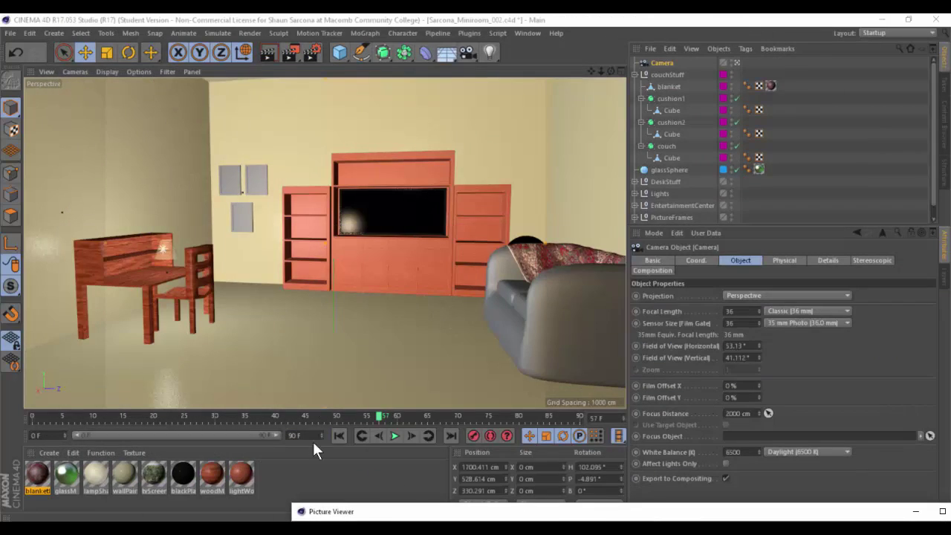
# Compare the camera framing in a shortened and a full-height viewport with the rendered image, and close the Picture Viewer
pyautogui.moveTo(314, 427); pyautogui.dragTo(326, 168)
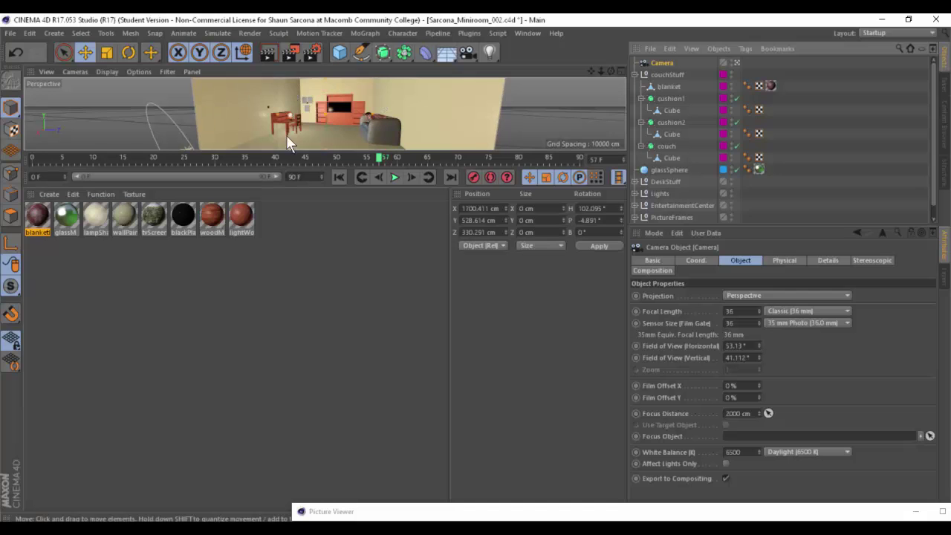
pyautogui.moveTo(341, 154); pyautogui.dragTo(362, 485)
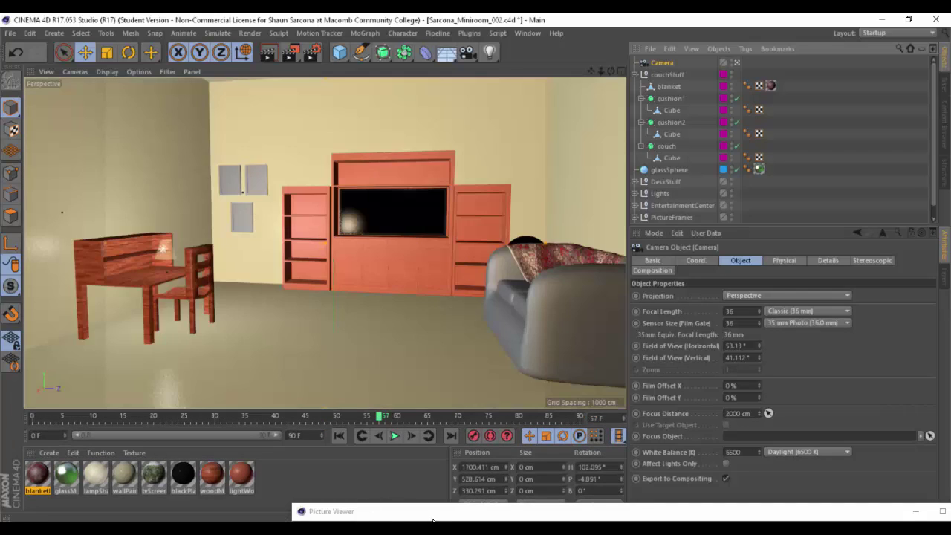
pyautogui.doubleClick(438, 515)
pyautogui.moveTo(329, 315)
pyautogui.mouseDown()
pyautogui.moveTo(230, 97)
pyautogui.moveTo(213, 34)
pyautogui.moveTo(205, 37)
pyautogui.mouseUp()
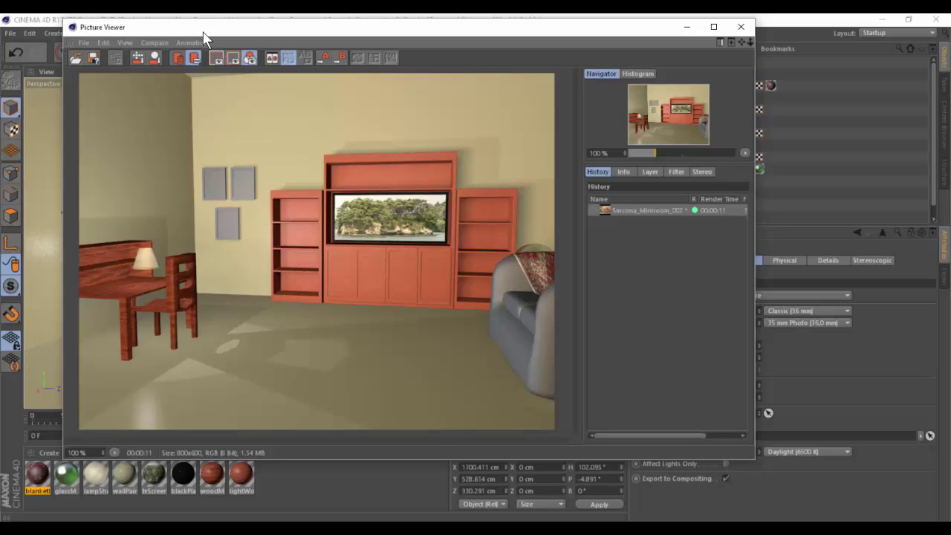
pyautogui.click(740, 26)
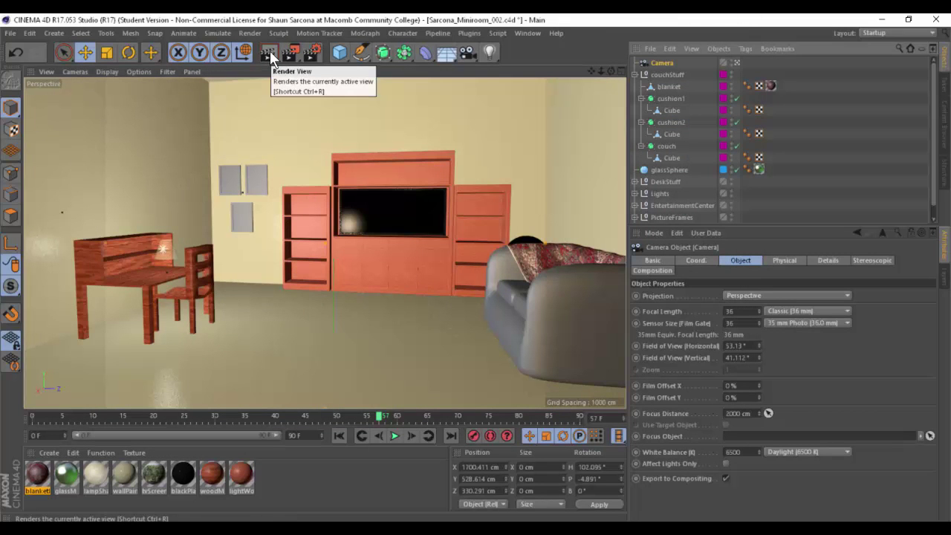
# Open the render settings and review the output width, height and the Screen, Film/Video and Print size presets
pyautogui.click(308, 53)
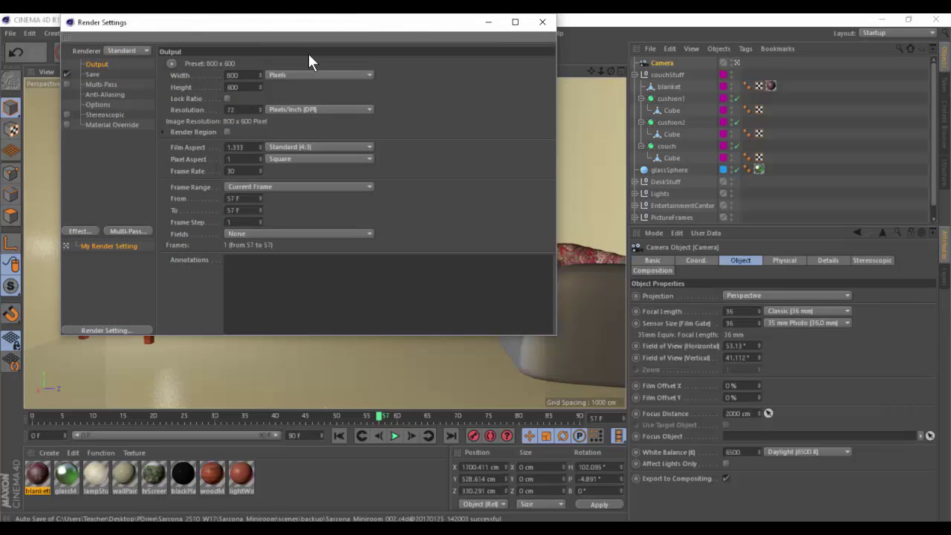
pyautogui.moveTo(289, 28); pyautogui.dragTo(381, 30)
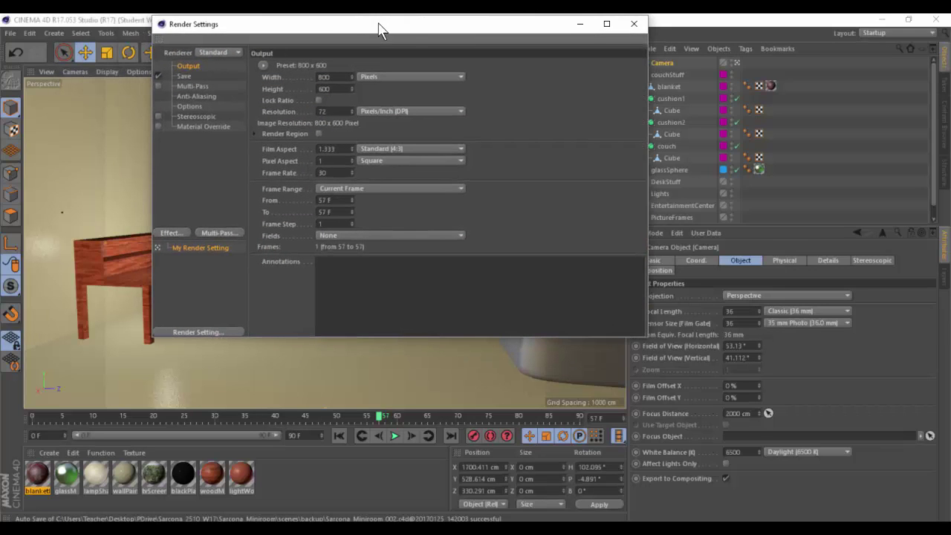
pyautogui.doubleClick(325, 76)
pyautogui.doubleClick(329, 89)
pyautogui.click(263, 65)
pyautogui.moveTo(281, 79)
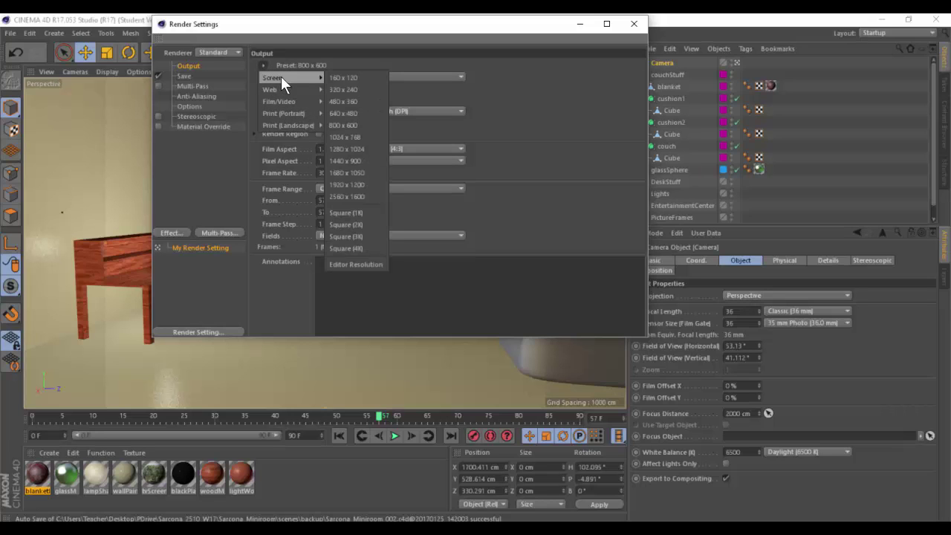
pyautogui.moveTo(289, 102)
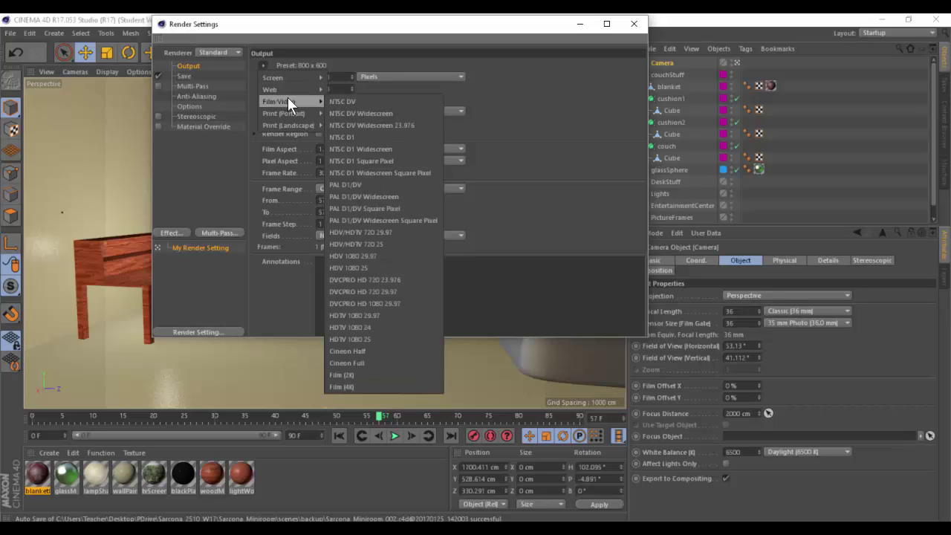
pyautogui.moveTo(307, 124)
pyautogui.click(540, 100)
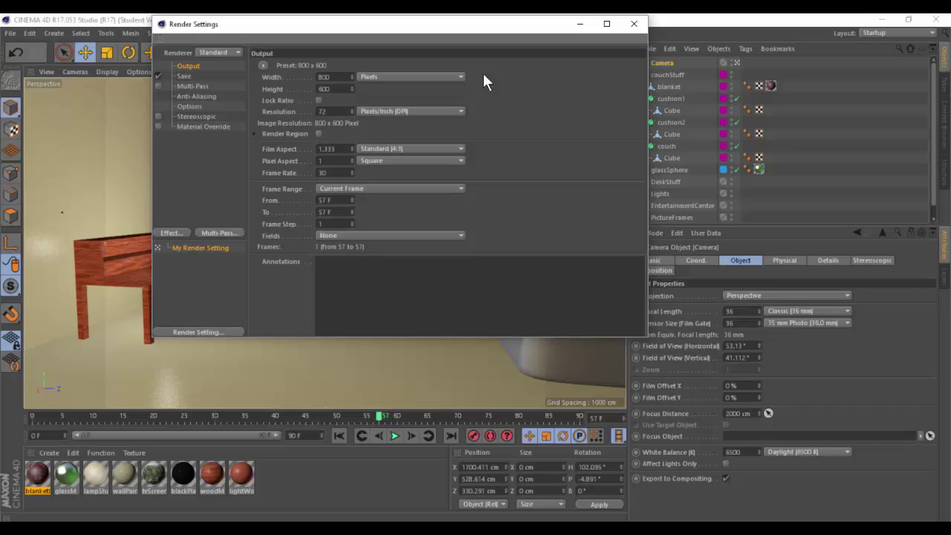
# Set the render output size to 960 pixels wide and 540 pixels high
pyautogui.doubleClick(333, 76)
pyautogui.write('960')
pyautogui.press('Return')
pyautogui.press('Tab')
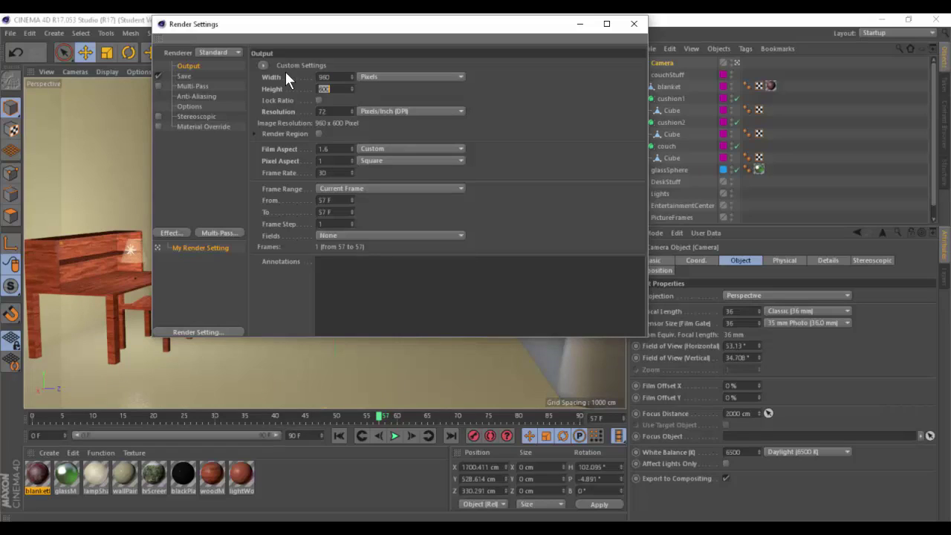
pyautogui.write('540')
pyautogui.press('Return')
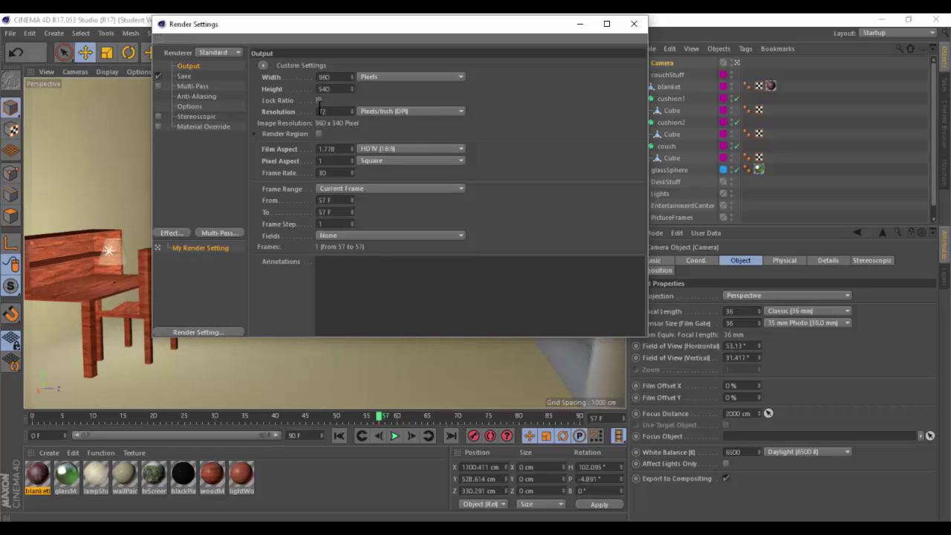
# Review the output resolution, width and the available frame range options
pyautogui.doubleClick(322, 110)
pyautogui.doubleClick(324, 76)
pyautogui.click(328, 188)
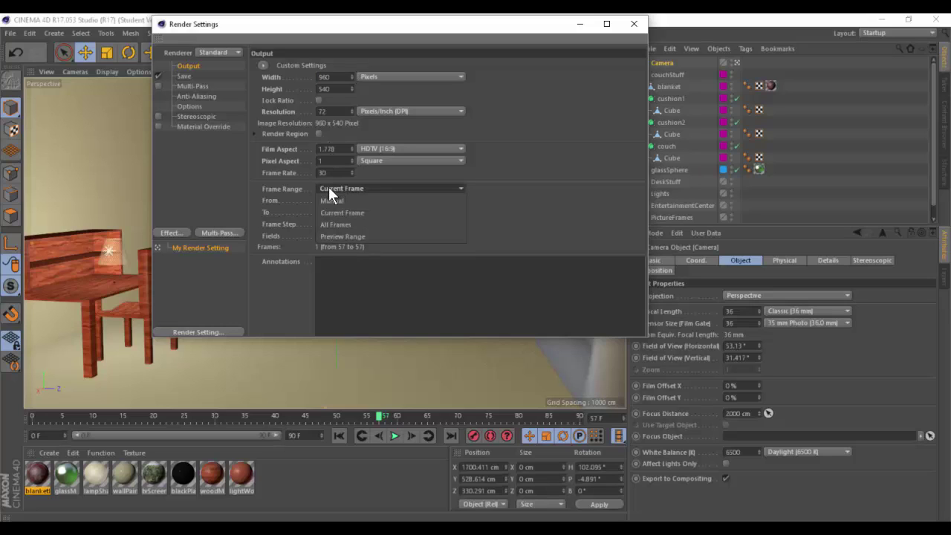
pyautogui.click(329, 190)
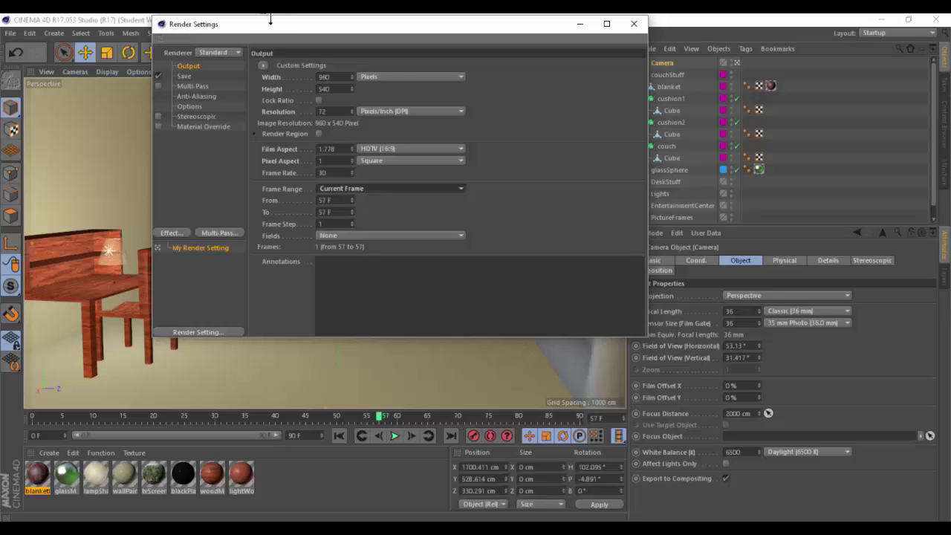
# Bring the render settings window back into place and set the frame range to All Frames
pyautogui.moveTo(246, 132); pyautogui.dragTo(253, 126)
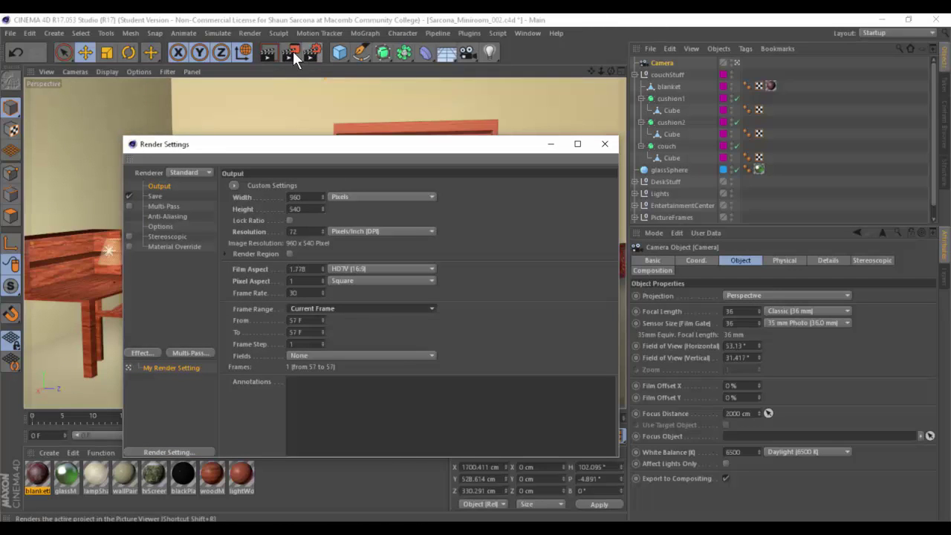
pyautogui.click(315, 50)
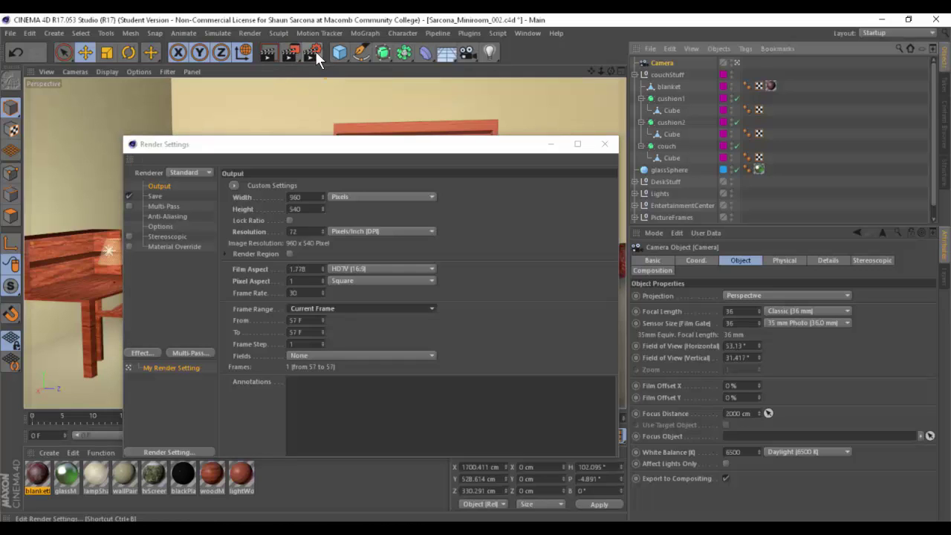
pyautogui.moveTo(319, 155); pyautogui.dragTo(311, 38)
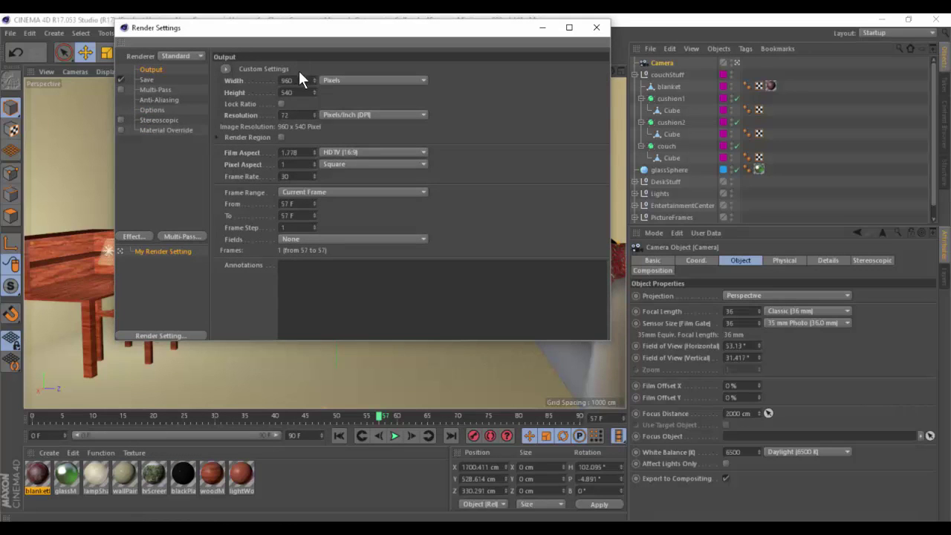
pyautogui.click(287, 81)
pyautogui.click(286, 93)
pyautogui.click(324, 192)
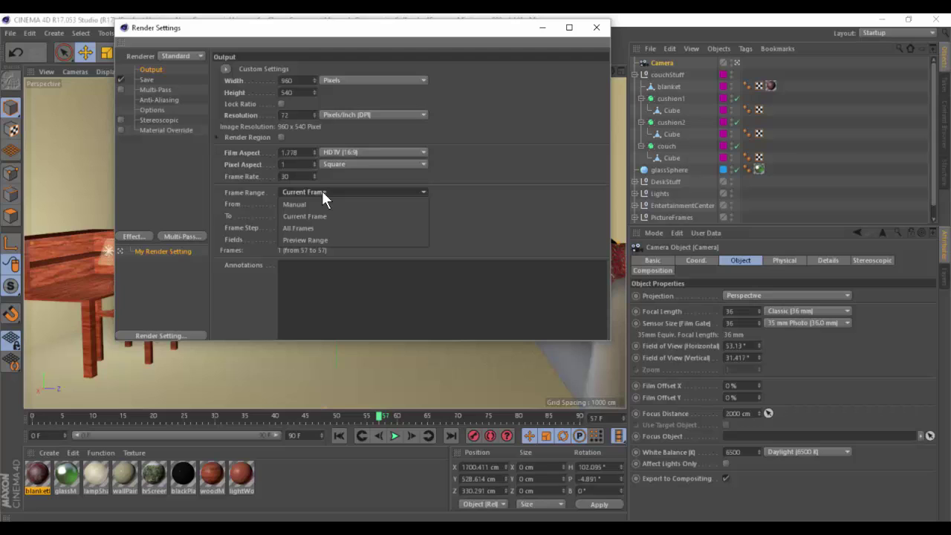
pyautogui.click(317, 227)
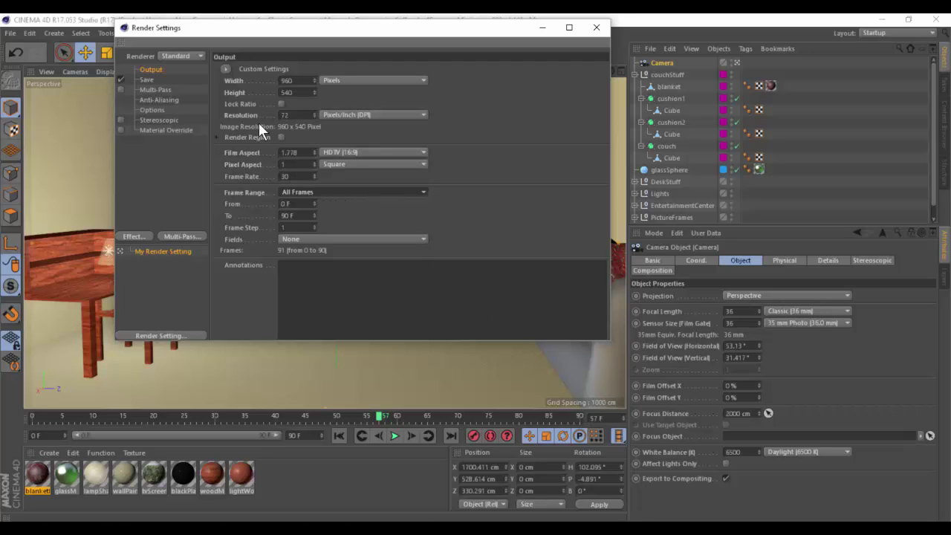
# Set the render anti-aliasing to Best and close the render settings
pyautogui.click(151, 101)
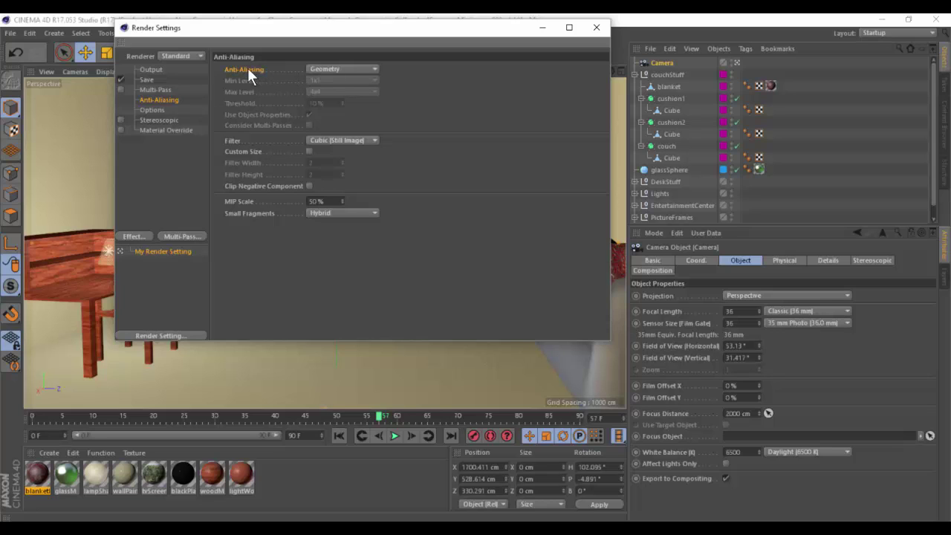
pyautogui.click(331, 68)
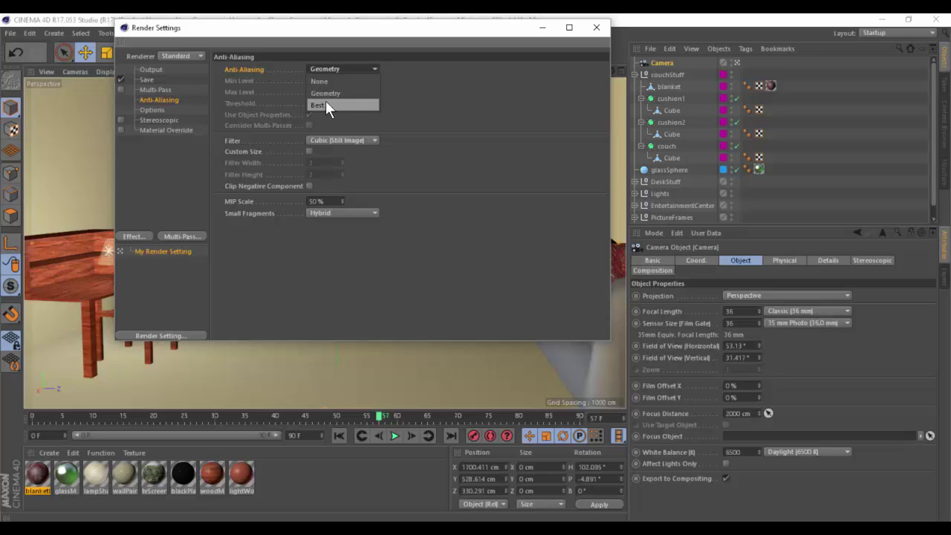
pyautogui.click(327, 105)
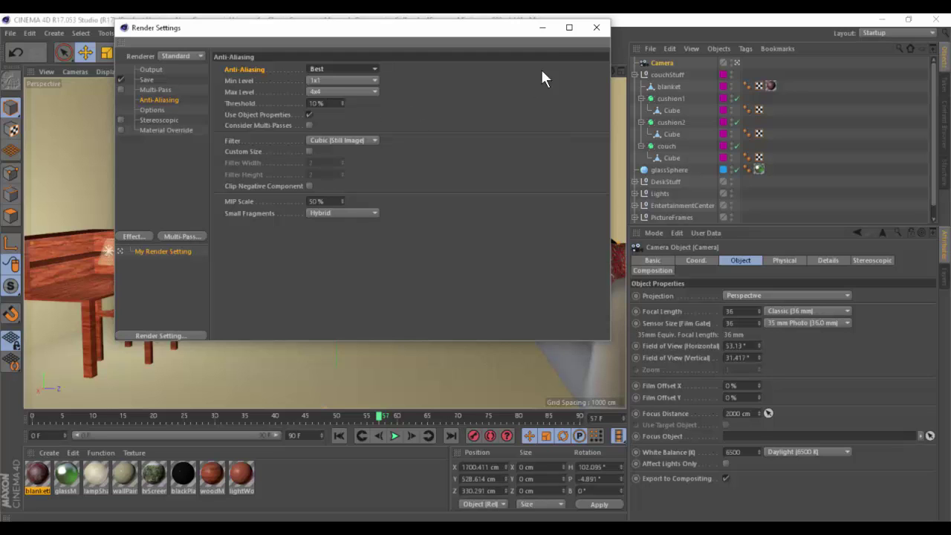
pyautogui.click(596, 28)
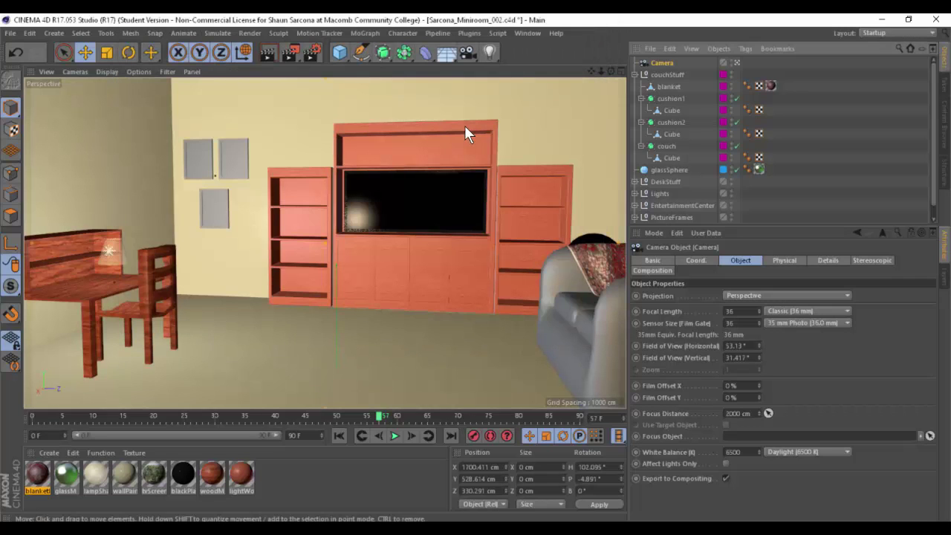
# Start a render, decline to continue without saving, and set the output frame range to Current Frame
pyautogui.hotkey('shift', 'r')
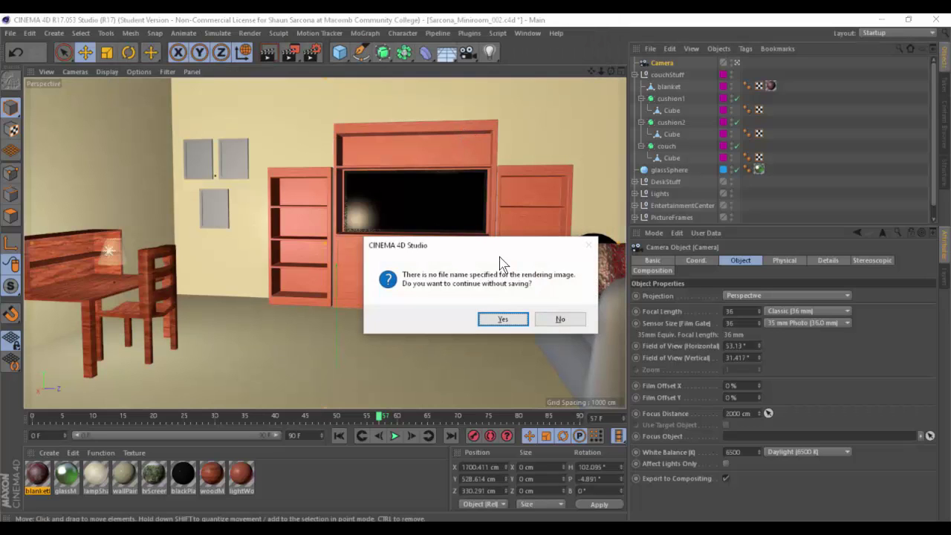
pyautogui.click(558, 320)
pyautogui.click(315, 51)
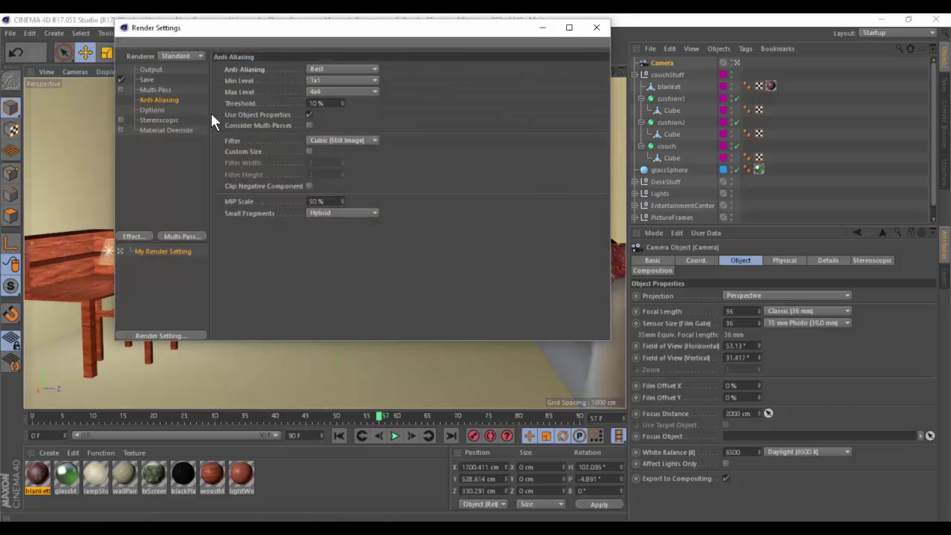
pyautogui.click(156, 69)
pyautogui.click(314, 192)
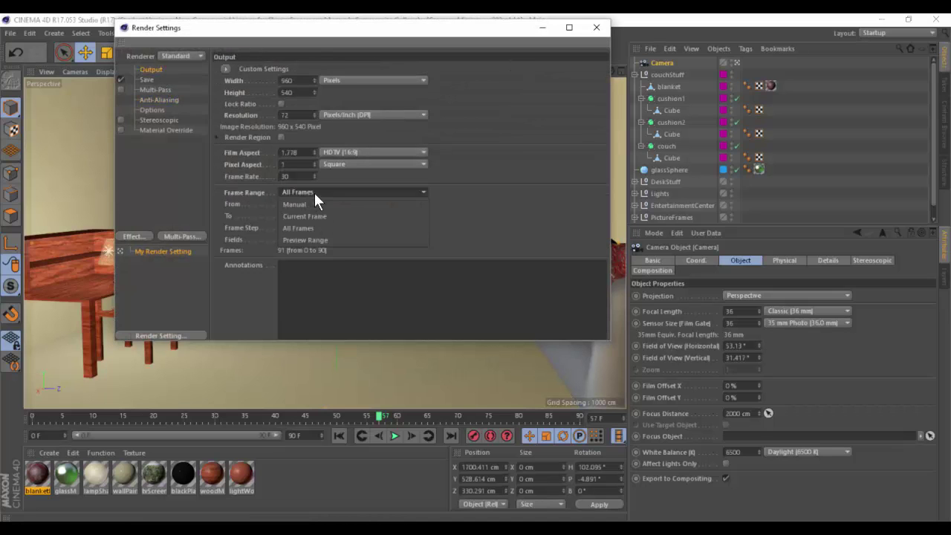
pyautogui.click(312, 214)
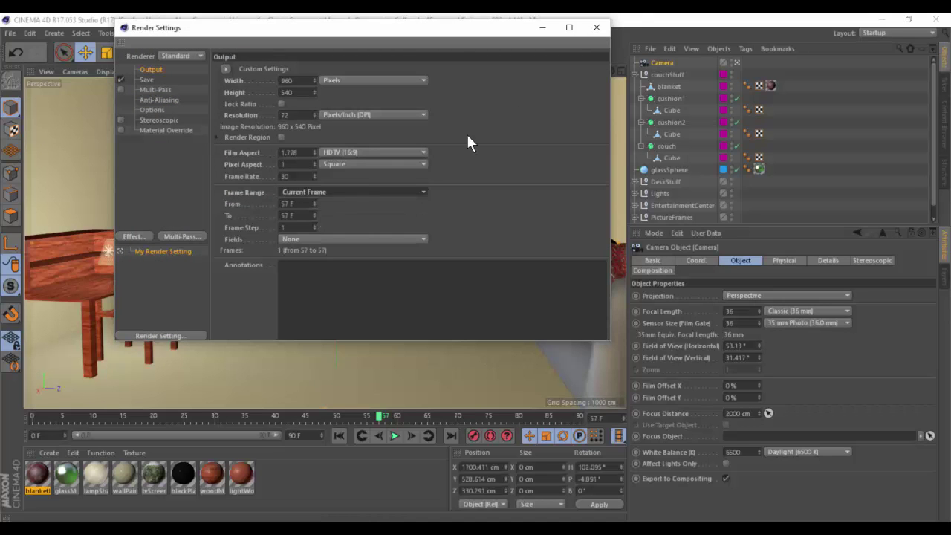
# Render the current frame to the Picture Viewer and enlarge the viewer and its history list to fit the image and details
pyautogui.click(596, 28)
pyautogui.hotkey('shift', 'r')
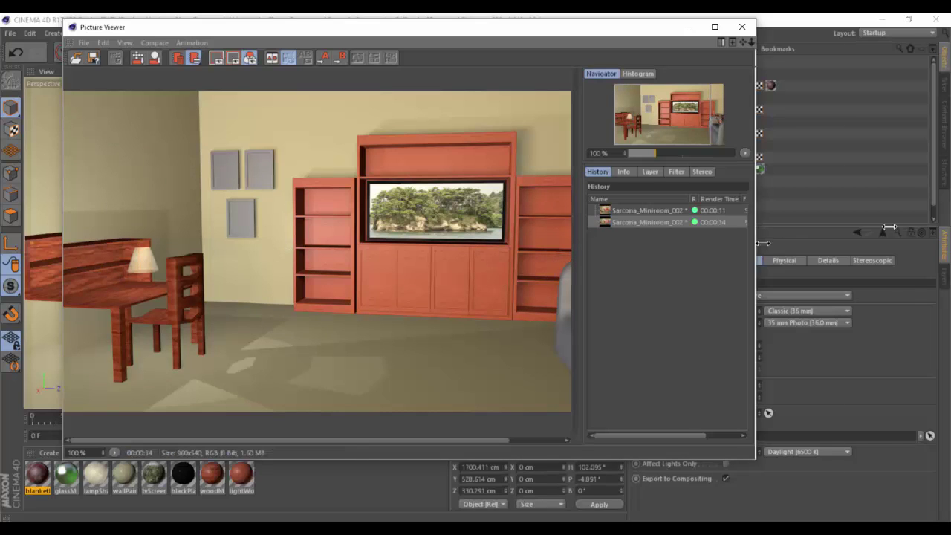
pyautogui.moveTo(757, 243); pyautogui.dragTo(915, 239)
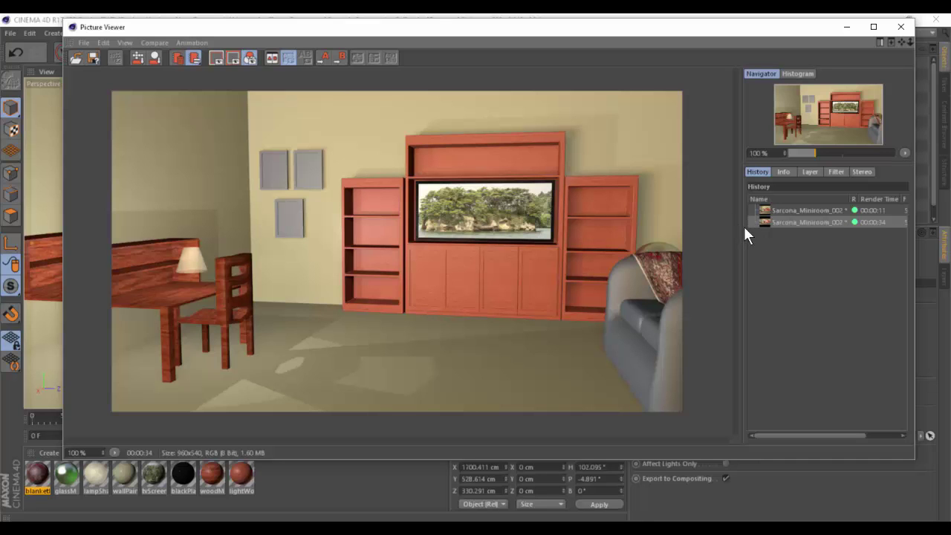
pyautogui.moveTo(744, 227); pyautogui.dragTo(654, 229)
# Compare the 800x600 and 960x540 renders in the history, including edge quality and framing, and close the Picture Viewer
pyautogui.click(701, 220)
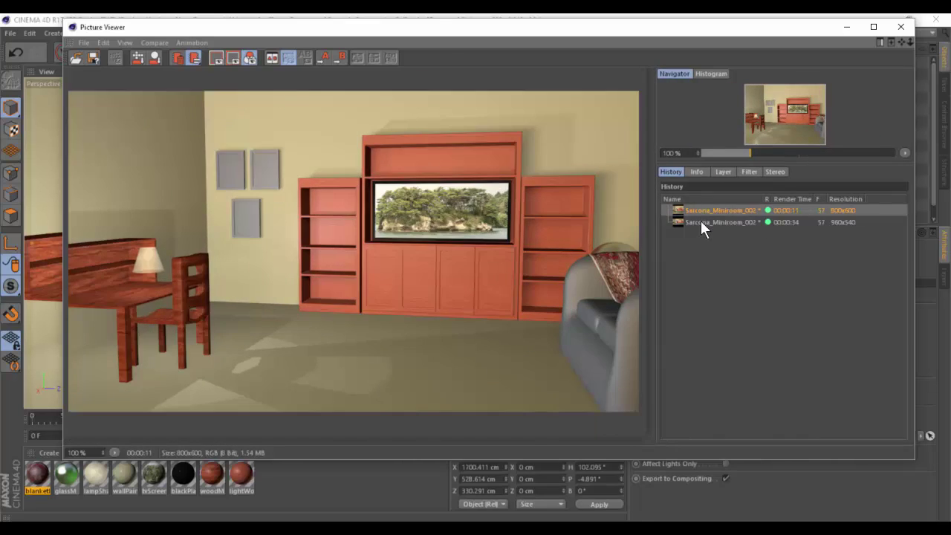
pyautogui.moveTo(704, 212)
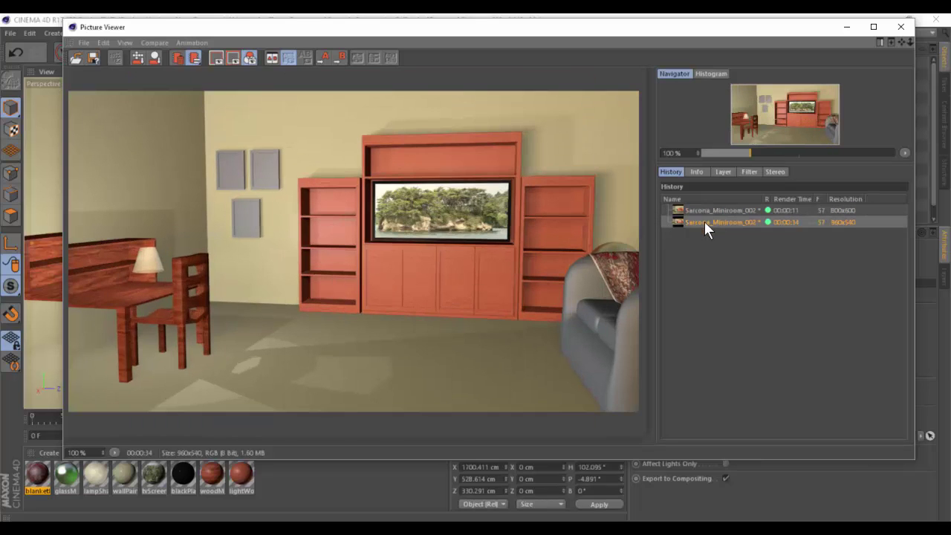
pyautogui.click(704, 211)
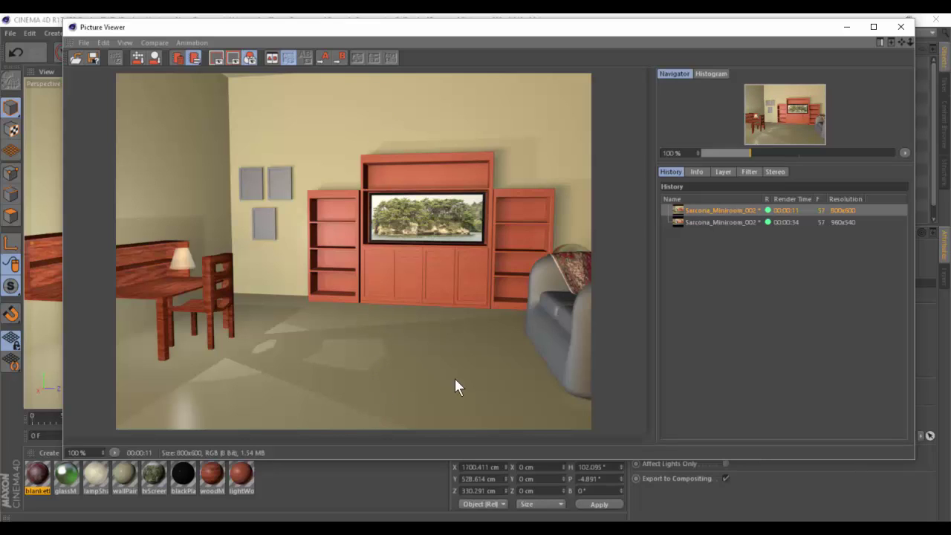
pyautogui.click(699, 221)
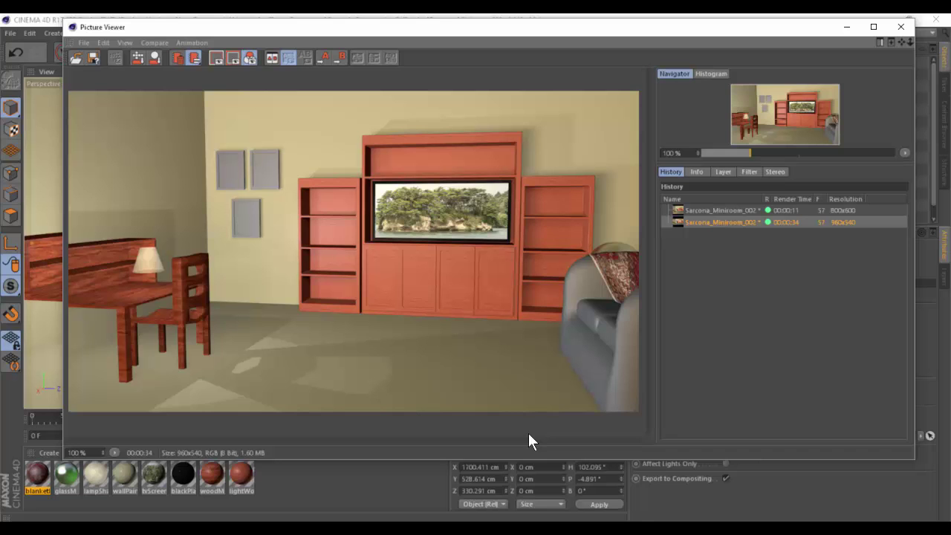
pyautogui.click(901, 27)
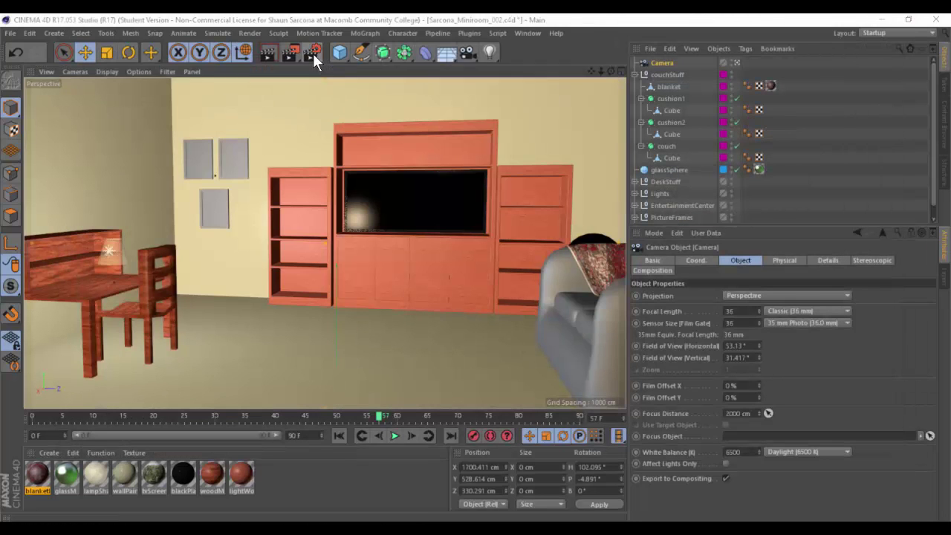
# Reopen the render settings and review the available frame range options
pyautogui.click(313, 54)
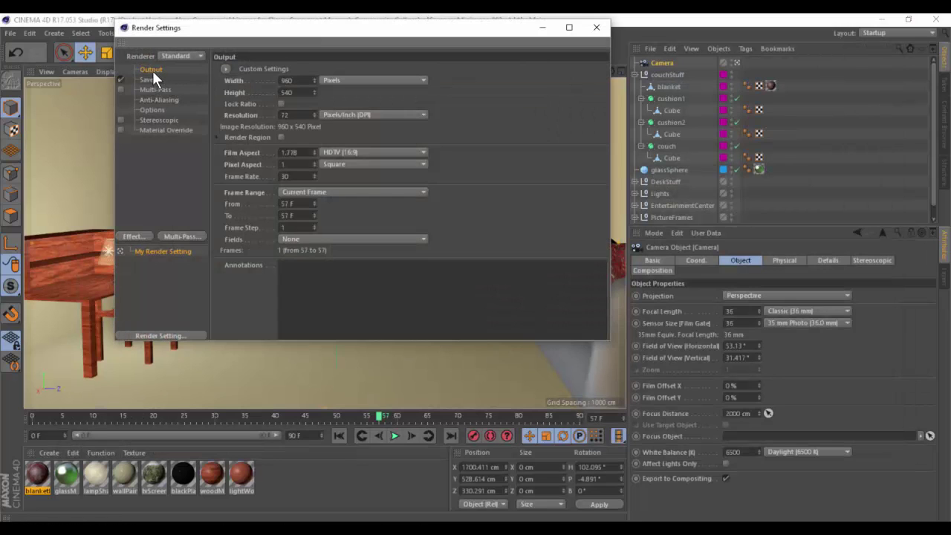
pyautogui.click(301, 192)
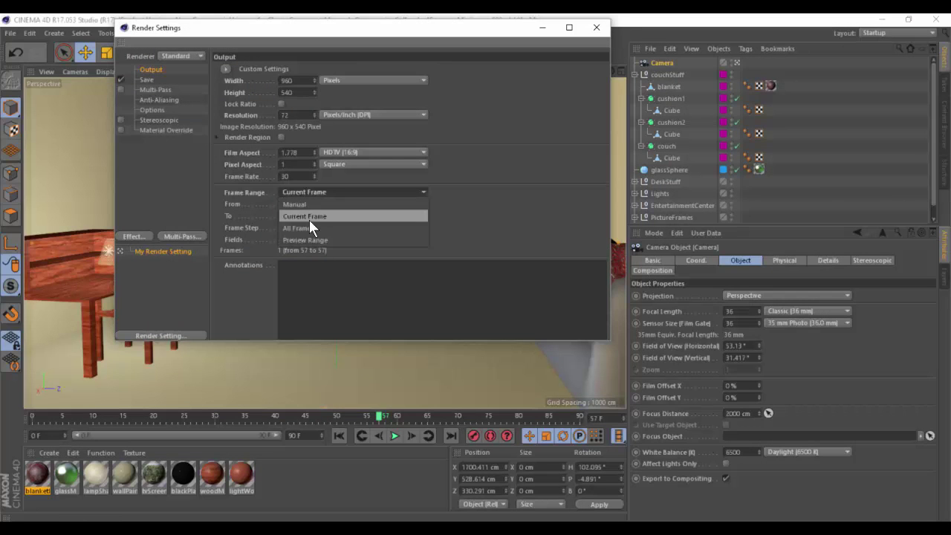
pyautogui.click(241, 194)
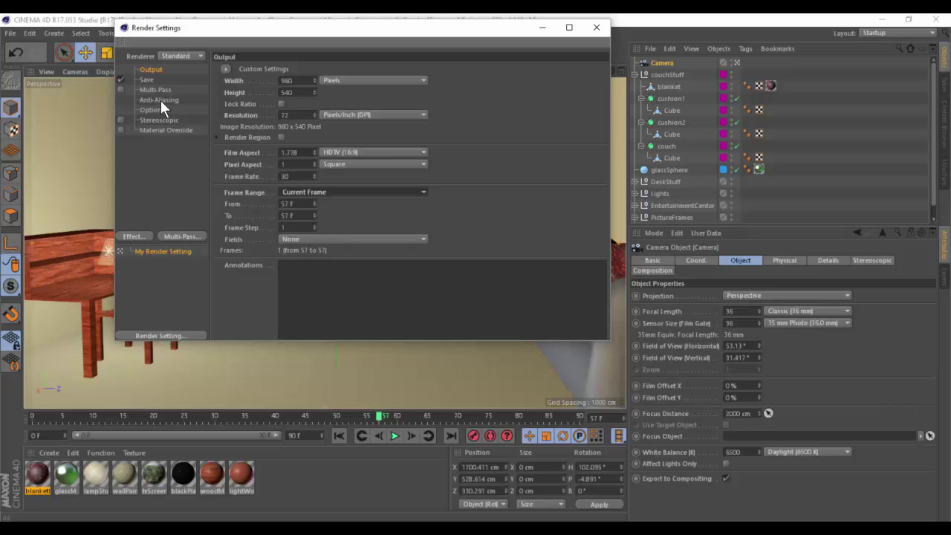
# Switch the anti-aliasing to Geometry as a quick-test option and return it to Best
pyautogui.click(161, 101)
pyautogui.click(341, 68)
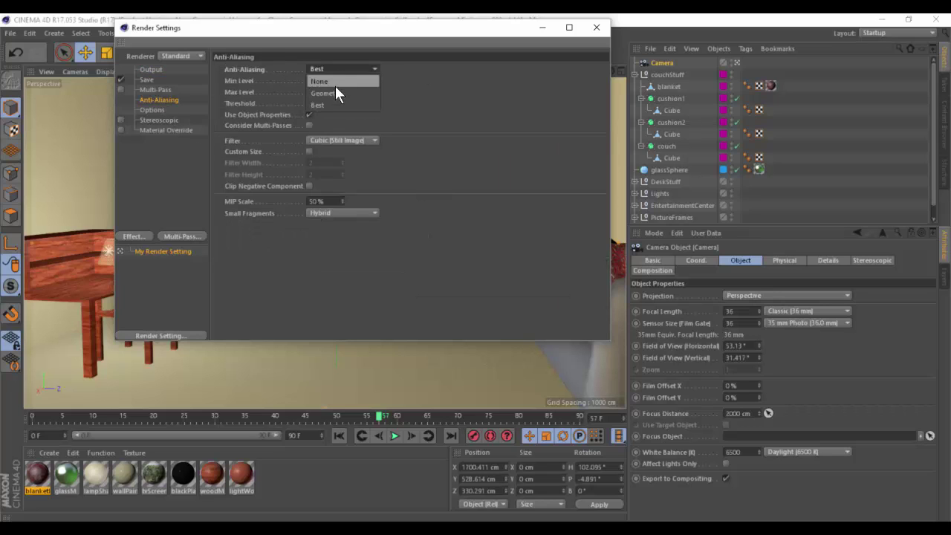
pyautogui.click(336, 93)
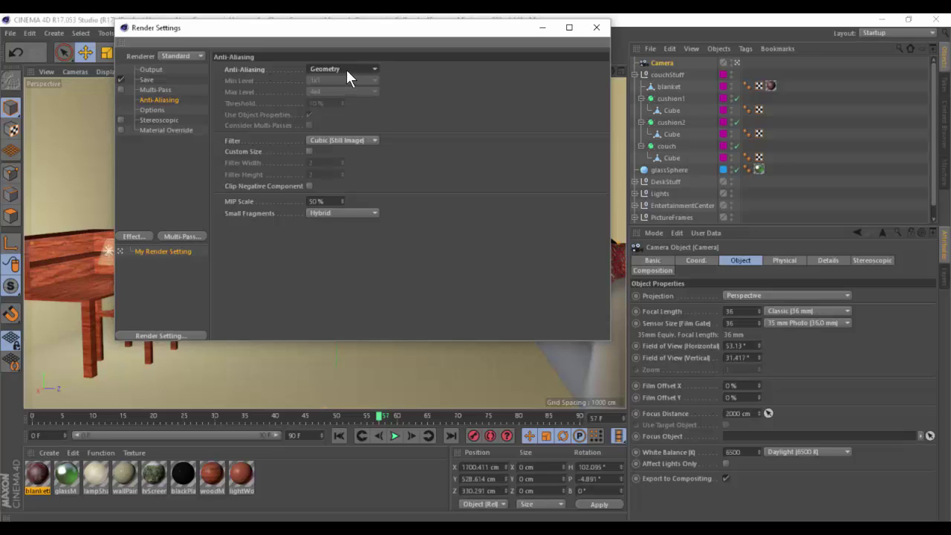
pyautogui.click(347, 69)
pyautogui.click(346, 102)
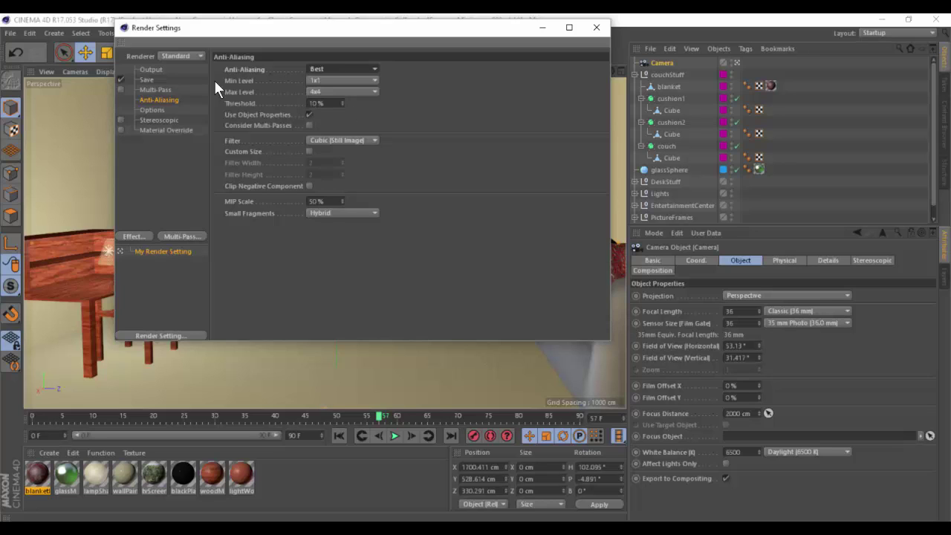
# Set the output frame range to All Frames
pyautogui.click(152, 69)
pyautogui.click(323, 191)
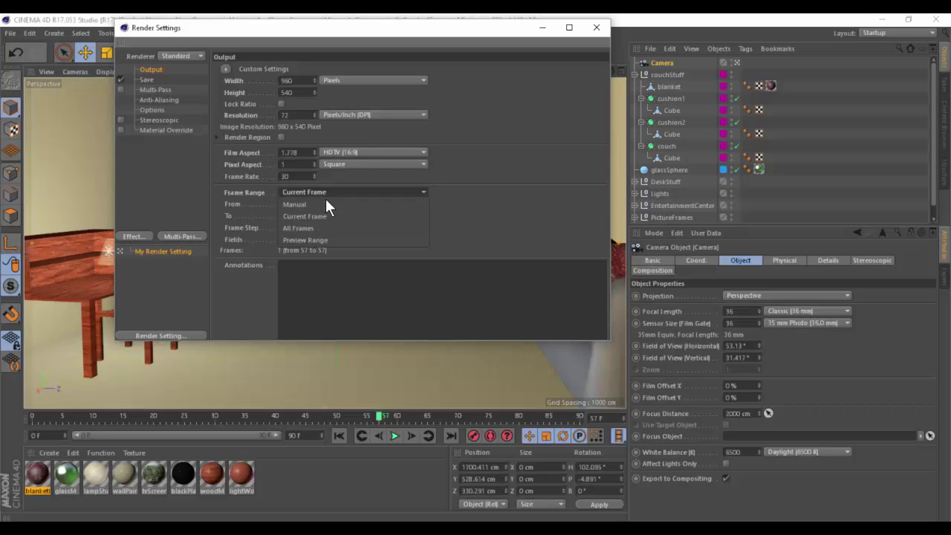
pyautogui.click(324, 228)
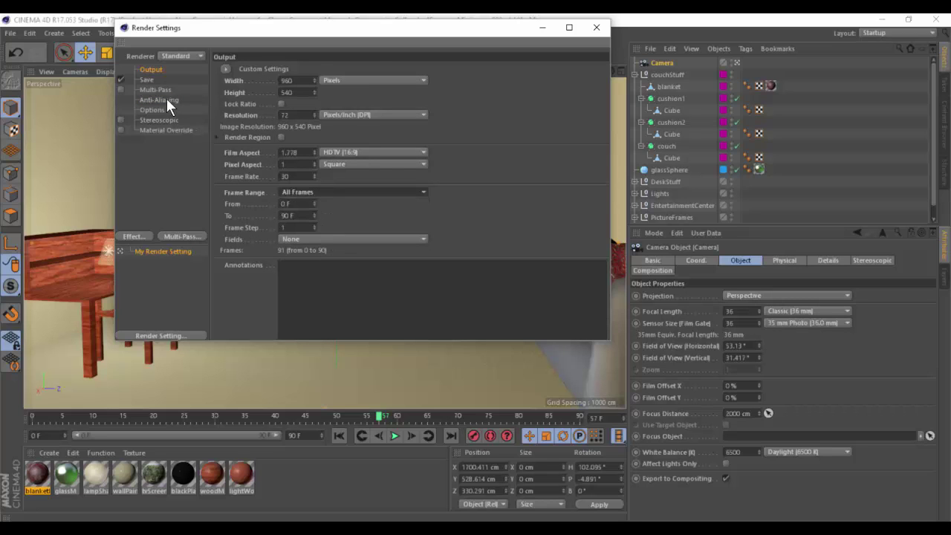
# Review the Anti-Aliasing, Options, Stereoscopic and Material Override pages of the render settings
pyautogui.click(159, 101)
pyautogui.click(164, 110)
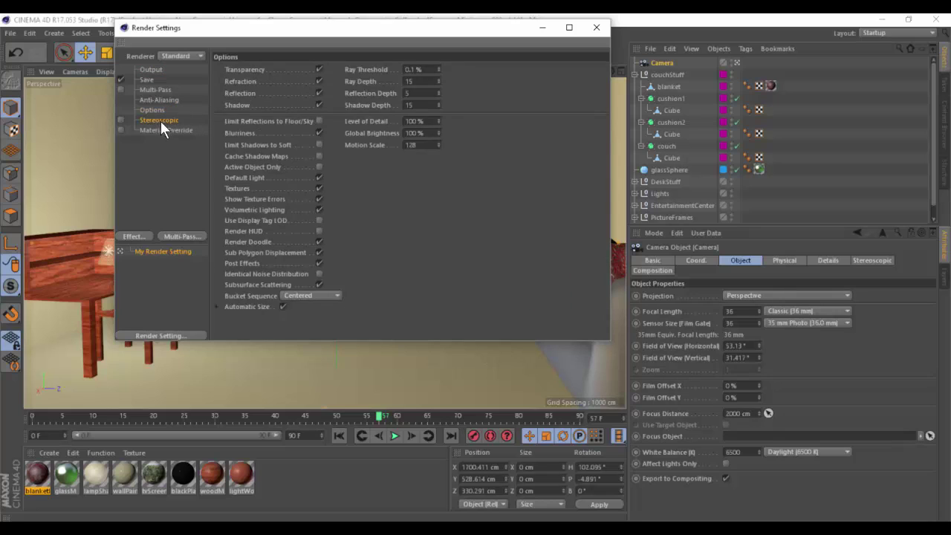
pyautogui.click(161, 121)
pyautogui.click(163, 130)
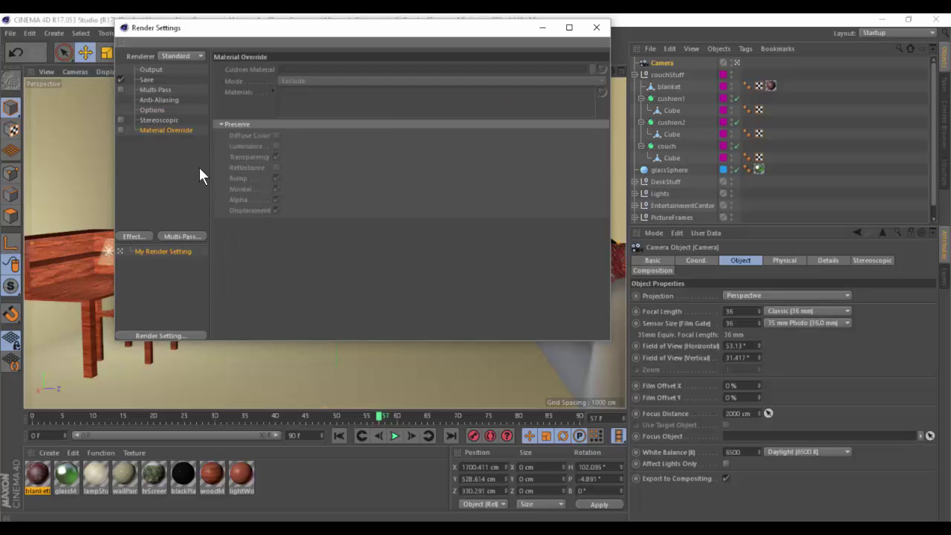
# Add the Ambient Occlusion and Depth of Field effects to the render settings and close them
pyautogui.click(134, 236)
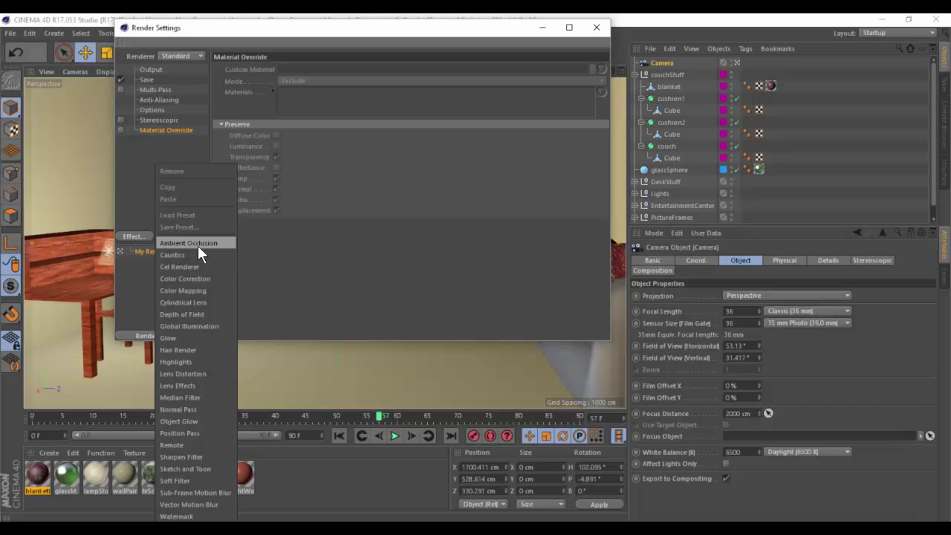
pyautogui.click(198, 248)
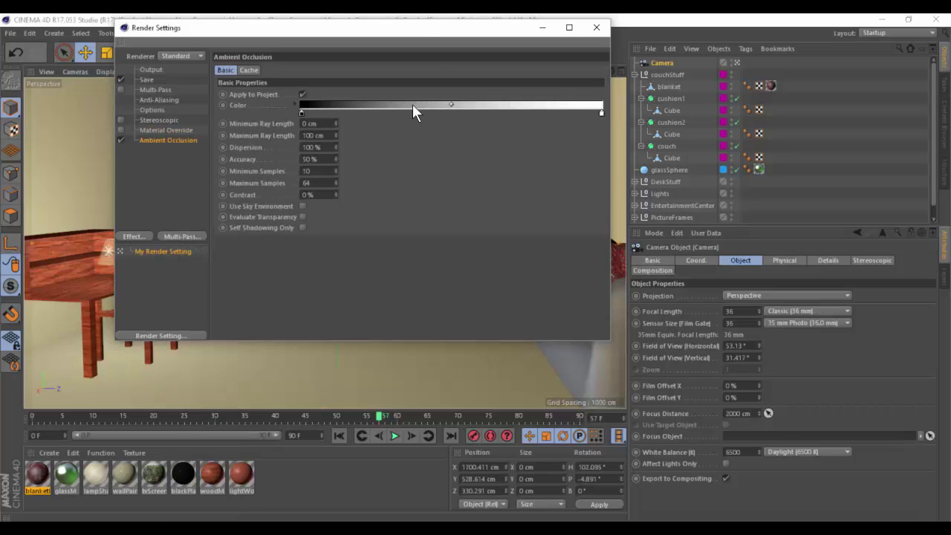
pyautogui.click(133, 235)
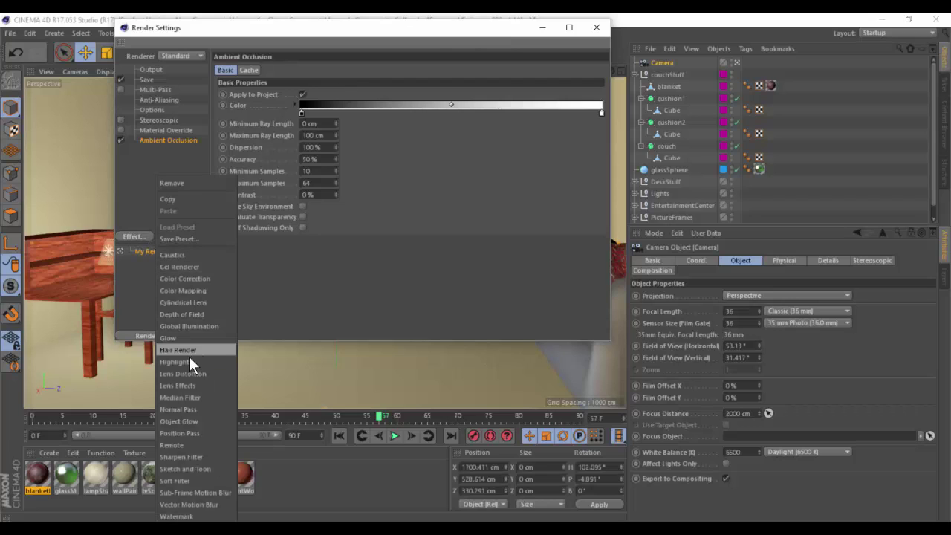
pyautogui.click(190, 315)
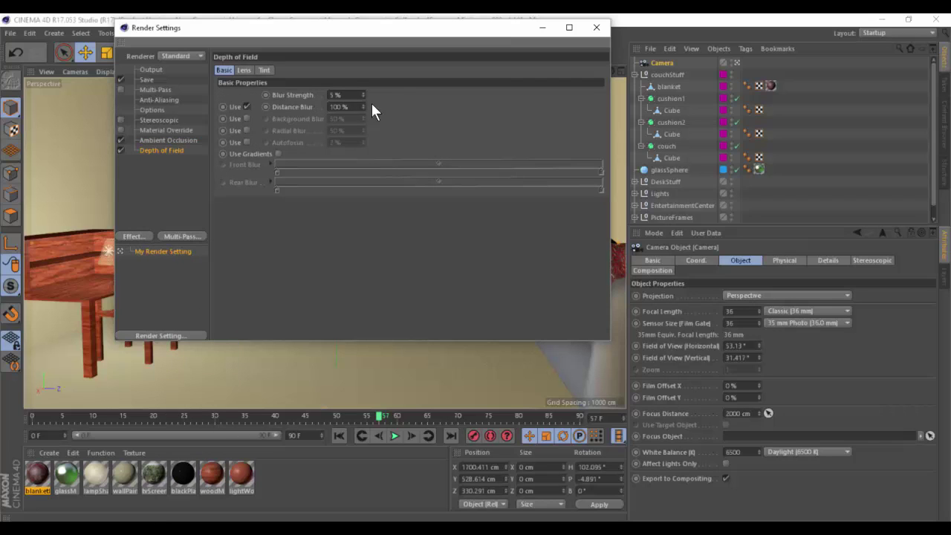
pyautogui.click(597, 28)
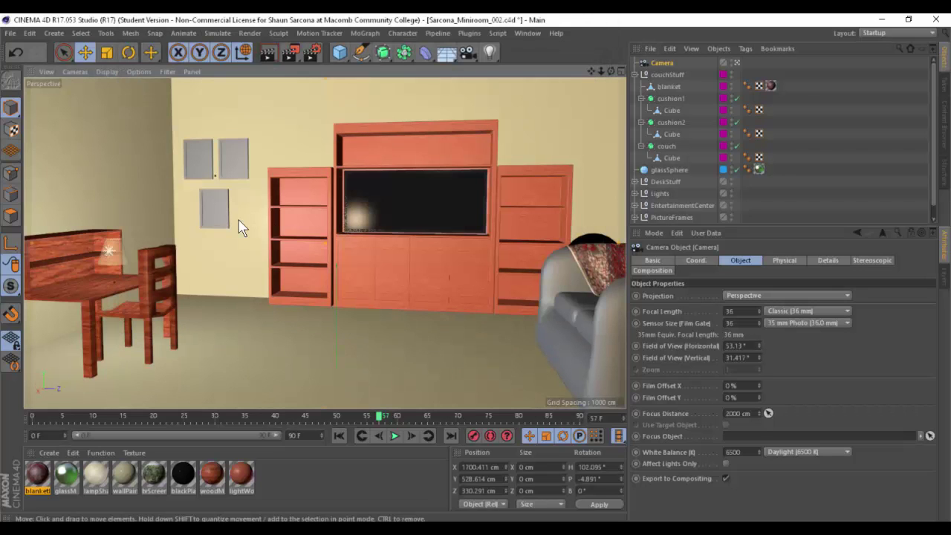
# Move the camera in for a close view of the desk, chair and lamp with the entertainment center behind
pyautogui.keyDown('alt'); pyautogui.moveTo(264, 228); pyautogui.dragTo(304, 246); pyautogui.keyUp('alt')
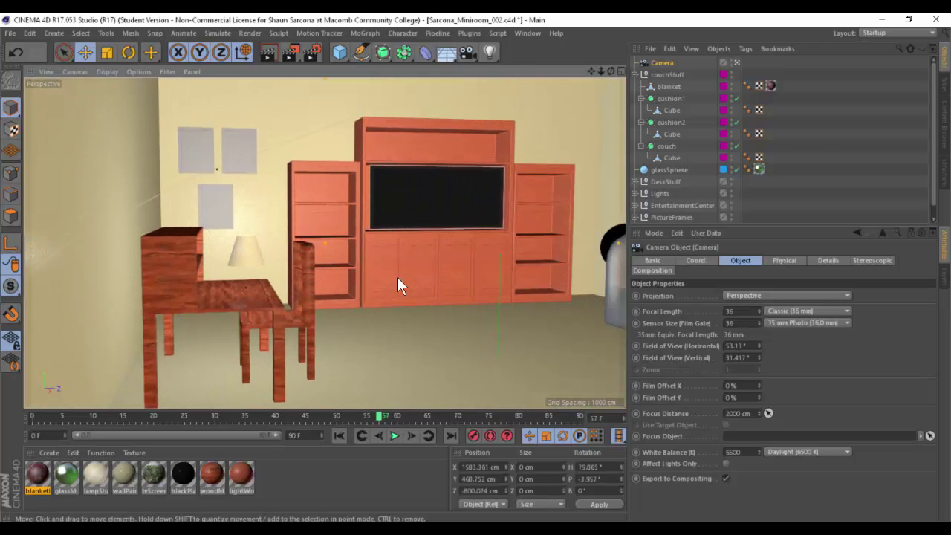
pyautogui.click(254, 296)
pyautogui.scroll(-5, 349, 307)
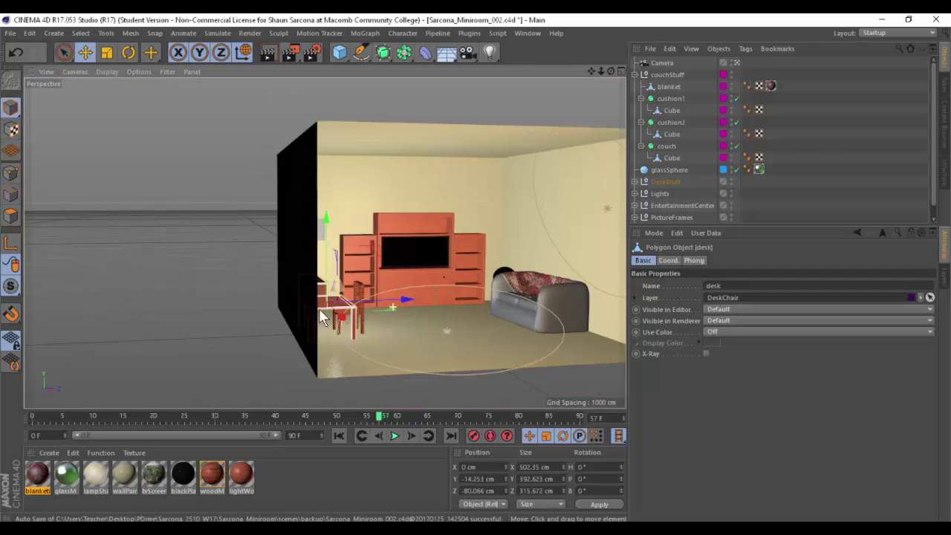
pyautogui.scroll(5, 475, 315)
pyautogui.keyDown('alt'); pyautogui.moveTo(475, 316); pyautogui.dragTo(629, 136); pyautogui.keyUp('alt')
# Enable Movie Camera in the camera's physical properties and orbit the camera slightly around the desk
pyautogui.click(662, 62)
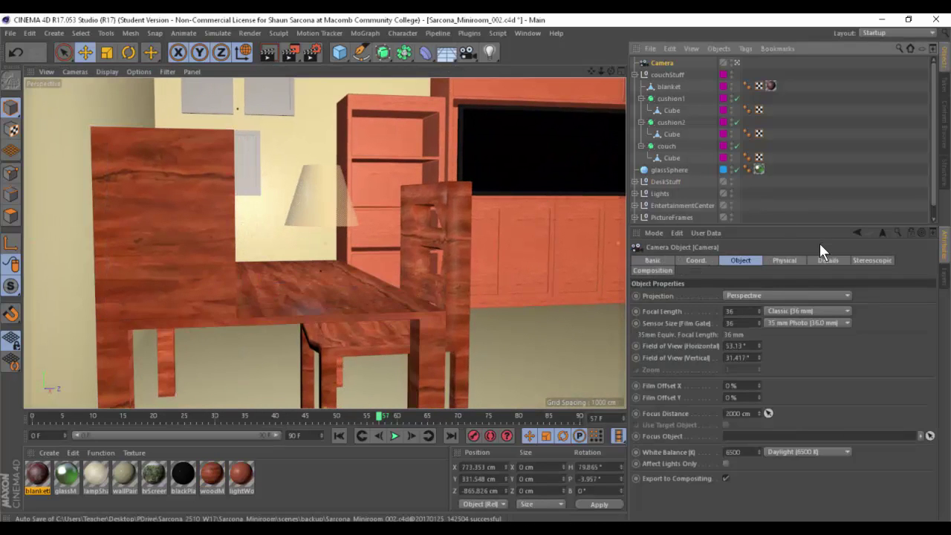
pyautogui.click(785, 261)
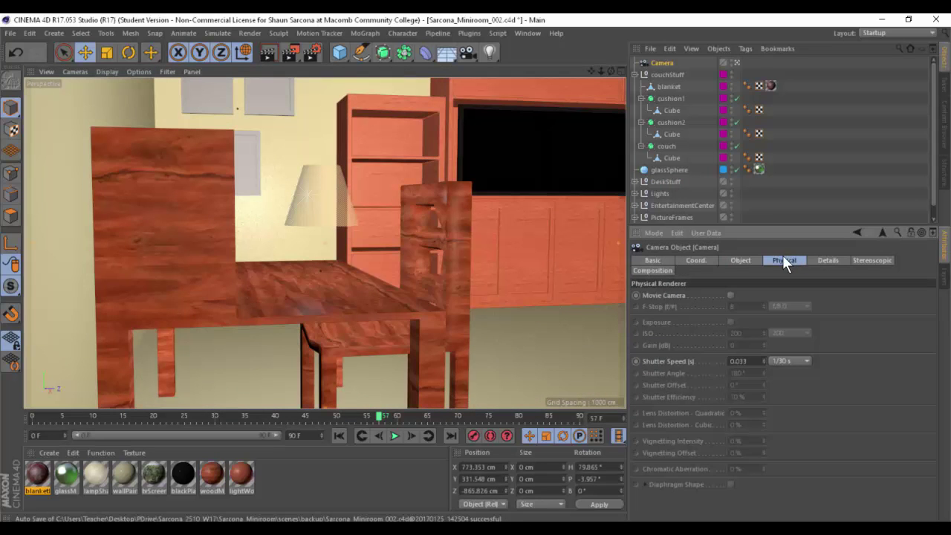
pyautogui.click(730, 296)
pyautogui.keyDown('alt'); pyautogui.moveTo(463, 223); pyautogui.dragTo(489, 200); pyautogui.keyUp('alt')
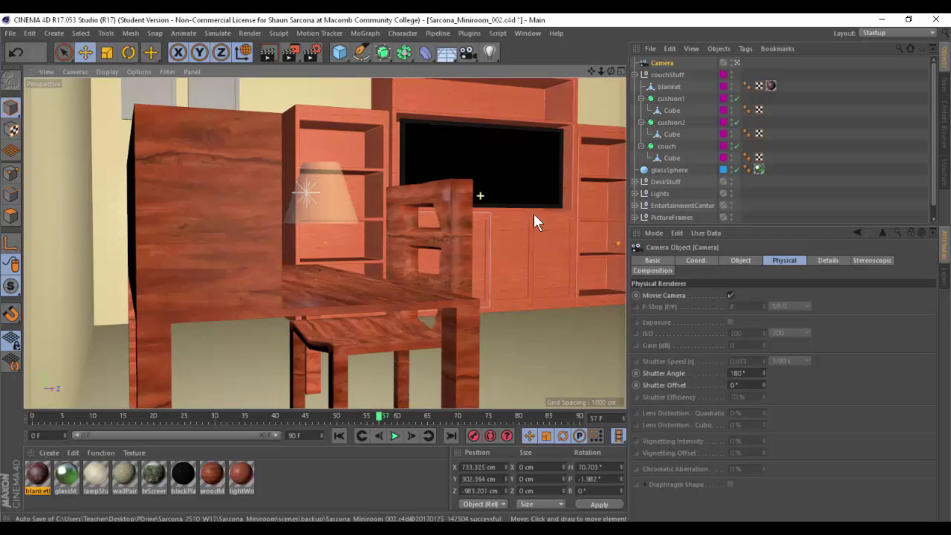
# Enable DOF Map Front Blur in the camera's details with an end of 712 cm and try a test render of the view
pyautogui.click(826, 262)
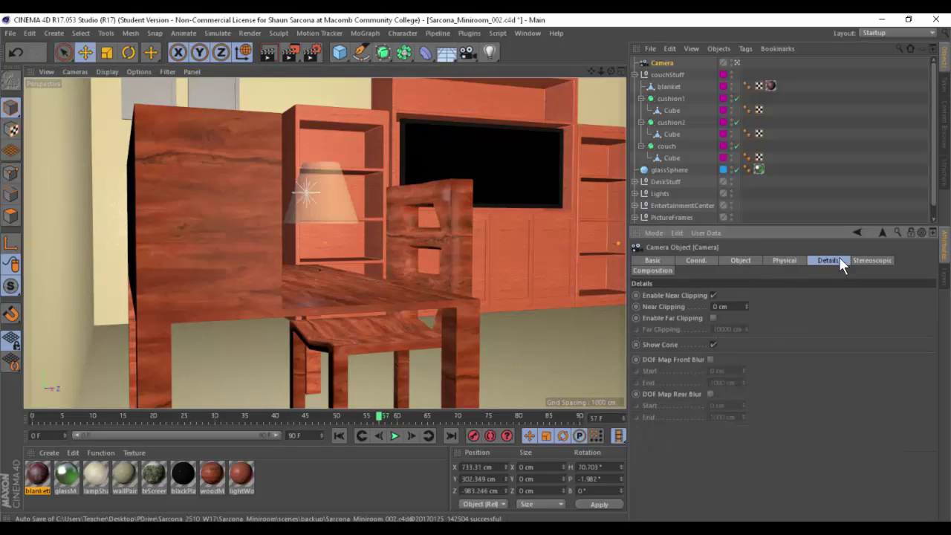
pyautogui.click(711, 359)
pyautogui.moveTo(743, 383); pyautogui.dragTo(743, 410)
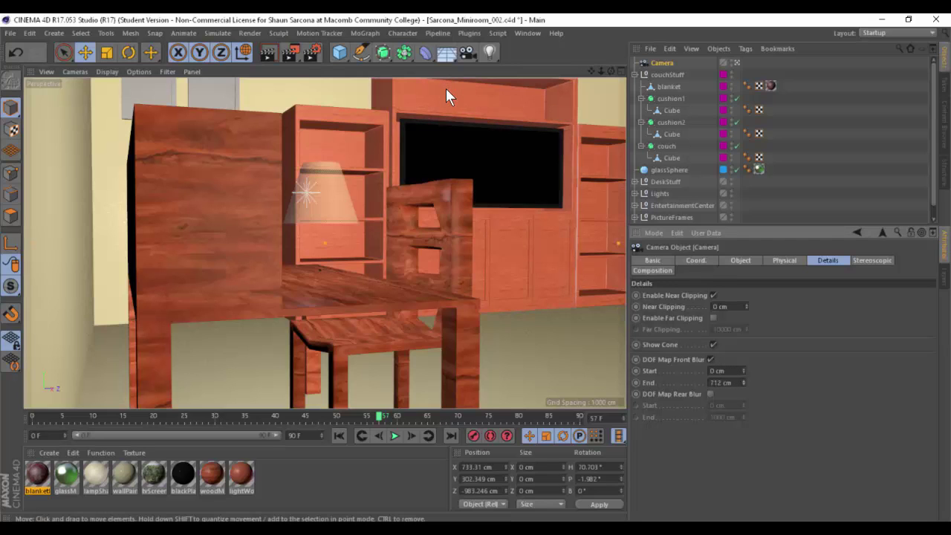
pyautogui.hotkey('shift', 'r')
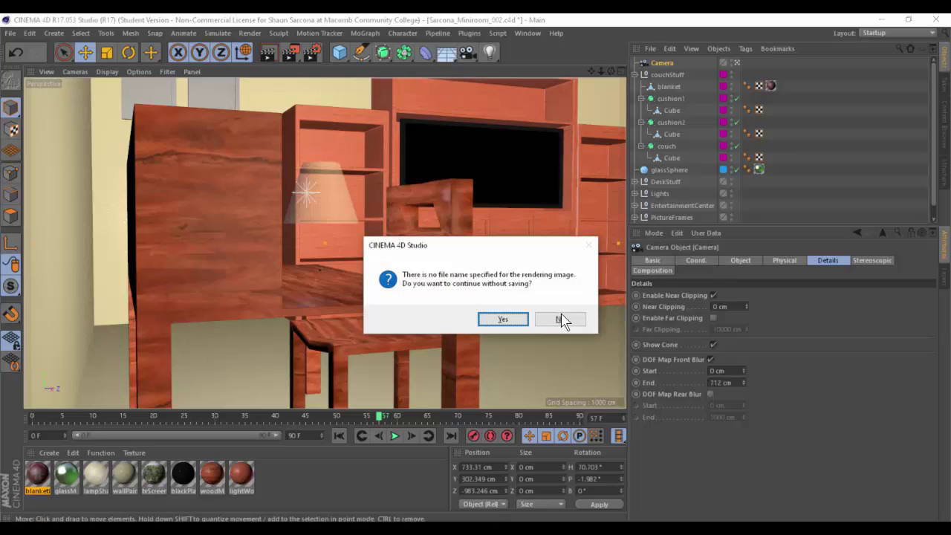
pyautogui.click(562, 319)
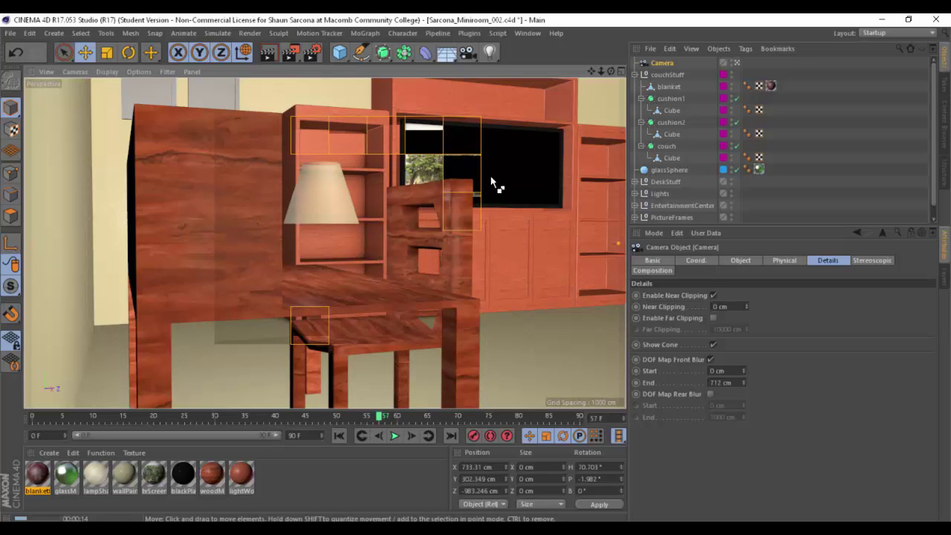
# Turn off the Depth of Field effect in the render settings and close them
pyautogui.click(312, 51)
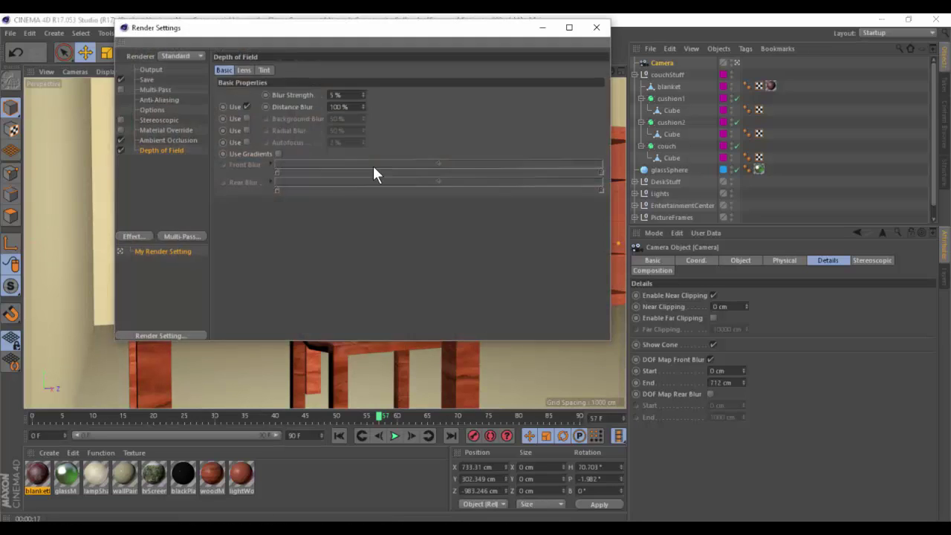
pyautogui.click(120, 150)
pyautogui.click(596, 27)
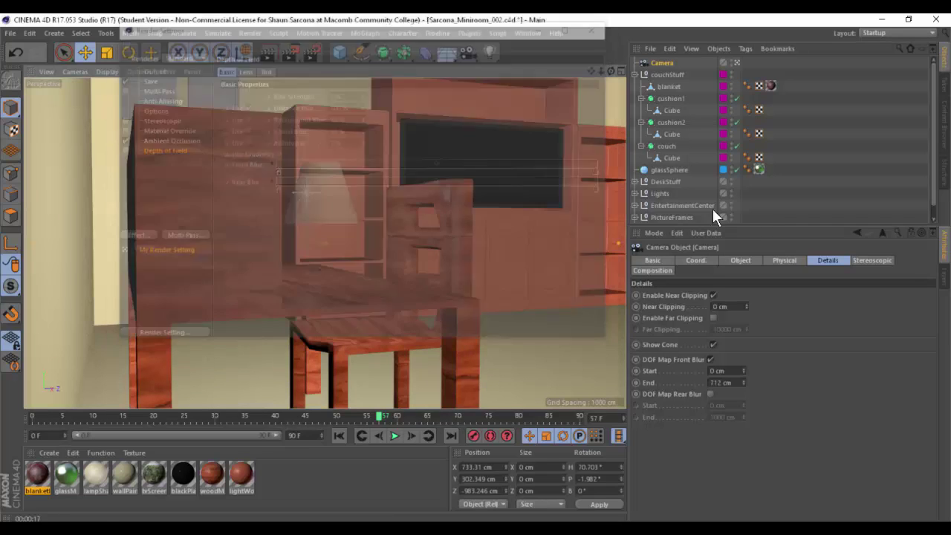
# Set the camera's focal length to 20 mm in its object properties
pyautogui.click(795, 260)
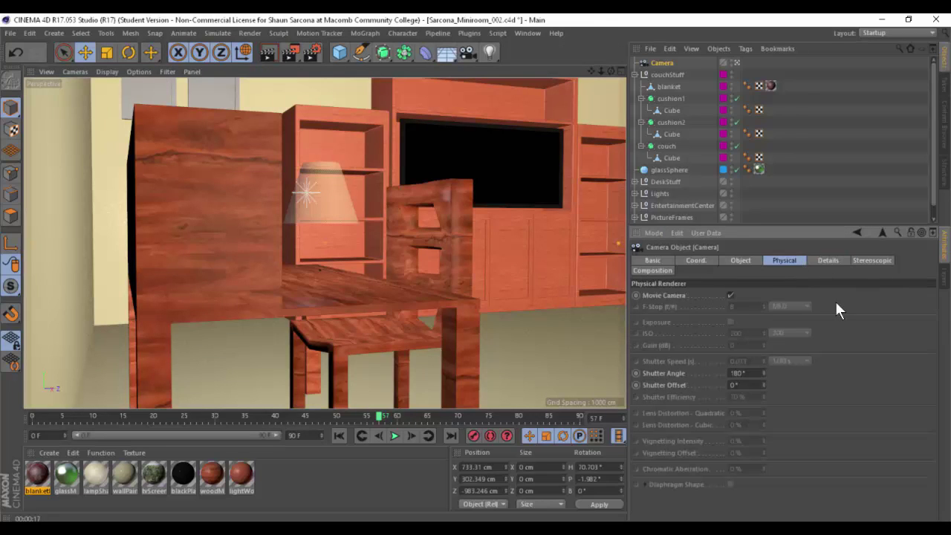
pyautogui.click(729, 293)
pyautogui.click(730, 294)
pyautogui.click(750, 260)
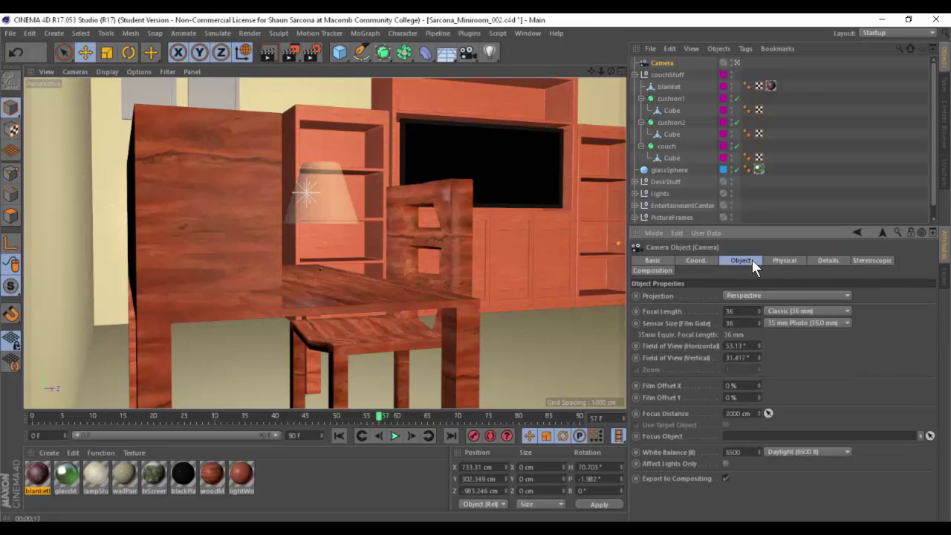
pyautogui.click(732, 310)
pyautogui.write('20')
pyautogui.press('Return')
pyautogui.hotkey('ctrl', 'shift', 'z')
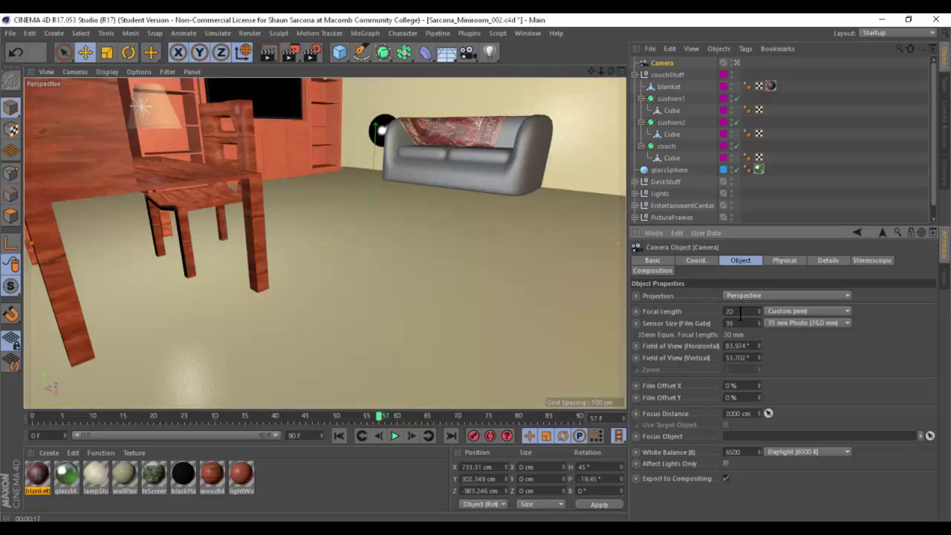
# Set the camera's focal length to 10 mm and orbit around the desk to a wide view of the whole room
pyautogui.doubleClick(740, 312)
pyautogui.write('10')
pyautogui.press('Return')
pyautogui.keyDown('alt'); pyautogui.moveTo(523, 251); pyautogui.dragTo(393, 236); pyautogui.keyUp('alt')
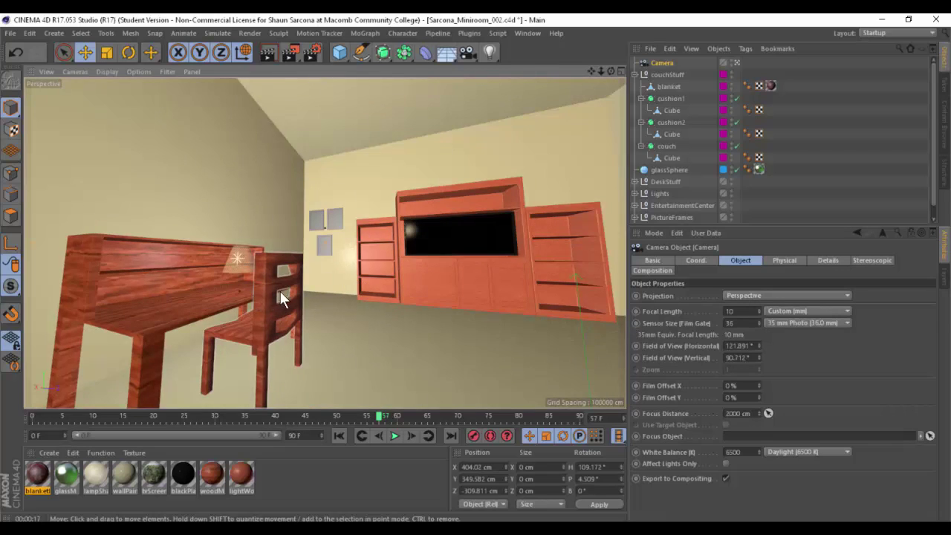
pyautogui.keyDown('alt'); pyautogui.moveTo(279, 291); pyautogui.dragTo(455, 257, button='middle'); pyautogui.keyUp('alt')
pyautogui.keyDown('alt'); pyautogui.moveTo(455, 258); pyautogui.dragTo(301, 295); pyautogui.keyUp('alt')
pyautogui.keyDown('alt'); pyautogui.moveTo(301, 292); pyautogui.dragTo(343, 286, button='middle'); pyautogui.keyUp('alt')
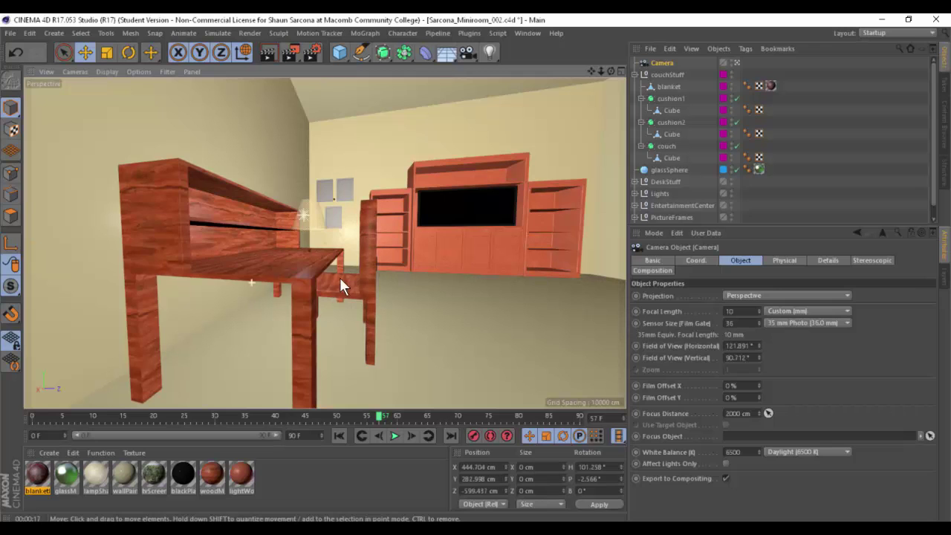
pyautogui.click(308, 274)
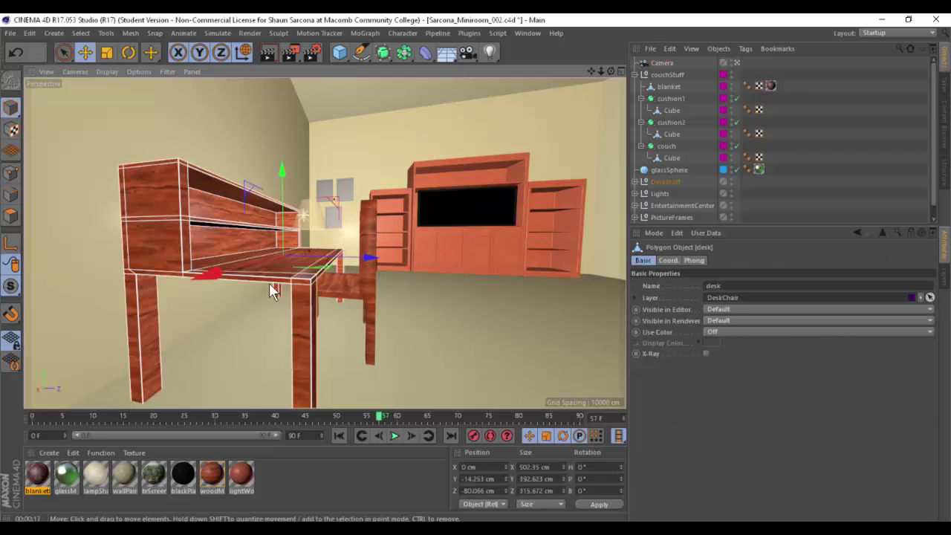
pyautogui.keyDown('alt'); pyautogui.moveTo(272, 287); pyautogui.dragTo(451, 277); pyautogui.keyUp('alt')
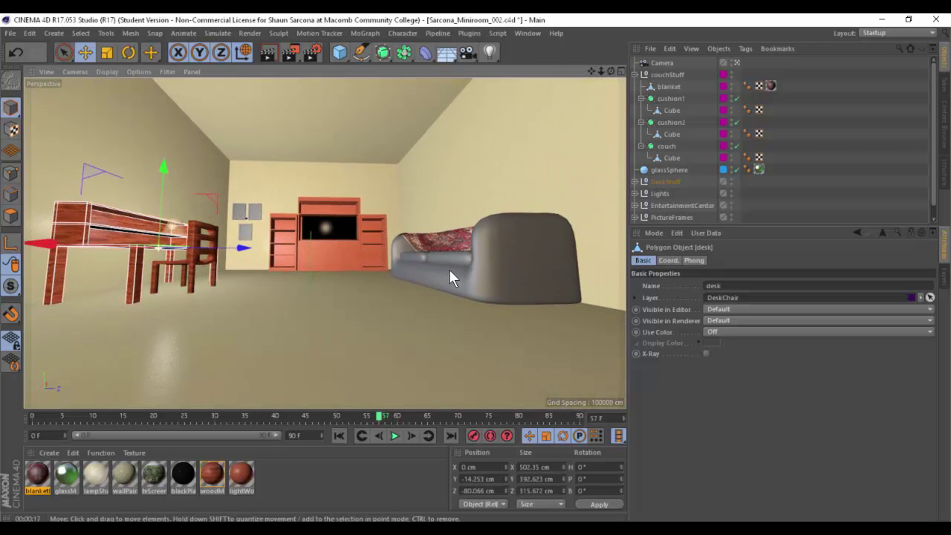
# Set the camera's focal length to 100 mm and pull the camera back to frame the desk, chair and shelves from the side
pyautogui.click(662, 62)
pyautogui.click(689, 312)
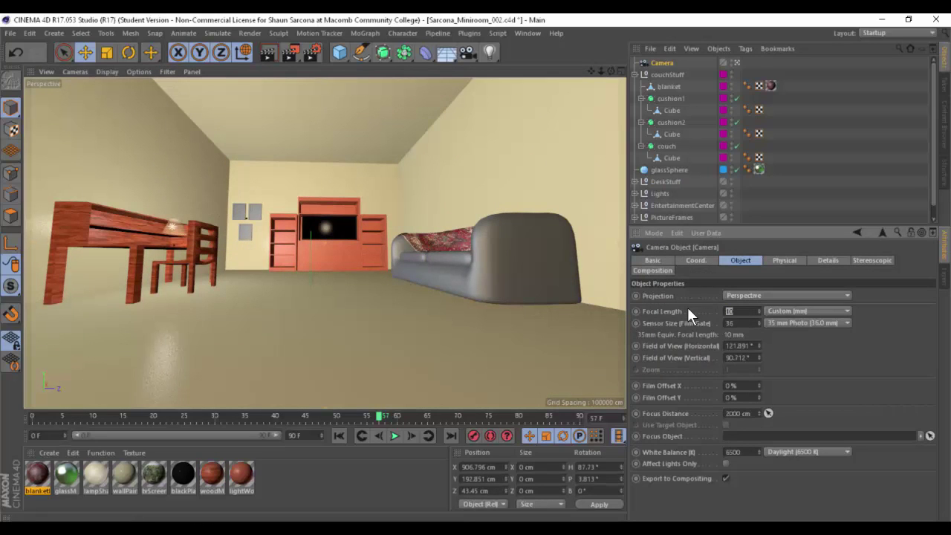
pyautogui.write('100')
pyautogui.press('Return')
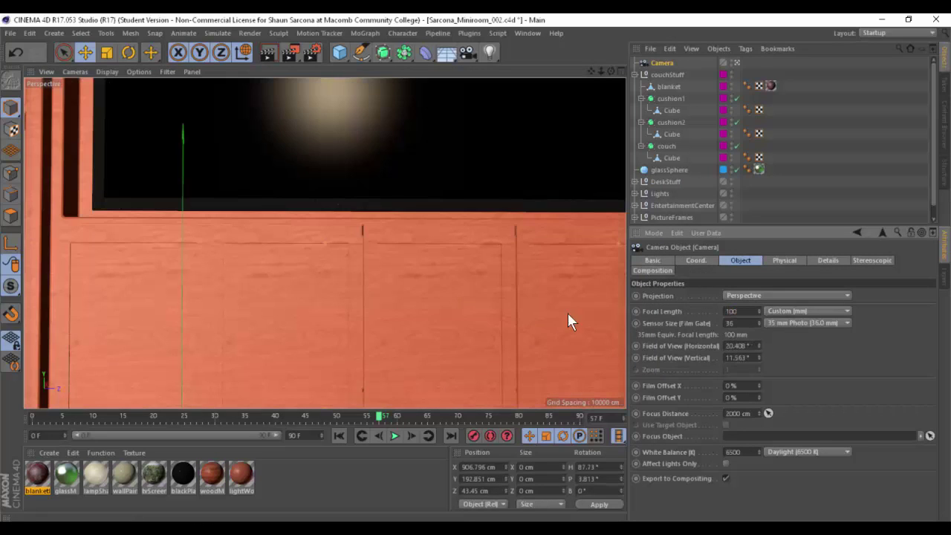
pyautogui.moveTo(548, 166); pyautogui.dragTo(467, 223)
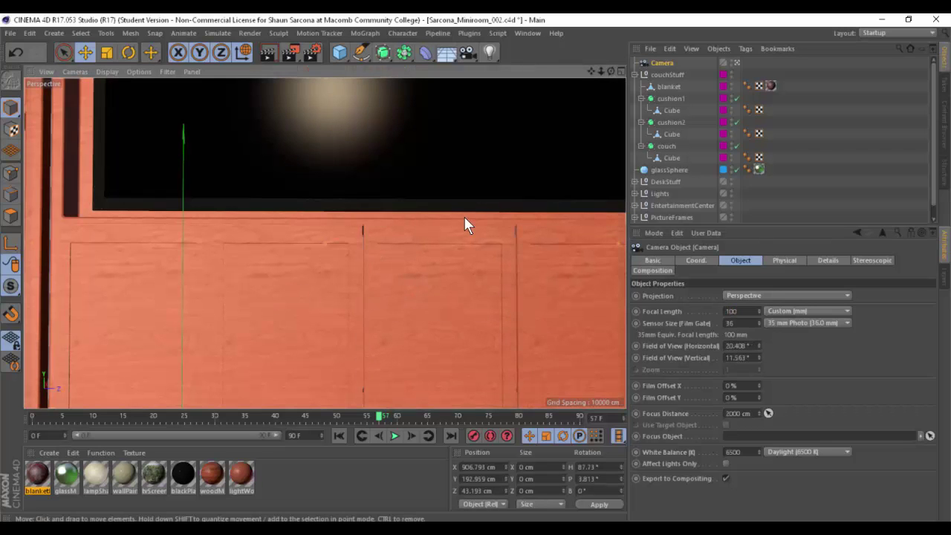
pyautogui.click(465, 218)
pyautogui.scroll(-10, 415, 301)
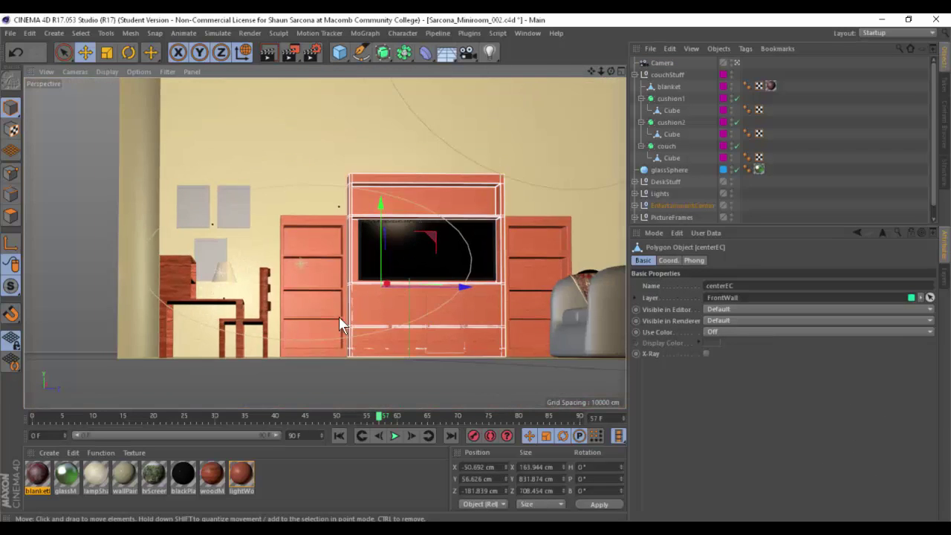
pyautogui.keyDown('alt'); pyautogui.moveTo(338, 316); pyautogui.dragTo(560, 282); pyautogui.keyUp('alt')
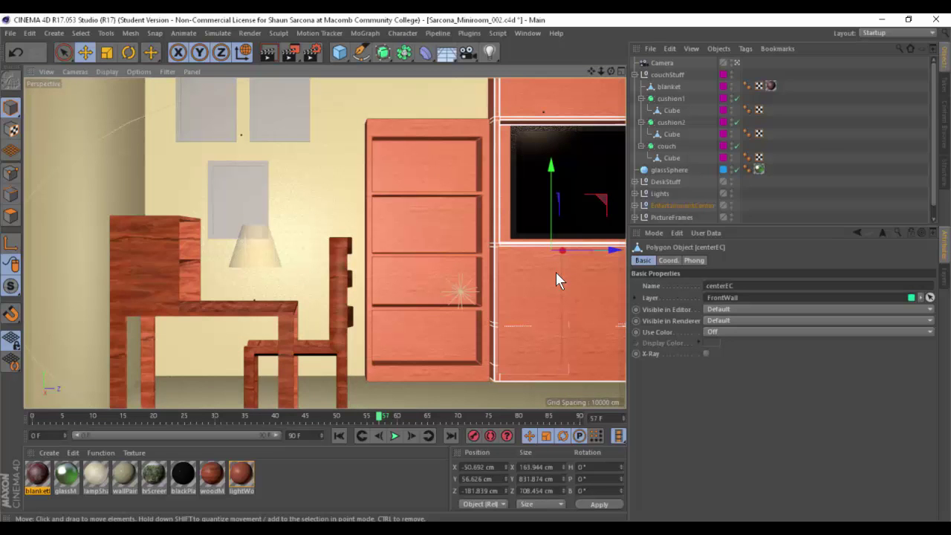
# Set the camera's focal length to 15 mm and move the camera into the room, angled toward the desk and entertainment center
pyautogui.click(662, 63)
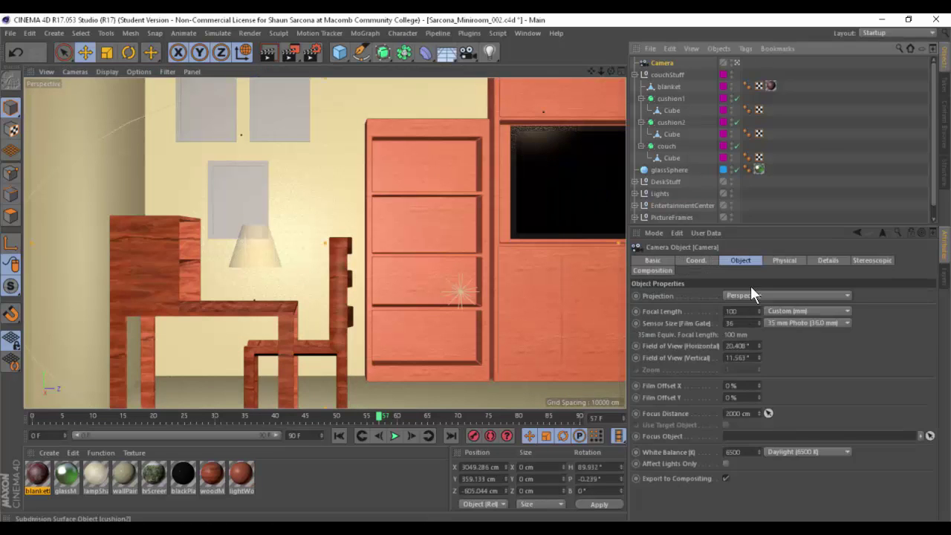
pyautogui.click(732, 312)
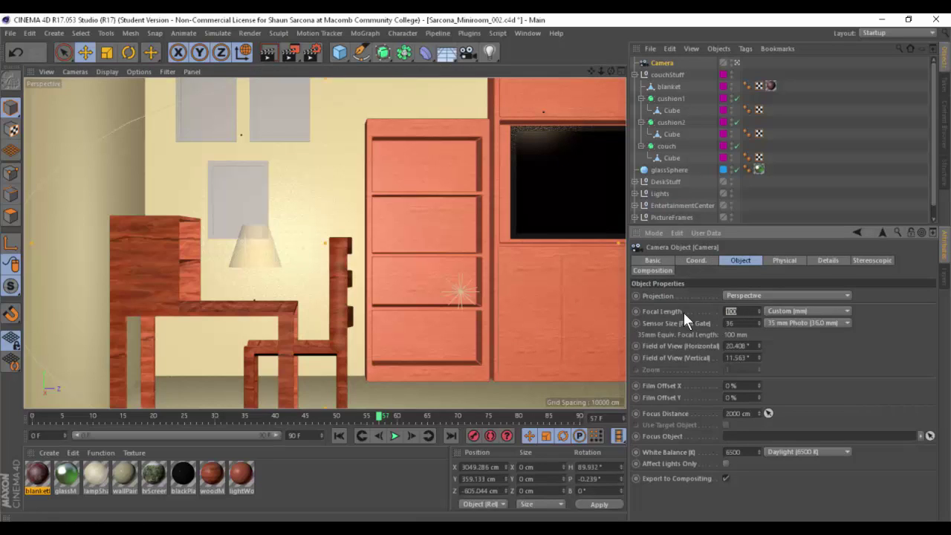
pyautogui.press('BackSpace')
pyautogui.write('15')
pyautogui.press('Return')
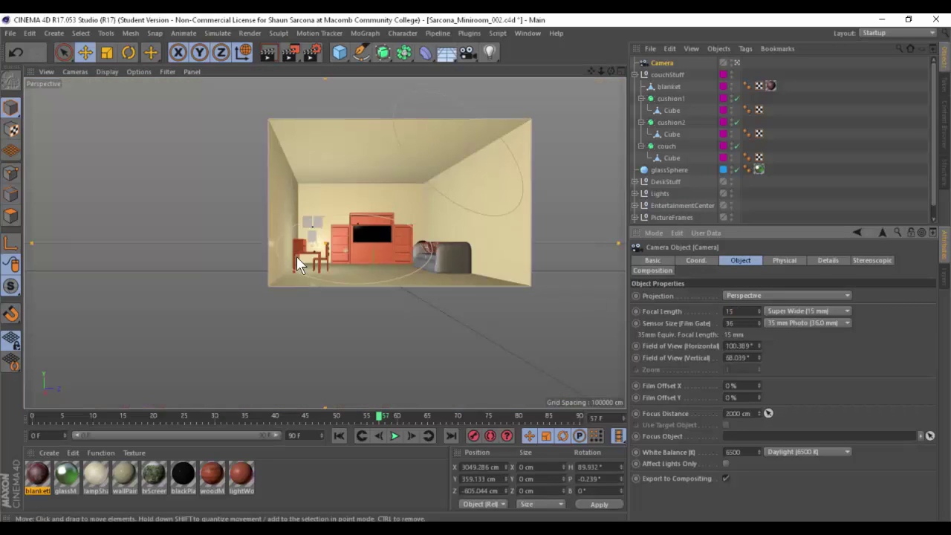
pyautogui.click(330, 280)
pyautogui.scroll(2, 339, 293)
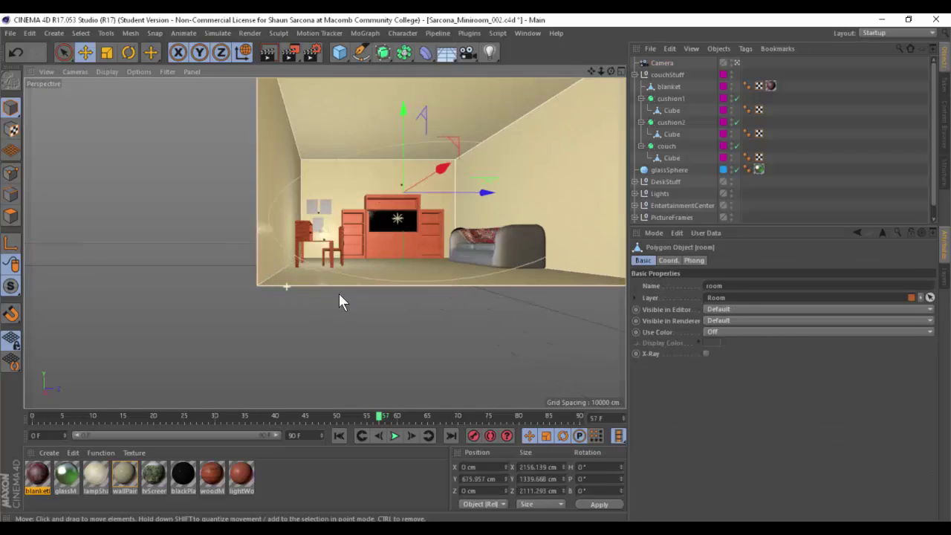
pyautogui.scroll(5, 456, 247)
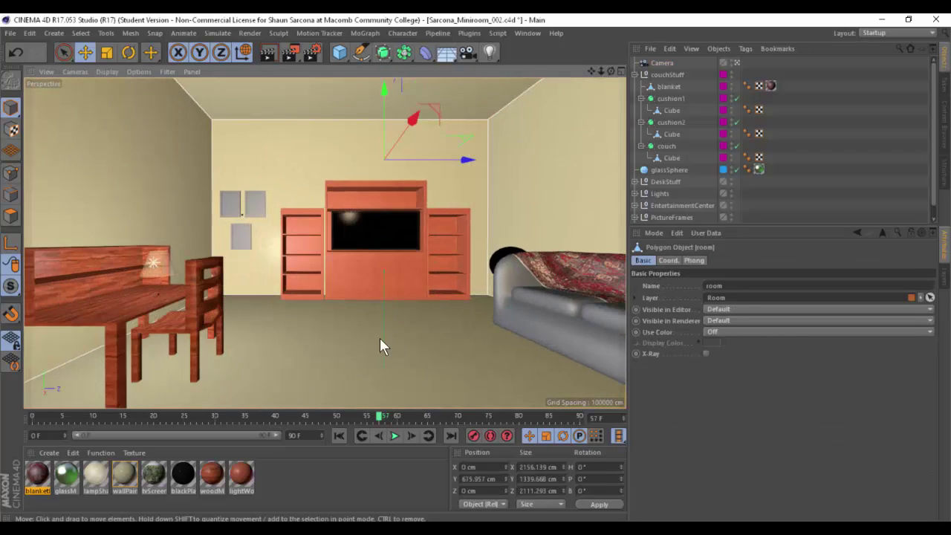
pyautogui.keyDown('alt'); pyautogui.moveTo(379, 338); pyautogui.dragTo(520, 215); pyautogui.keyUp('alt')
# Review the camera's focal length presets, from Super Wide to Super Tele
pyautogui.click(659, 64)
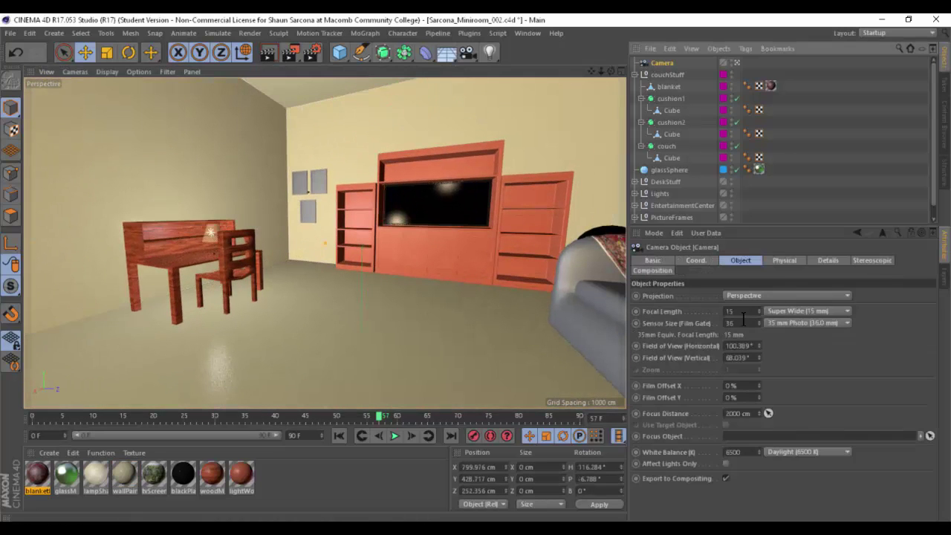
pyautogui.doubleClick(737, 312)
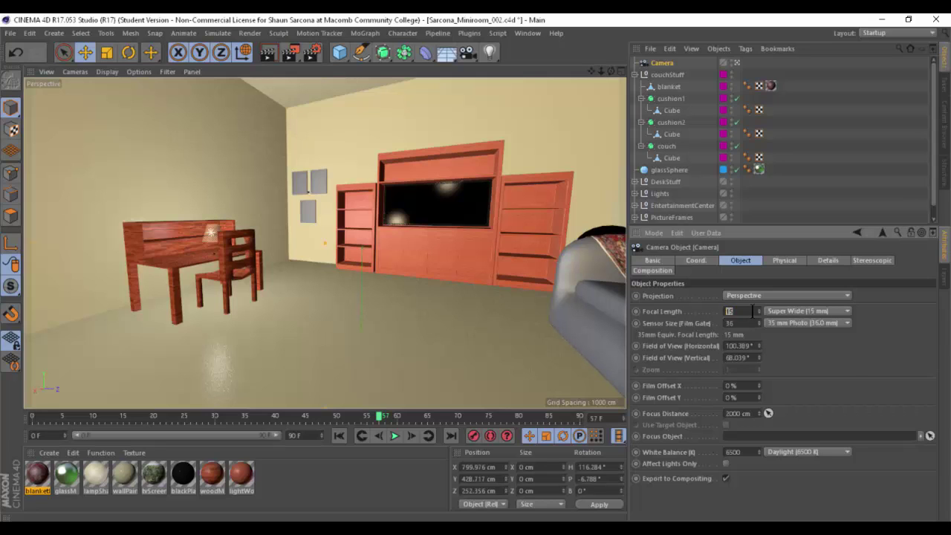
pyautogui.click(782, 313)
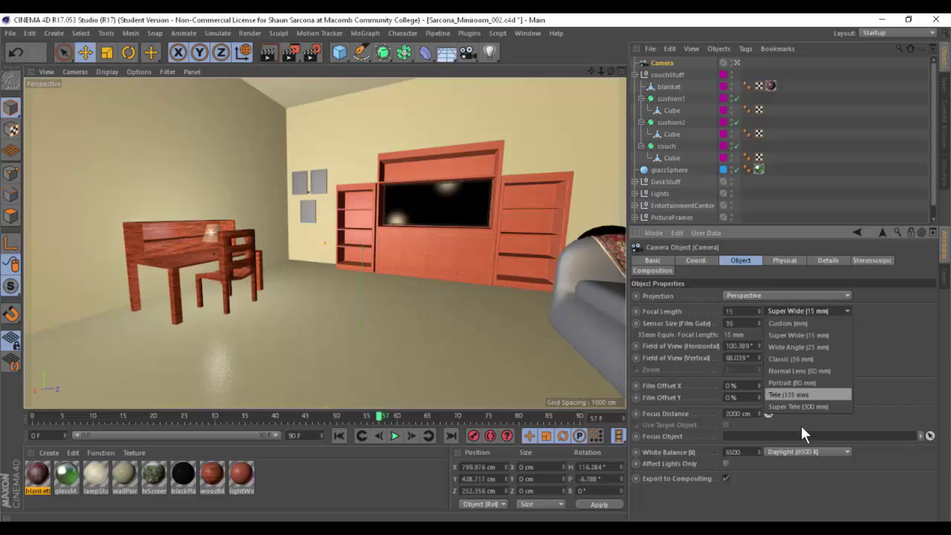
pyautogui.click(884, 336)
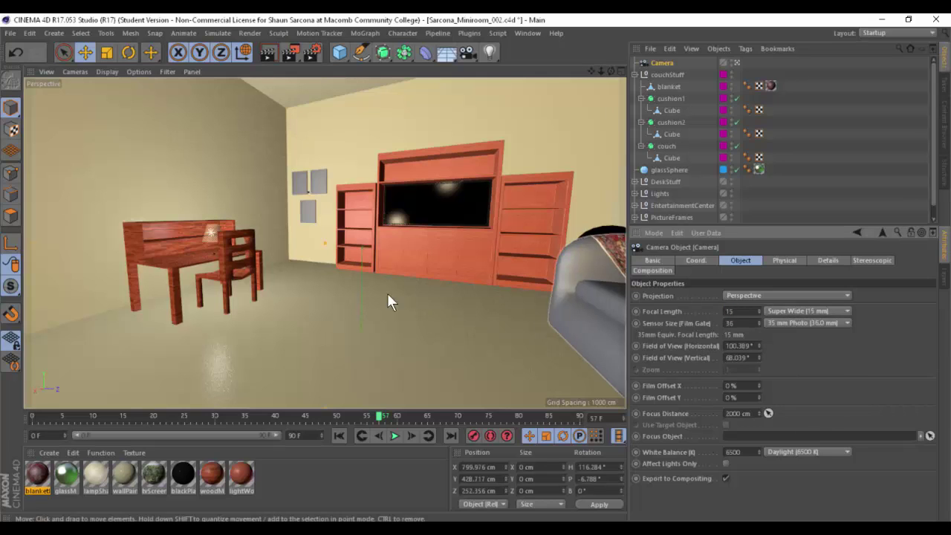
# Orbit and move the camera through the room to frame the desk and entertainment center past the end of the couch
pyautogui.keyDown('alt'); pyautogui.moveTo(388, 296); pyautogui.dragTo(445, 304); pyautogui.keyUp('alt')
pyautogui.keyDown('alt'); pyautogui.moveTo(445, 305); pyautogui.dragTo(299, 248, button='middle'); pyautogui.keyUp('alt')
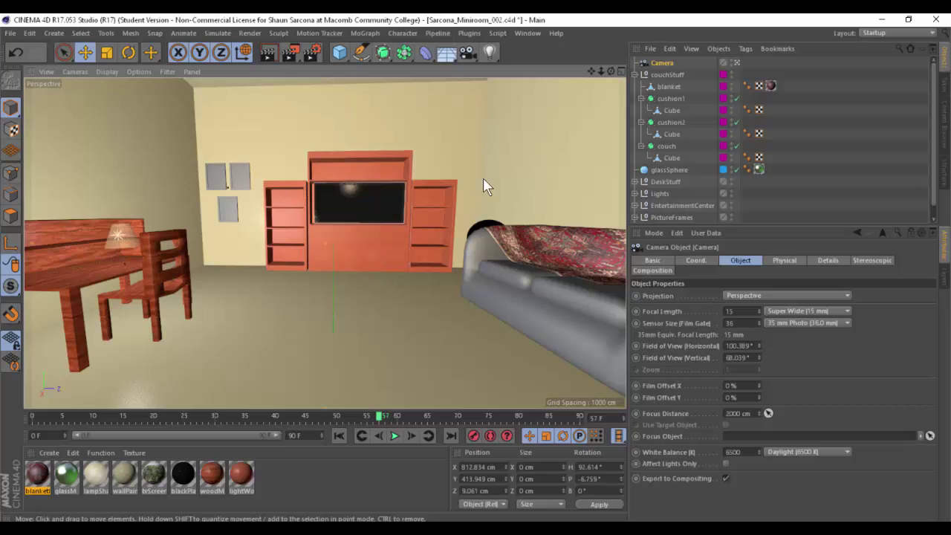
pyautogui.middleClick(361, 213)
pyautogui.middleClick(270, 155)
pyautogui.keyDown('alt'); pyautogui.moveTo(402, 274); pyautogui.dragTo(414, 280); pyautogui.keyUp('alt')
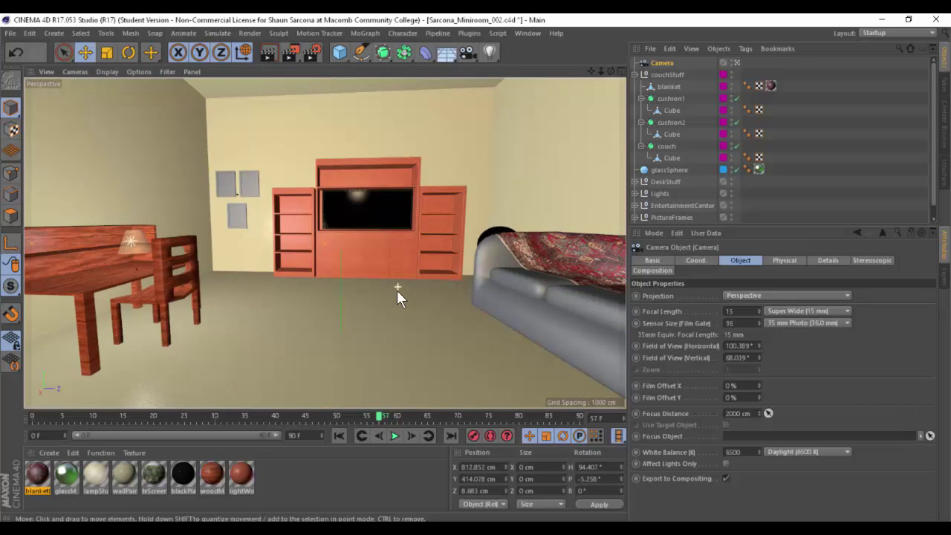
pyautogui.click(242, 301)
pyautogui.scroll(-5, 351, 331)
pyautogui.scroll(5, 346, 326)
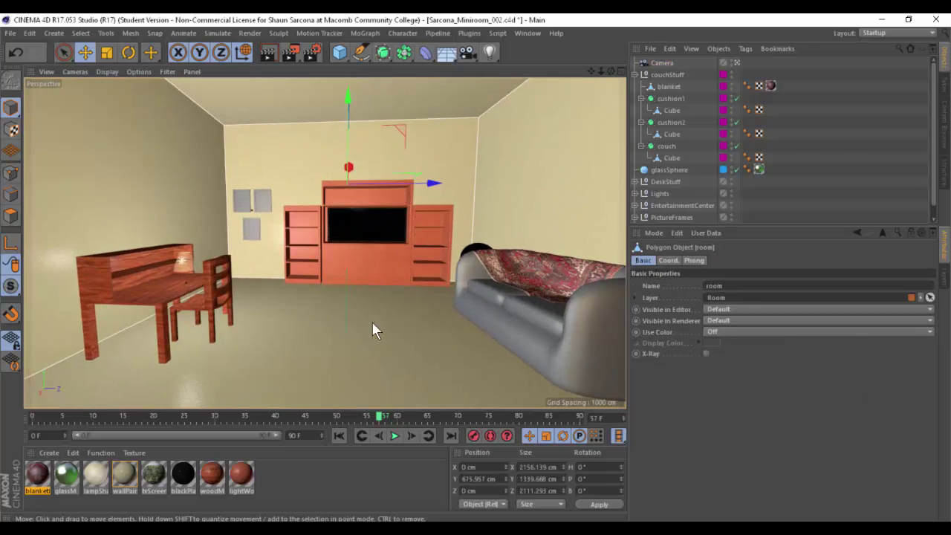
pyautogui.keyDown('alt'); pyautogui.moveTo(360, 292); pyautogui.dragTo(343, 273); pyautogui.keyUp('alt')
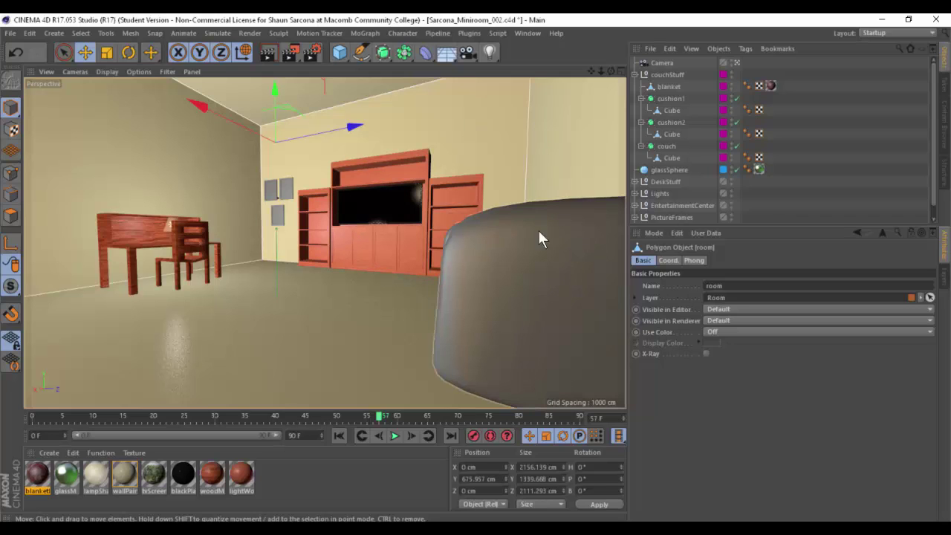
pyautogui.keyDown('alt'); pyautogui.moveTo(540, 232); pyautogui.dragTo(436, 201); pyautogui.keyUp('alt')
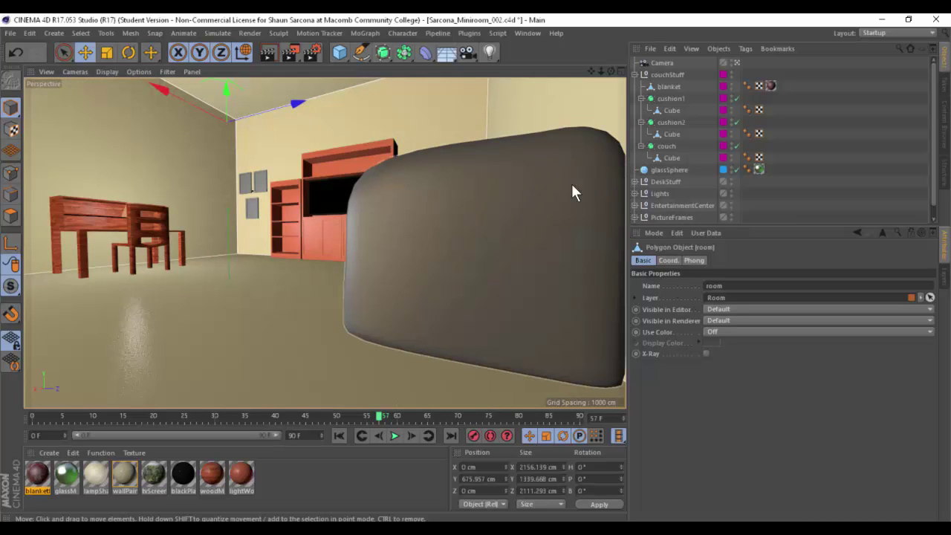
# Narrow the viewport by widening the object and attribute managers, and pull the camera back to keep the room framed
pyautogui.keyDown('alt'); pyautogui.moveTo(271, 193); pyautogui.dragTo(327, 184); pyautogui.keyUp('alt')
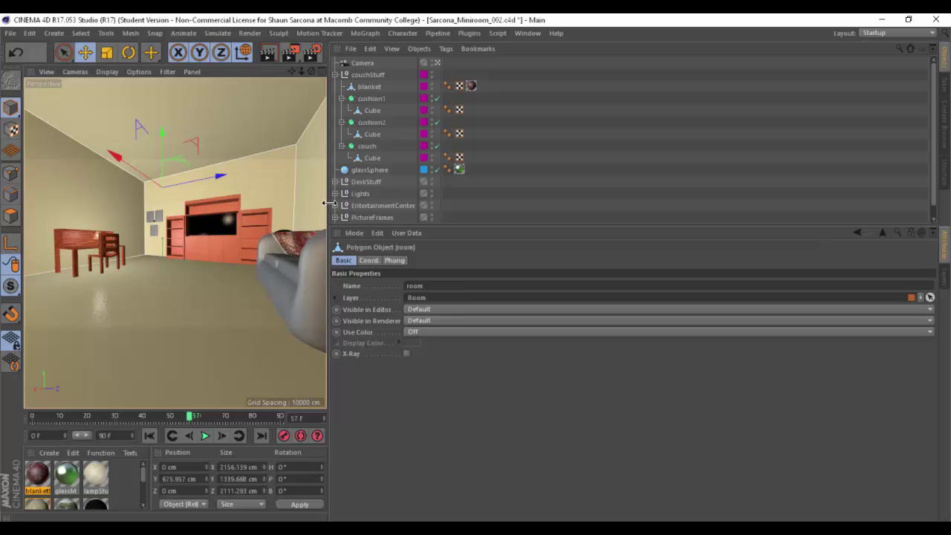
pyautogui.moveTo(361, 205); pyautogui.dragTo(408, 207)
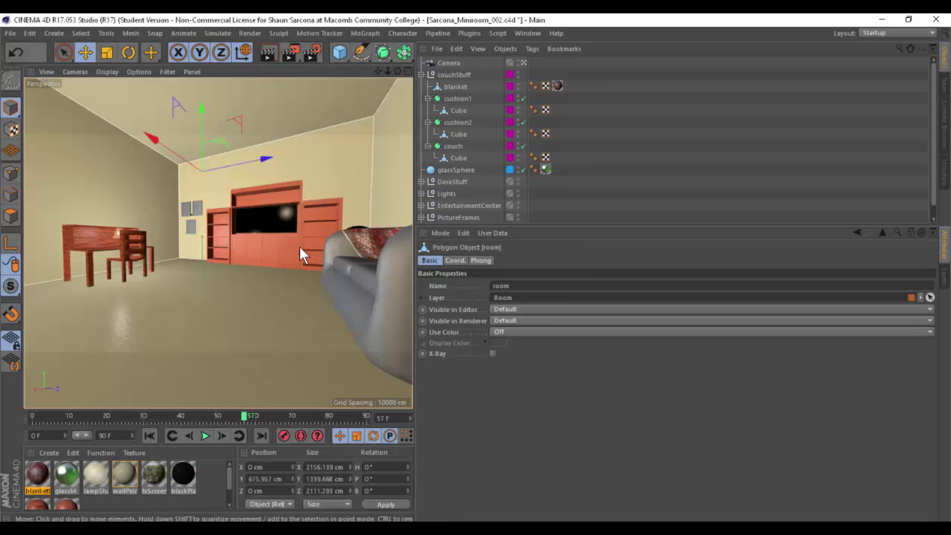
pyautogui.scroll(-3, 315, 225)
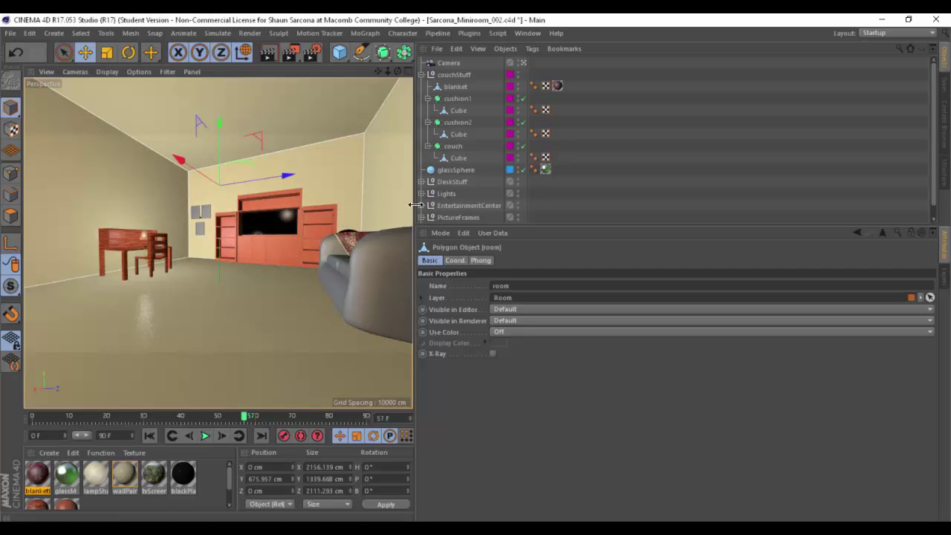
# Widen the viewport and bring up the camera's coordinates with the timeline at frame 0
pyautogui.moveTo(418, 203); pyautogui.dragTo(619, 194)
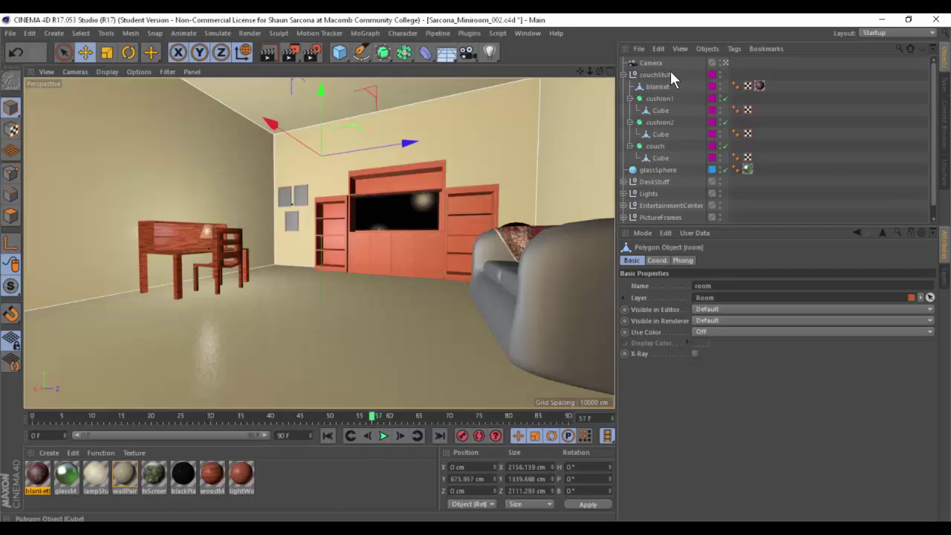
pyautogui.click(658, 62)
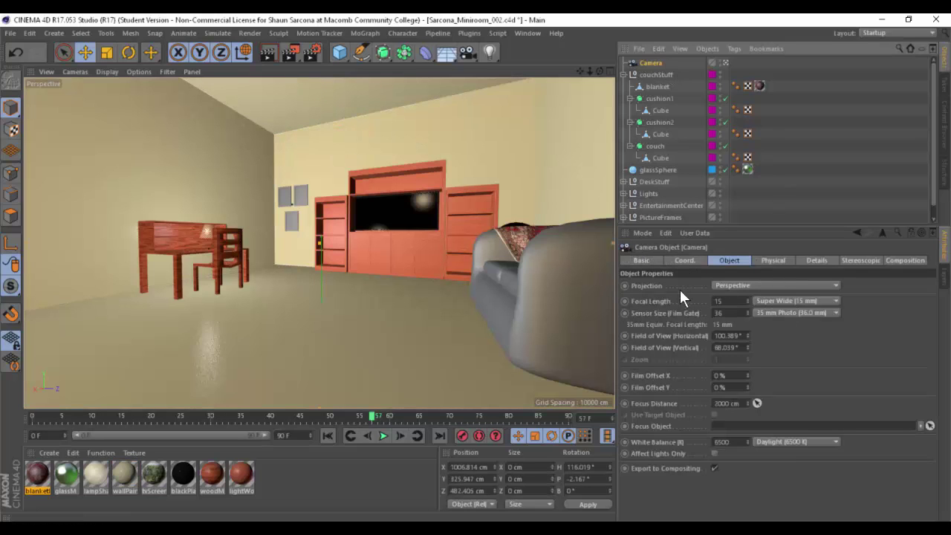
pyautogui.click(684, 262)
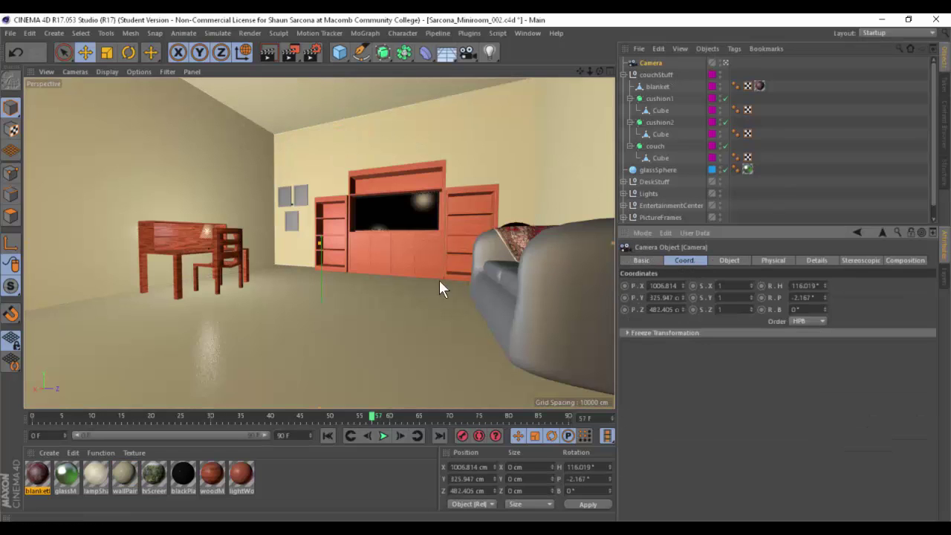
pyautogui.moveTo(43, 416); pyautogui.dragTo(23, 414)
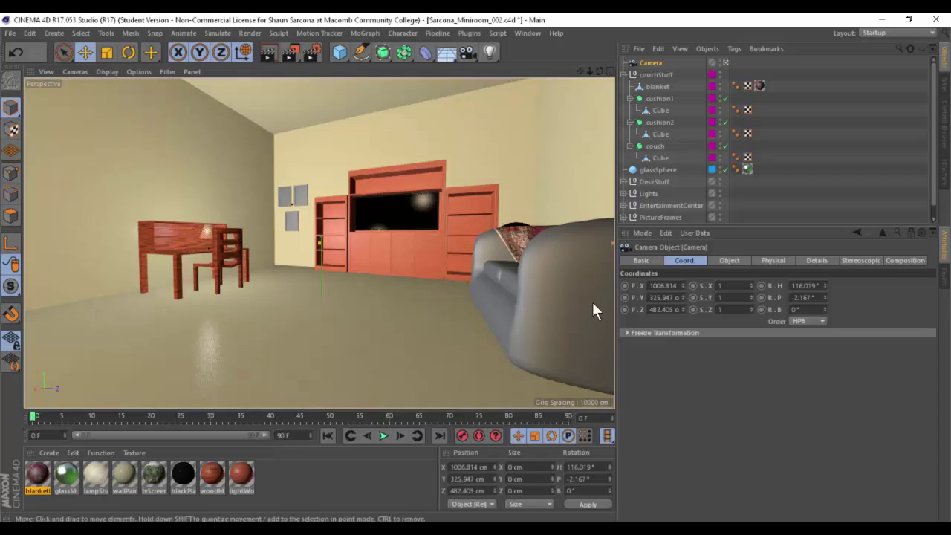
# Try keyframing the camera's position and rotation at frame 0, and clear those keys again
pyautogui.keyDown('ctrl'); pyautogui.click(625, 297); pyautogui.keyUp('ctrl')
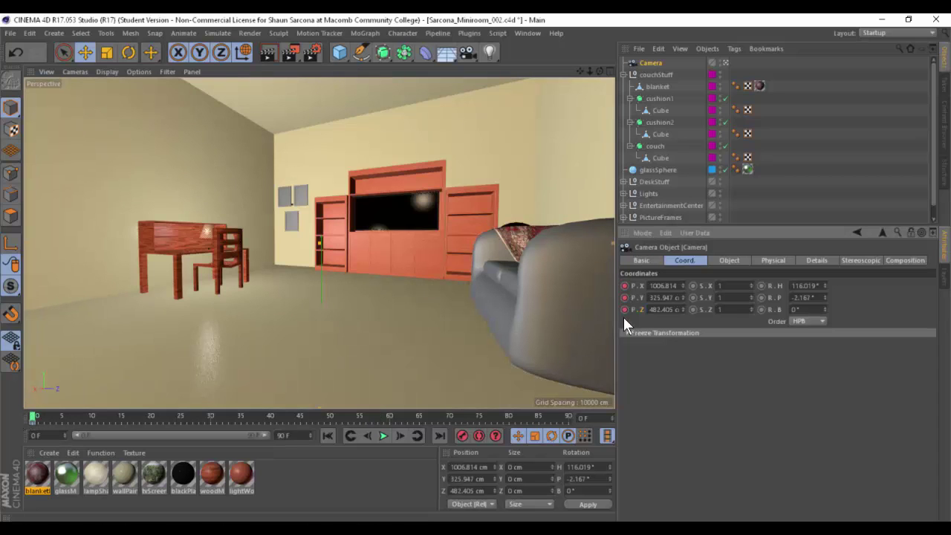
pyautogui.keyDown('ctrl'); pyautogui.click(762, 285); pyautogui.keyUp('ctrl')
pyautogui.keyDown('ctrl'); pyautogui.keyDown('shift'); pyautogui.click(624, 285); pyautogui.keyUp('shift'); pyautogui.keyUp('ctrl')
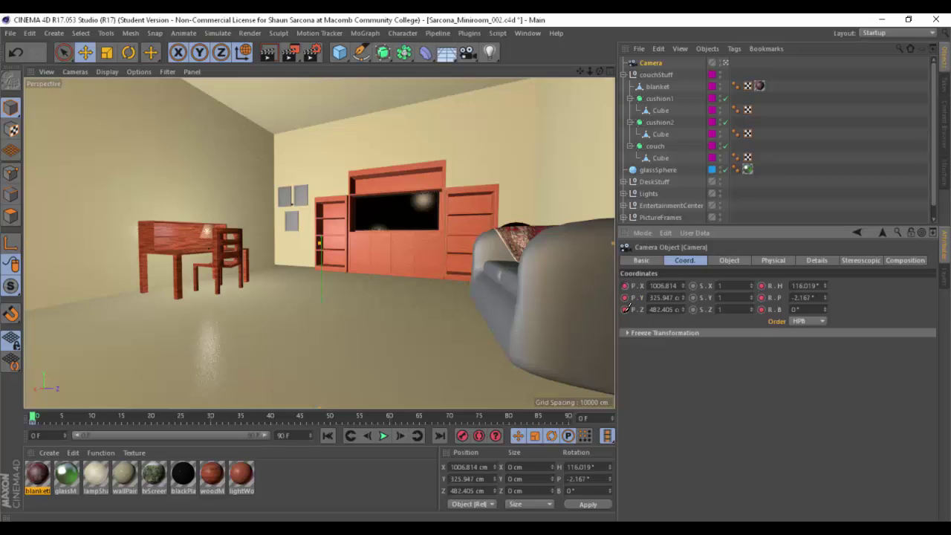
pyautogui.keyDown('ctrl'); pyautogui.keyDown('shift'); pyautogui.click(761, 286); pyautogui.keyUp('shift'); pyautogui.keyUp('ctrl')
# Move the camera low near the desk facing the entertainment center and keyframe its position and rotation at frame 0
pyautogui.keyDown('alt'); pyautogui.moveTo(568, 303); pyautogui.dragTo(231, 246); pyautogui.keyUp('alt')
pyautogui.keyDown('alt'); pyautogui.moveTo(337, 253); pyautogui.dragTo(417, 186); pyautogui.keyUp('alt')
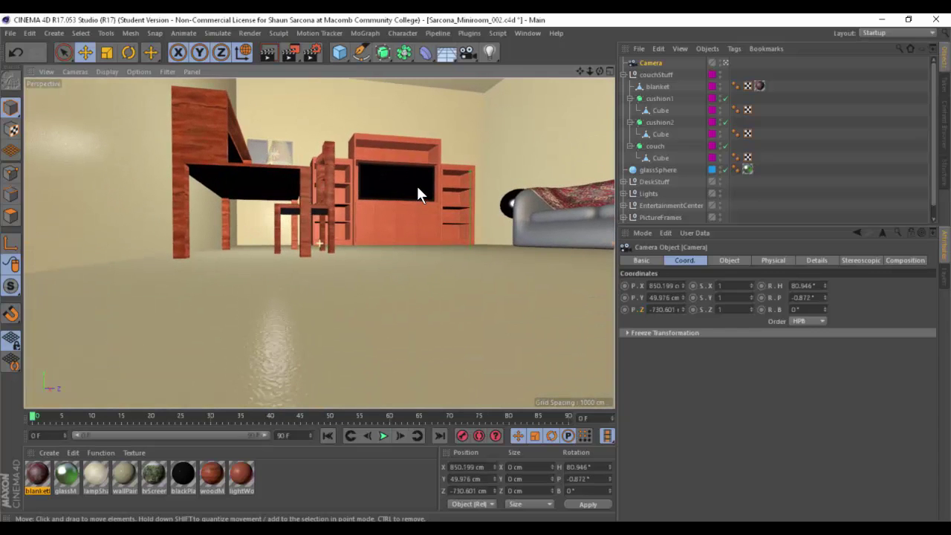
pyautogui.keyDown('ctrl'); pyautogui.click(626, 292); pyautogui.keyUp('ctrl')
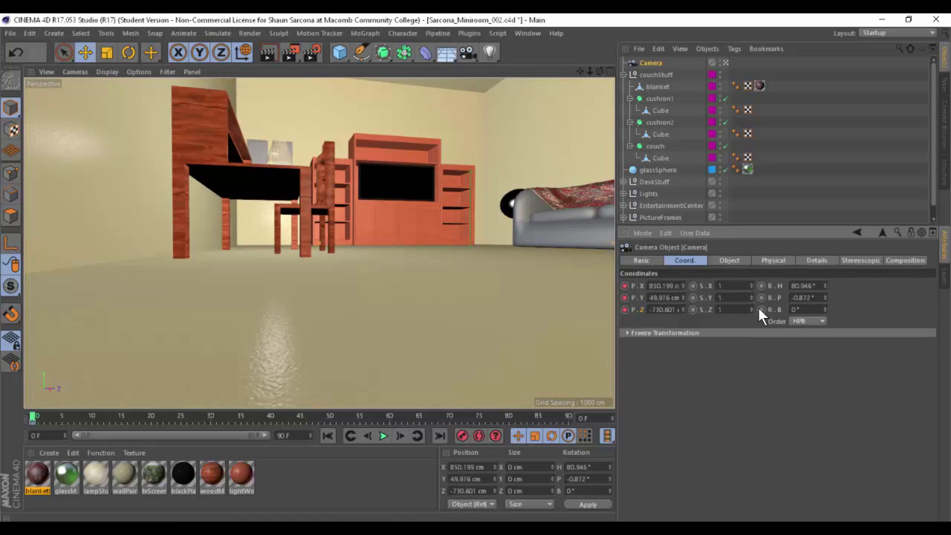
pyautogui.keyDown('ctrl'); pyautogui.click(762, 292); pyautogui.keyUp('ctrl')
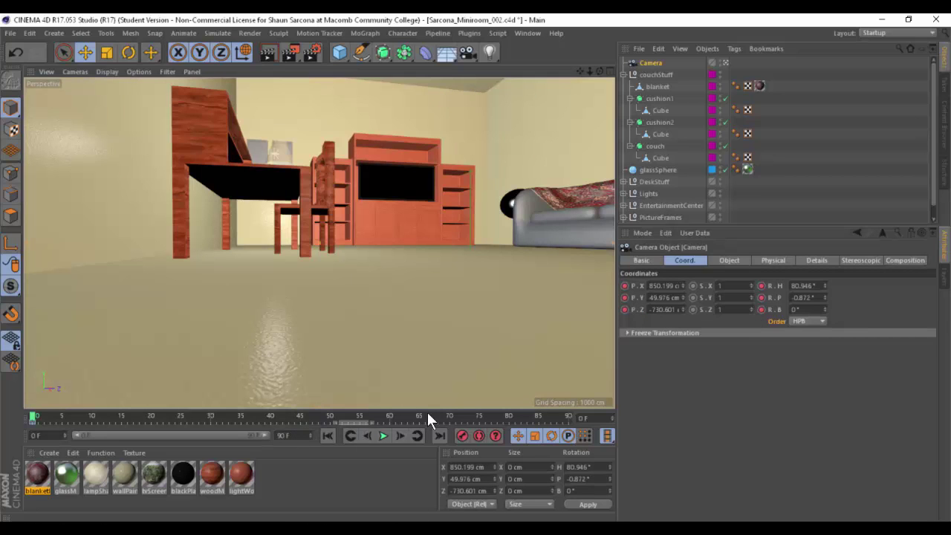
# At frame 90, move the camera above the couch end, looking down at the entertainment center, and keyframe its position and rotation
pyautogui.click(554, 417)
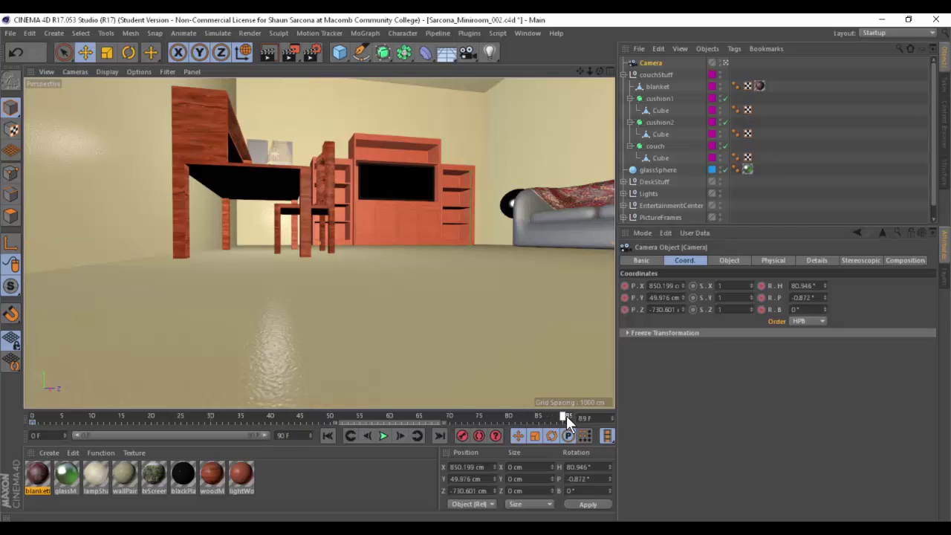
pyautogui.click(567, 416)
pyautogui.keyDown('alt'); pyautogui.moveTo(453, 273); pyautogui.dragTo(364, 272, button='middle'); pyautogui.keyUp('alt')
pyautogui.keyDown('alt'); pyautogui.moveTo(364, 265); pyautogui.dragTo(316, 265); pyautogui.keyUp('alt')
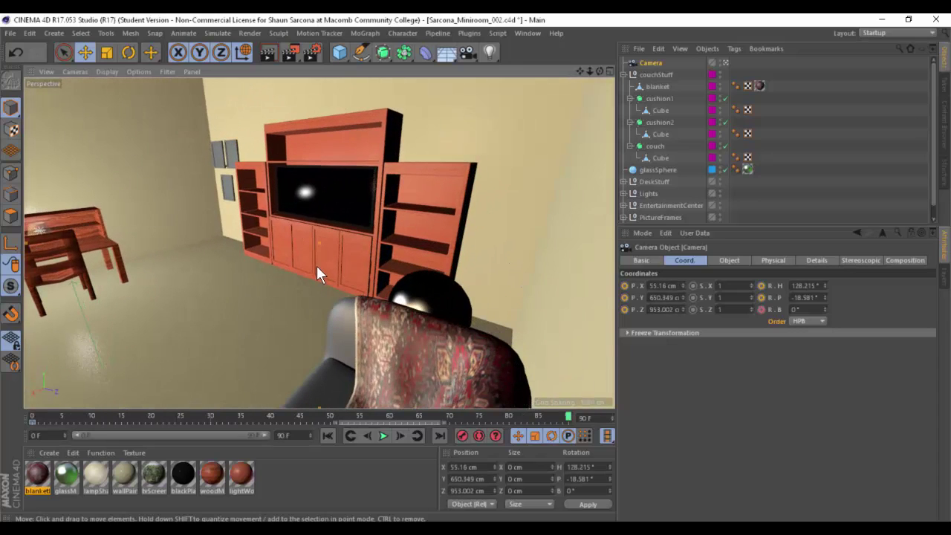
pyautogui.keyDown('ctrl'); pyautogui.click(624, 286); pyautogui.keyUp('ctrl')
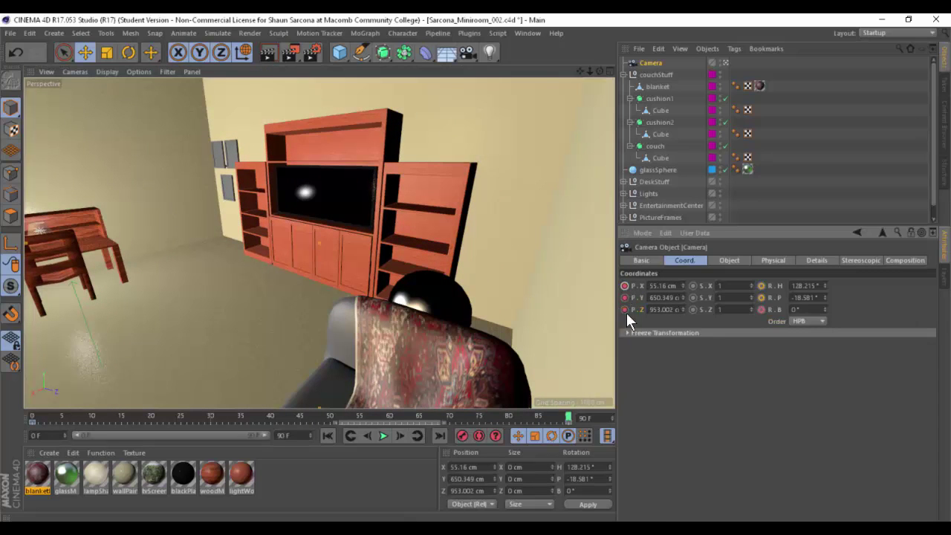
pyautogui.keyDown('ctrl'); pyautogui.click(761, 286); pyautogui.keyUp('ctrl')
# At frame 42, bring the camera close to the entertainment center's lower doors and keyframe its position and rotation
pyautogui.moveTo(395, 415); pyautogui.dragTo(277, 415)
pyautogui.moveTo(212, 395); pyautogui.dragTo(327, 318)
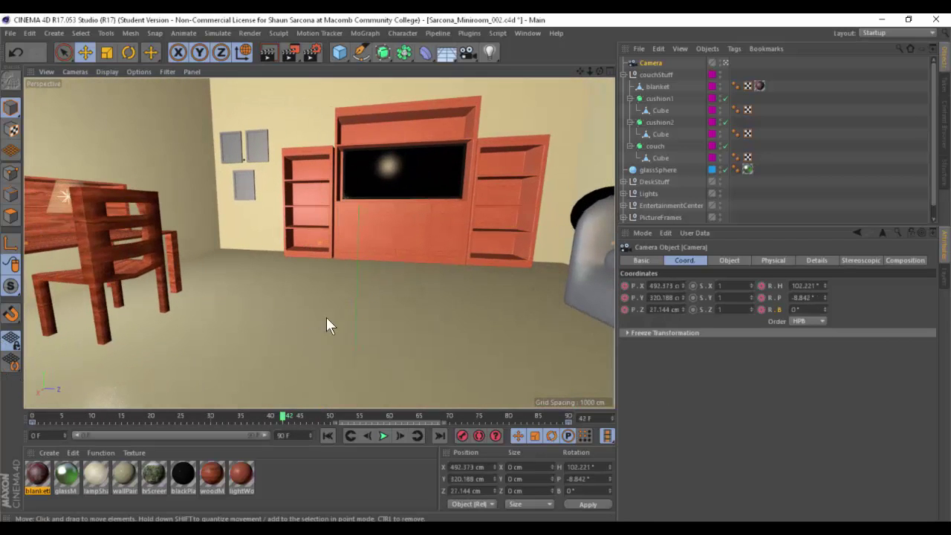
pyautogui.keyDown('alt'); pyautogui.moveTo(348, 254); pyautogui.dragTo(233, 293); pyautogui.keyUp('alt')
pyautogui.click(343, 174)
pyautogui.scroll(5, 267, 205)
pyautogui.scroll(3, 277, 301)
pyautogui.scroll(3, 276, 295)
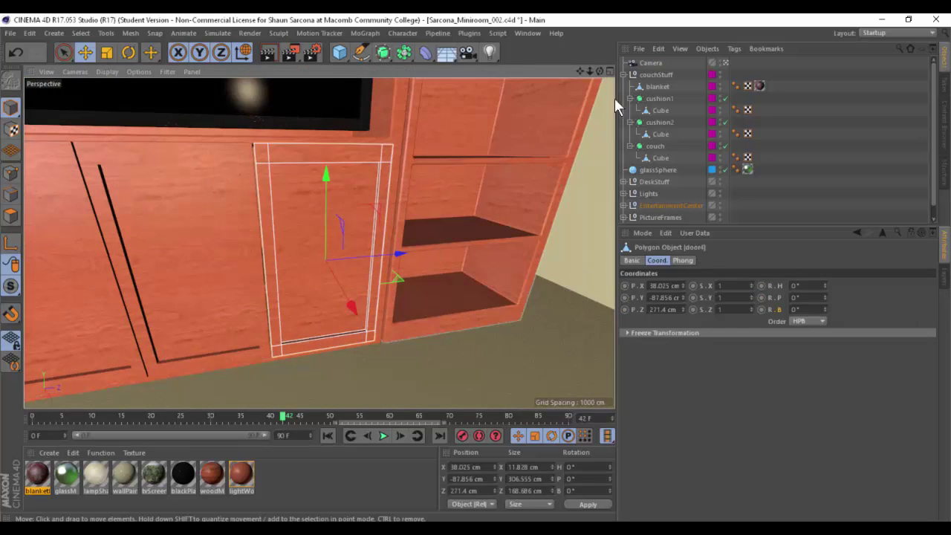
pyautogui.click(653, 63)
pyautogui.keyDown('ctrl'); pyautogui.click(625, 285); pyautogui.keyUp('ctrl')
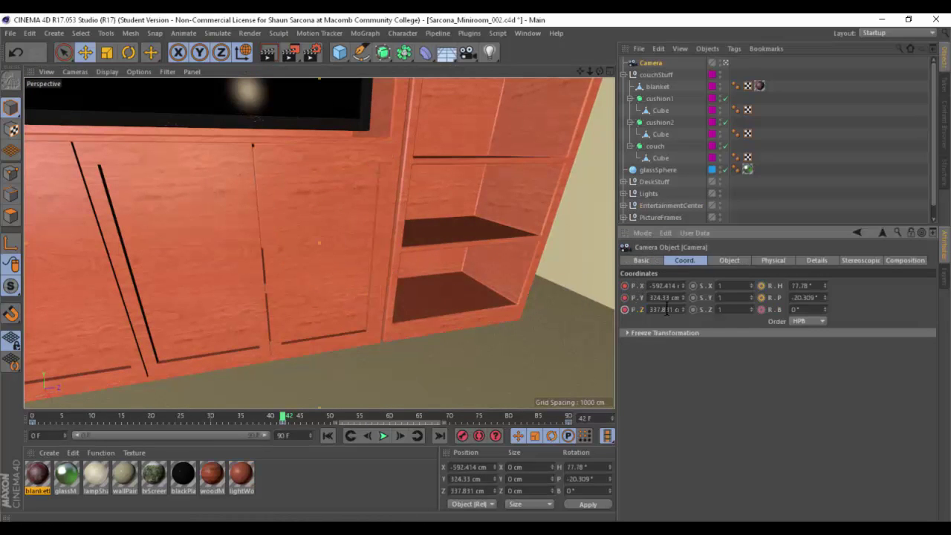
pyautogui.keyDown('ctrl'); pyautogui.click(761, 287); pyautogui.keyUp('ctrl')
# At frame 18, bring the camera close to the picture frames on the wall and keyframe its position and rotation
pyautogui.click(138, 417)
pyautogui.moveTo(332, 286)
pyautogui.keyDown('alt'); pyautogui.mouseDown()
pyautogui.moveTo(407, 349)
pyautogui.moveTo(329, 287)
pyautogui.mouseUp(); pyautogui.keyUp('alt')
pyautogui.scroll(3, 331, 296)
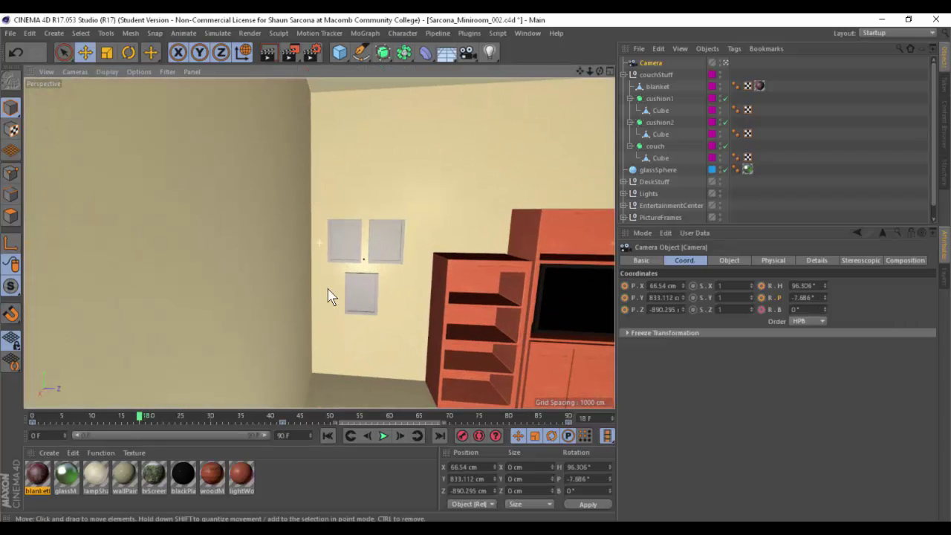
pyautogui.click(382, 253)
pyautogui.scroll(3, 407, 284)
pyautogui.scroll(3, 406, 284)
pyautogui.scroll(-2, 346, 323)
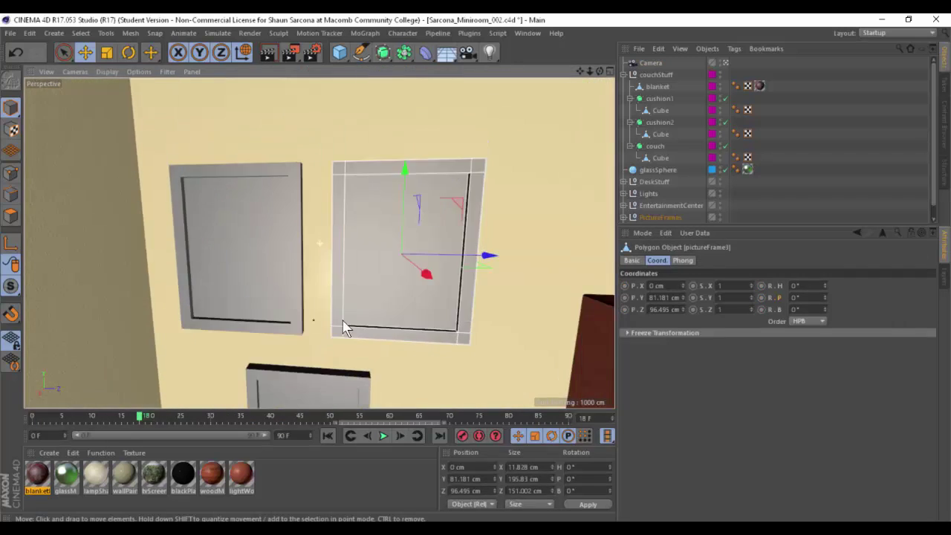
pyautogui.click(650, 63)
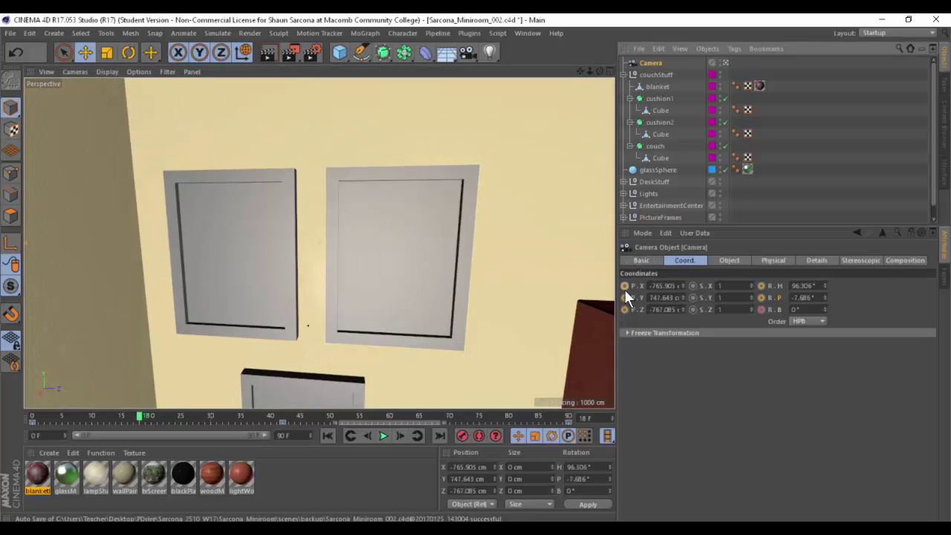
# At frame 75, point the camera straight down at the couch cushions and blanket and keyframe its position and rotation
pyautogui.click(478, 416)
pyautogui.keyDown('alt'); pyautogui.moveTo(344, 305); pyautogui.dragTo(394, 358); pyautogui.keyUp('alt')
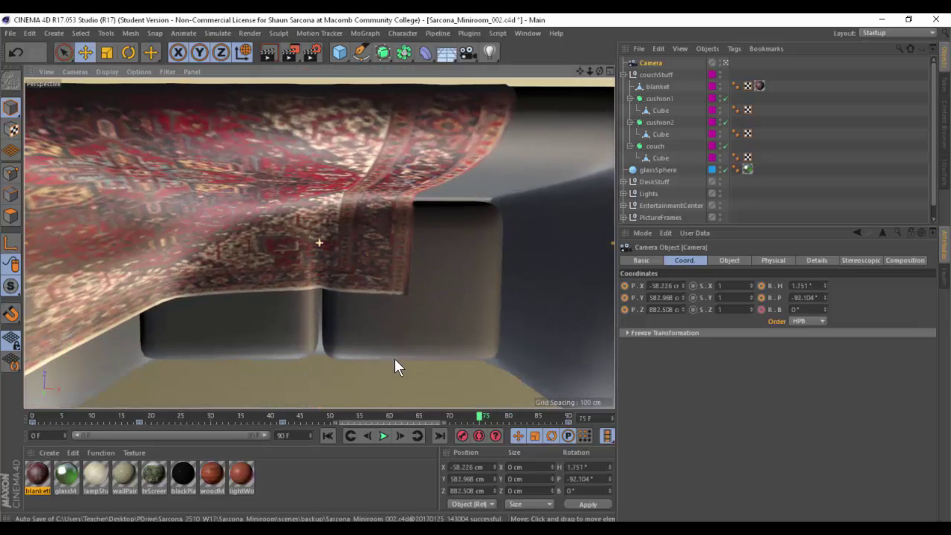
pyautogui.keyDown('ctrl'); pyautogui.click(624, 309); pyautogui.keyUp('ctrl')
pyautogui.keyDown('ctrl'); pyautogui.click(761, 285); pyautogui.keyUp('ctrl')
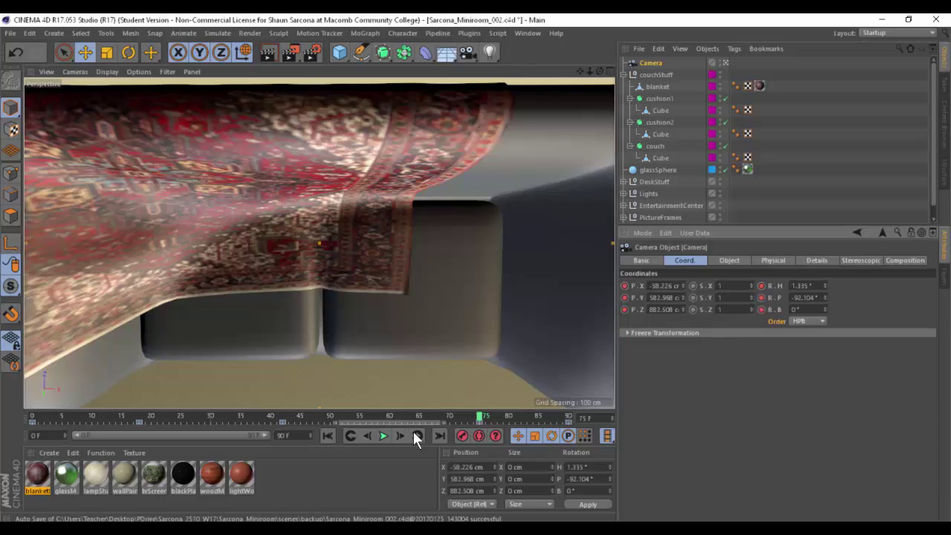
# Play the camera animation from the first frame to check the motion, and stop playback
pyautogui.click(327, 436)
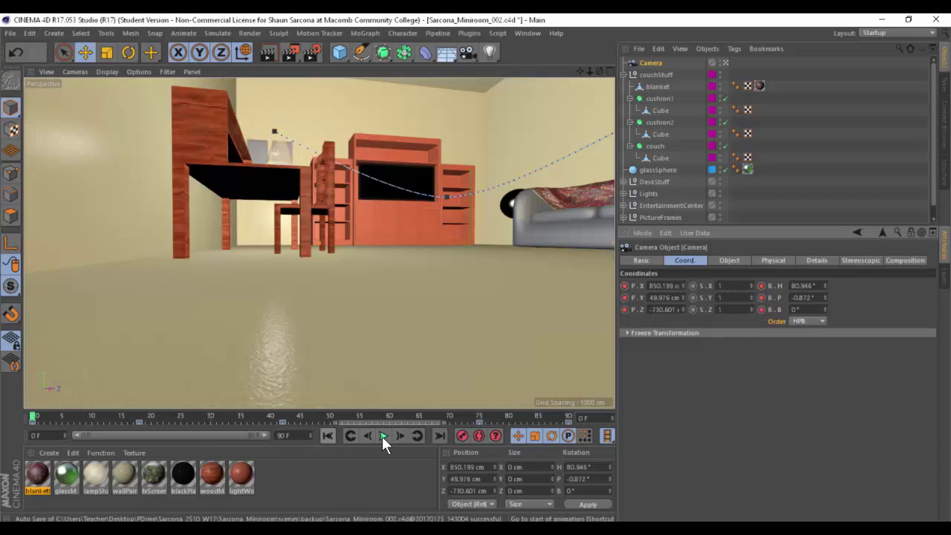
pyautogui.click(383, 436)
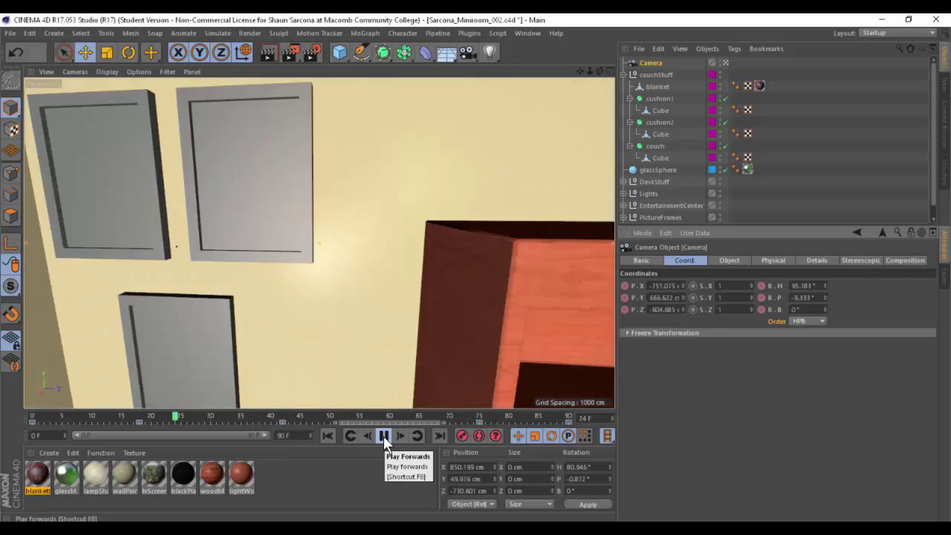
pyautogui.click(383, 437)
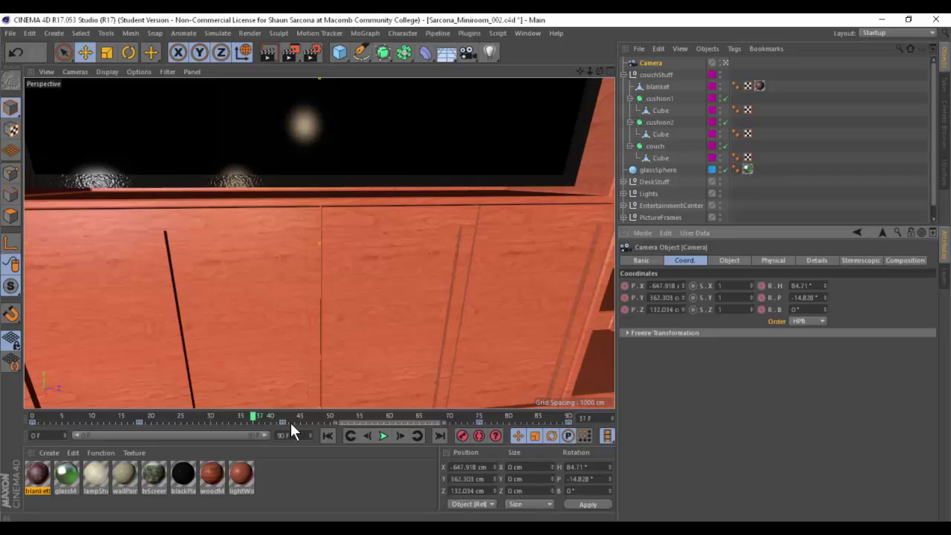
# Delete the camera keyframes at frames 18, 42 and 75
pyautogui.click(139, 423)
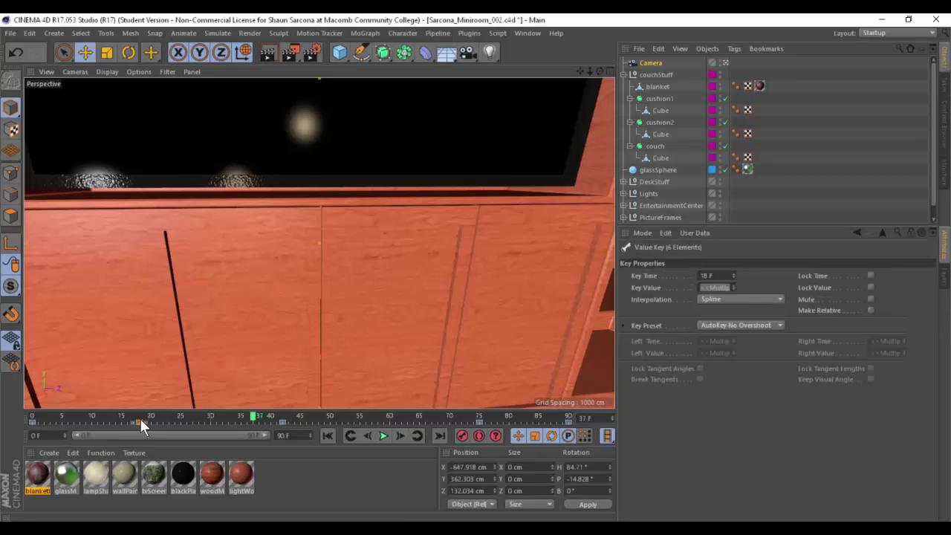
pyautogui.press('Delete')
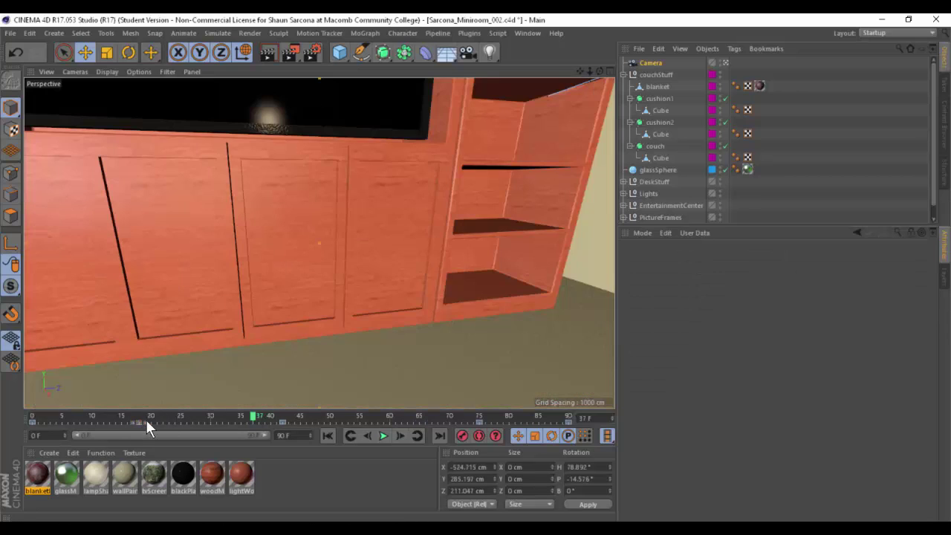
pyautogui.click(283, 422)
pyautogui.press('Delete')
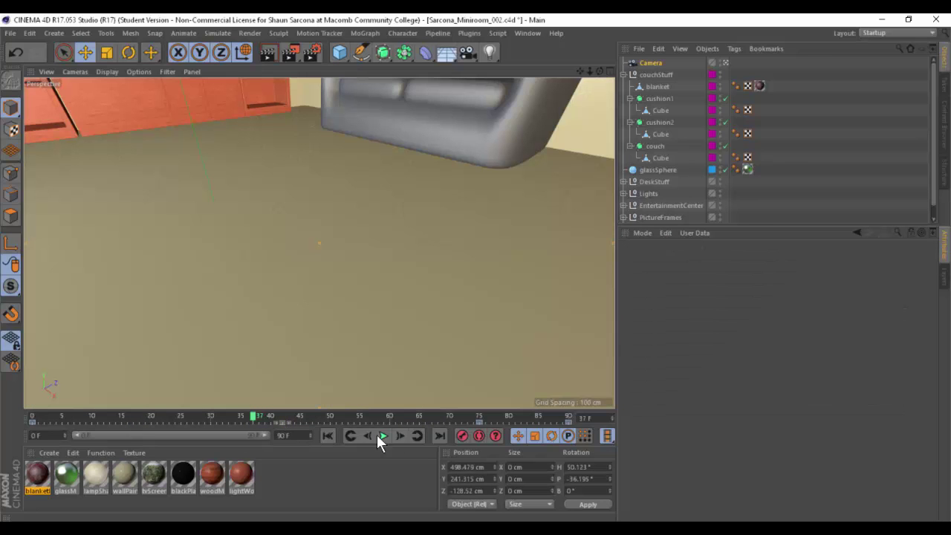
pyautogui.click(479, 423)
pyautogui.press('Delete')
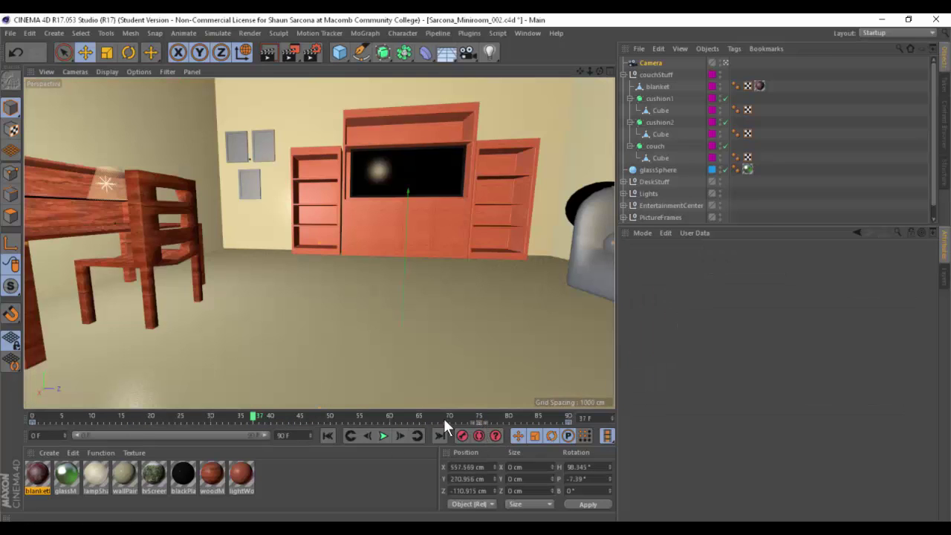
# Scrub the camera move from frame 0 to frame 90 and save the scene
pyautogui.click(32, 418)
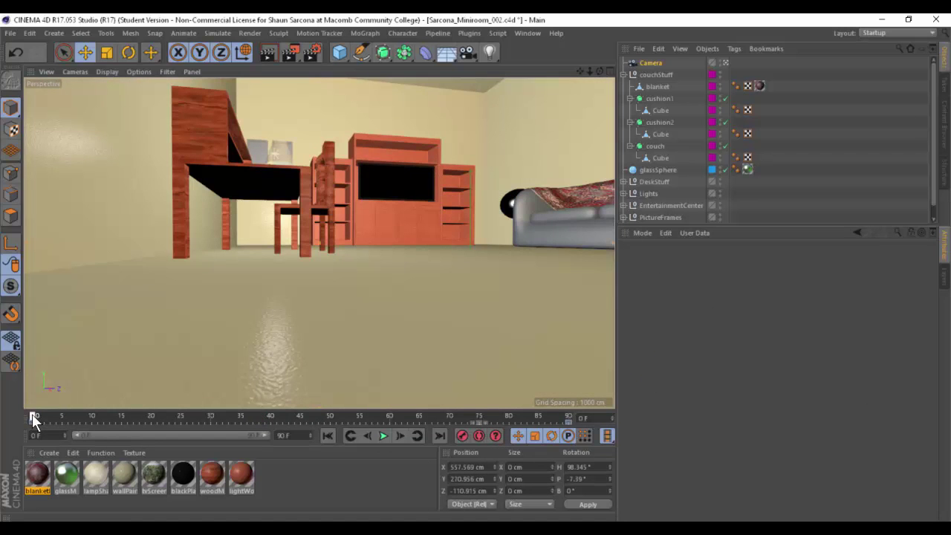
pyautogui.moveTo(33, 417); pyautogui.dragTo(650, 424)
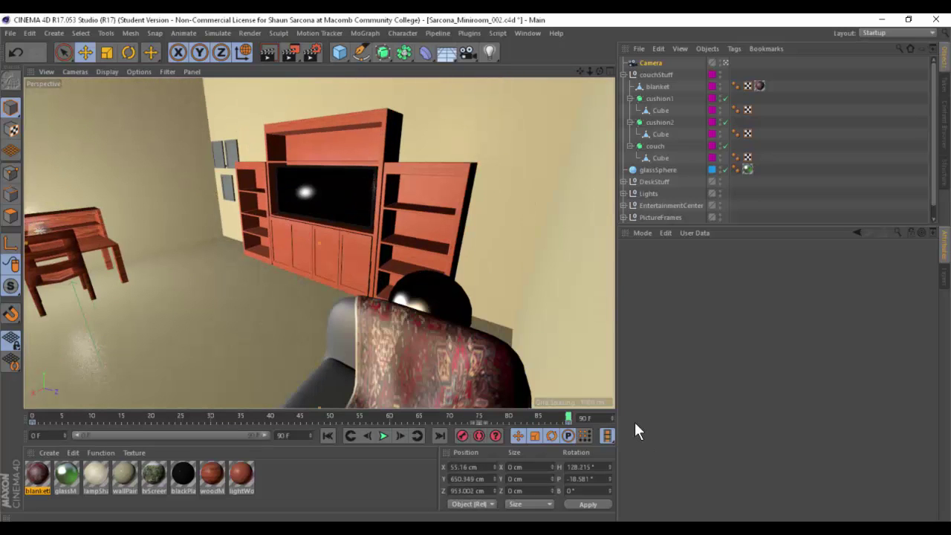
pyautogui.click(11, 34)
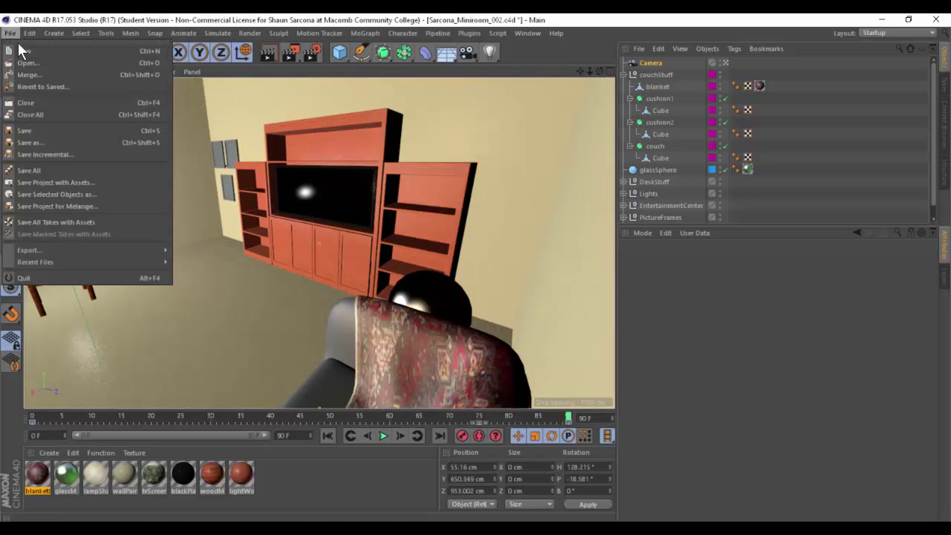
pyautogui.click(49, 130)
# Review the Output, Save, Multi-Pass and Anti-Aliasing pages of the render settings
pyautogui.click(311, 54)
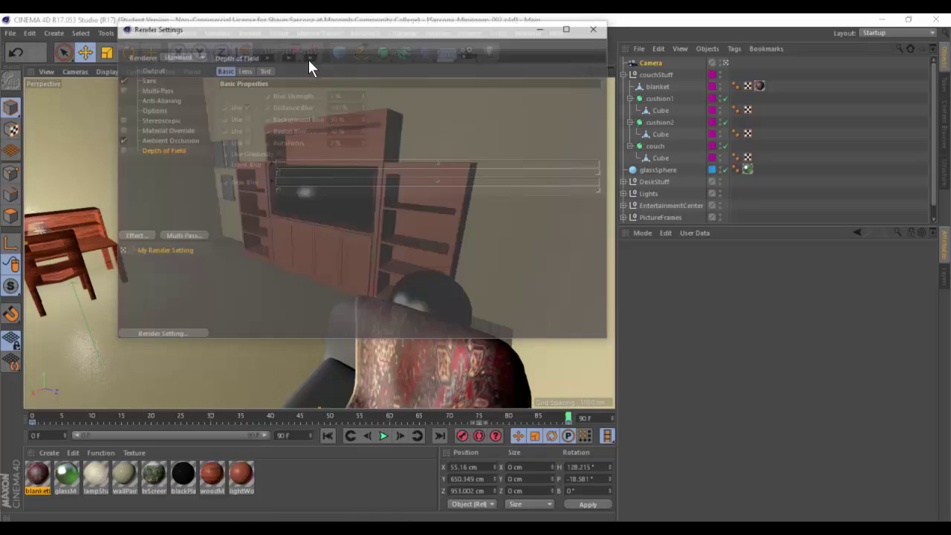
pyautogui.click(162, 68)
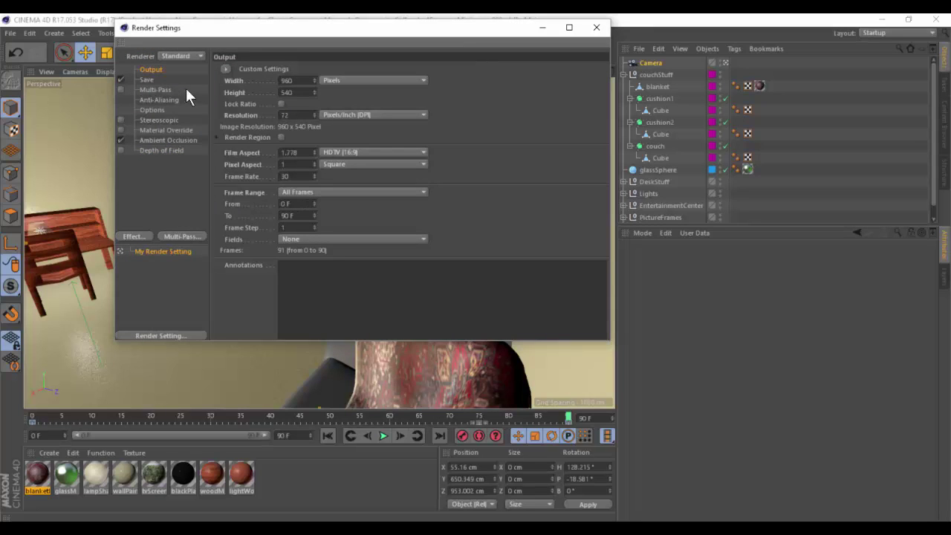
pyautogui.click(151, 80)
pyautogui.click(155, 90)
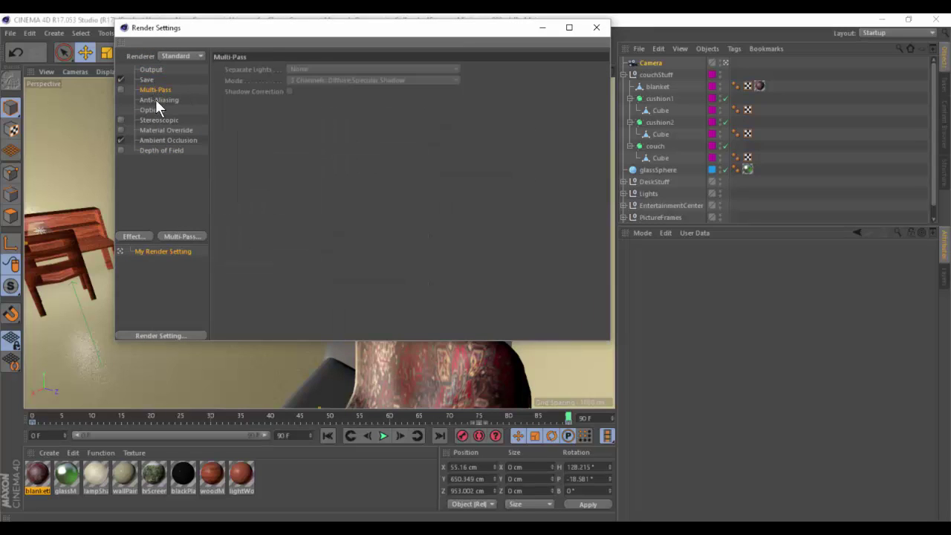
pyautogui.click(156, 99)
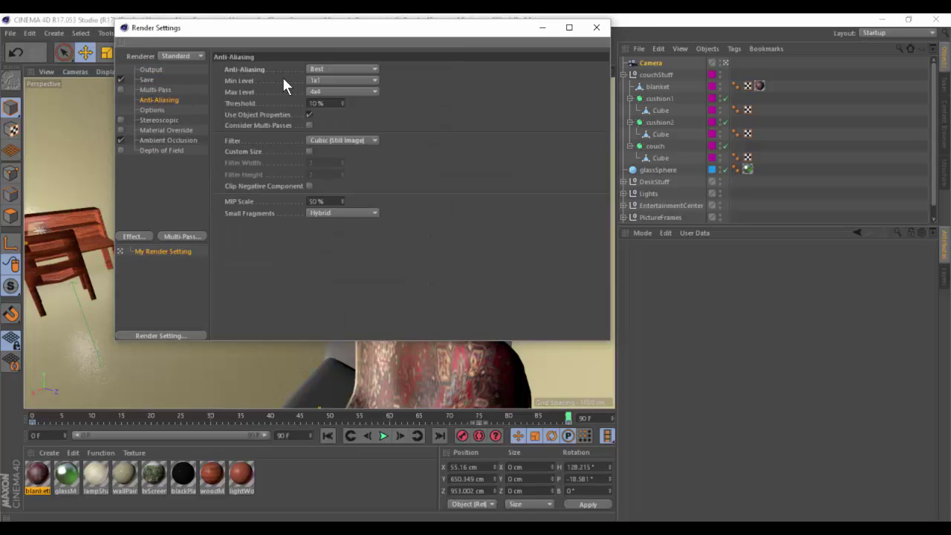
pyautogui.click(147, 79)
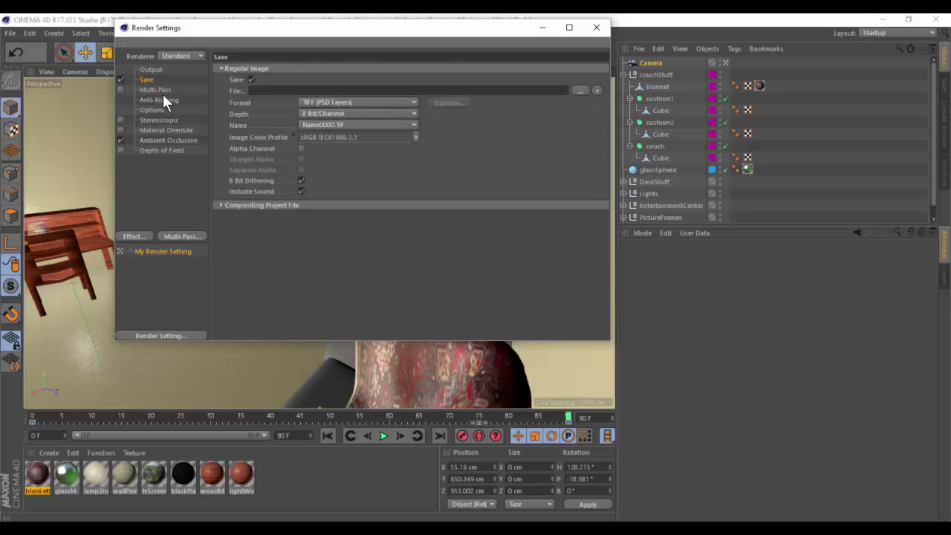
# Review the Output, Save, Options, Anti-Aliasing and Multi-Pass pages of the render settings once more
pyautogui.click(155, 70)
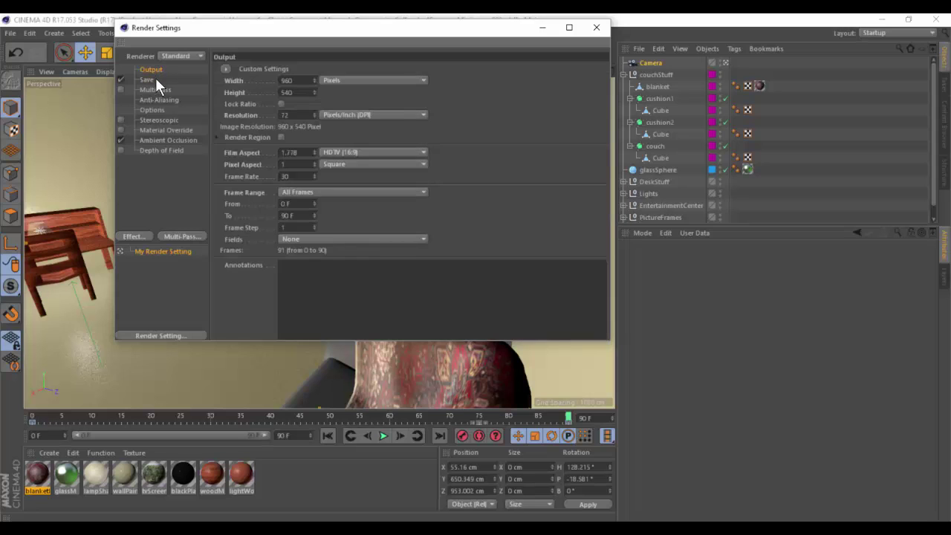
pyautogui.click(159, 79)
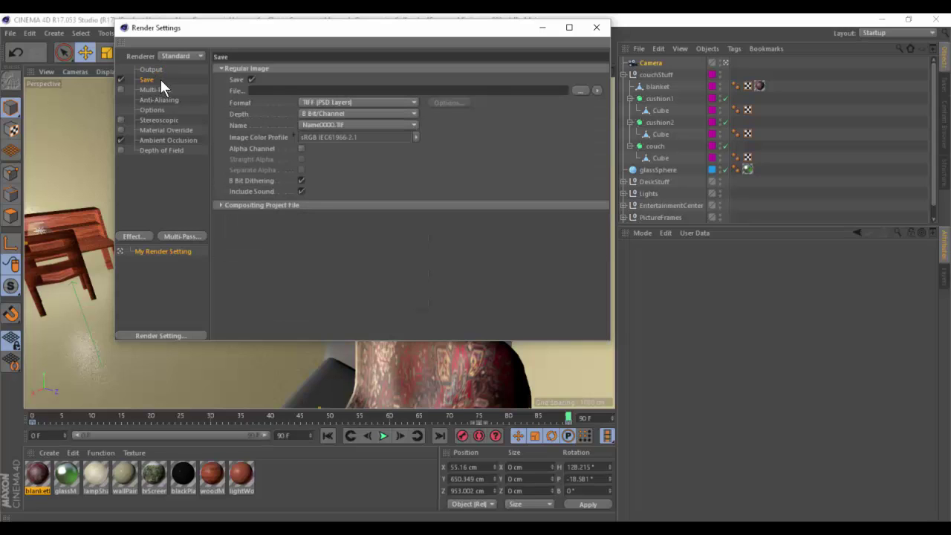
pyautogui.click(246, 70)
pyautogui.click(153, 109)
pyautogui.click(152, 100)
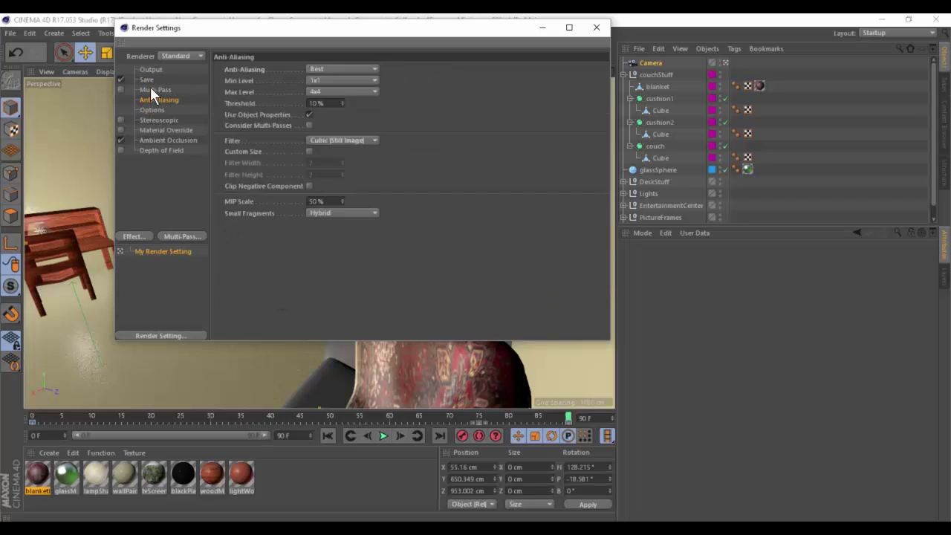
pyautogui.click(150, 88)
pyautogui.click(147, 80)
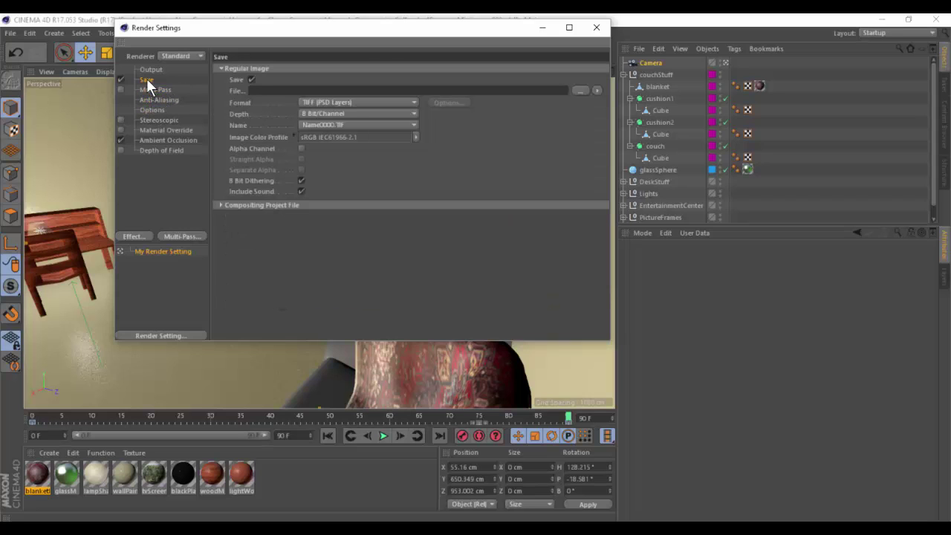
pyautogui.click(222, 68)
pyautogui.click(221, 67)
# Set the naming format of the saved render frames to Name.0000.TIF
pyautogui.click(160, 69)
pyautogui.click(157, 80)
pyautogui.click(318, 127)
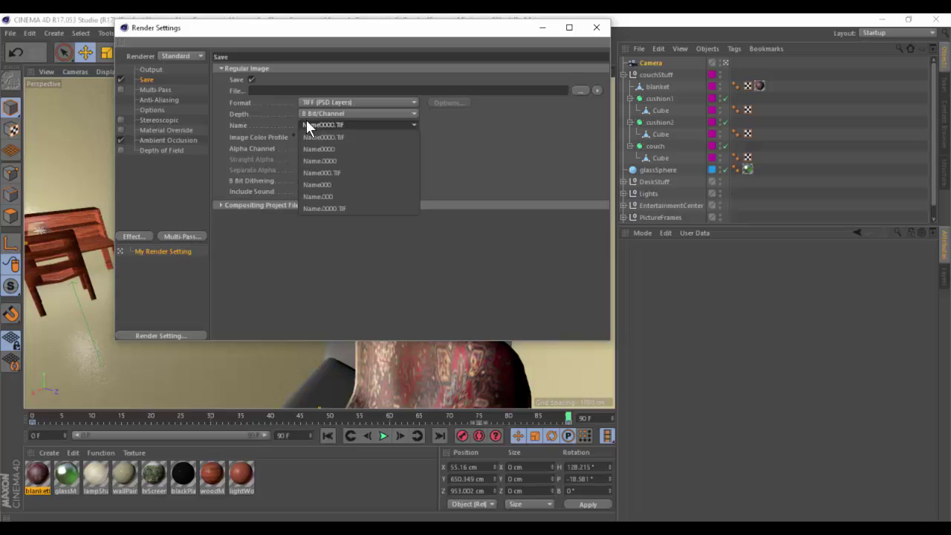
pyautogui.click(317, 208)
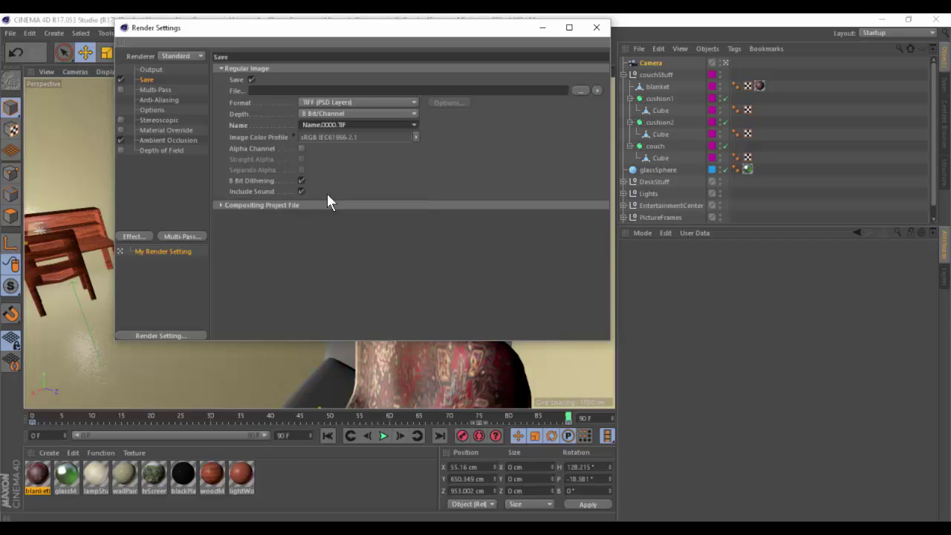
# Set the render output file to the Miniroom project's renders folder, giving it the same name as the project folder
pyautogui.click(579, 90)
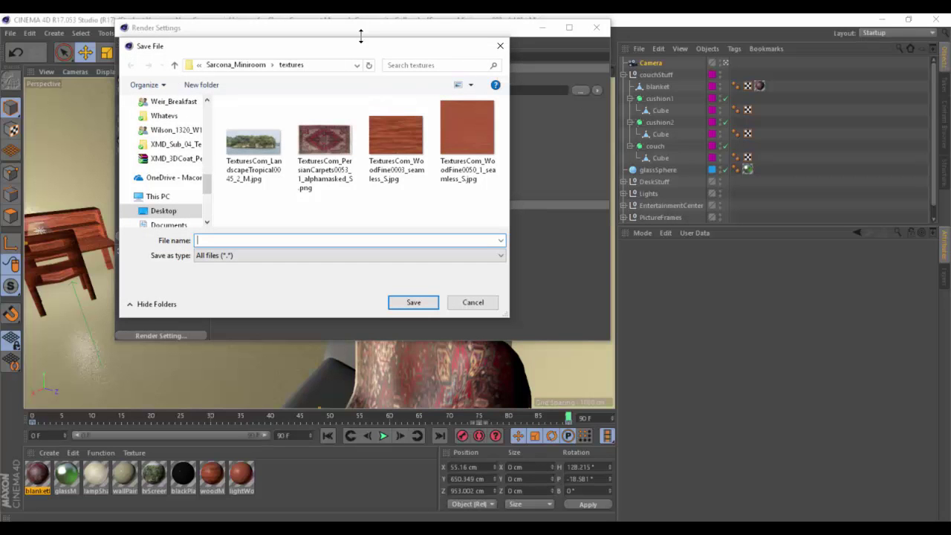
pyautogui.click(240, 66)
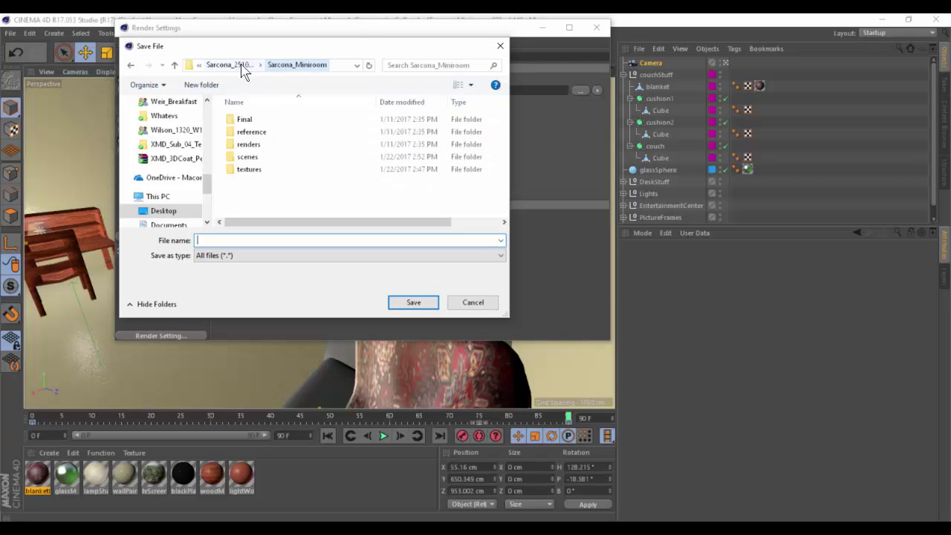
pyautogui.click(258, 145)
pyautogui.doubleClick(258, 146)
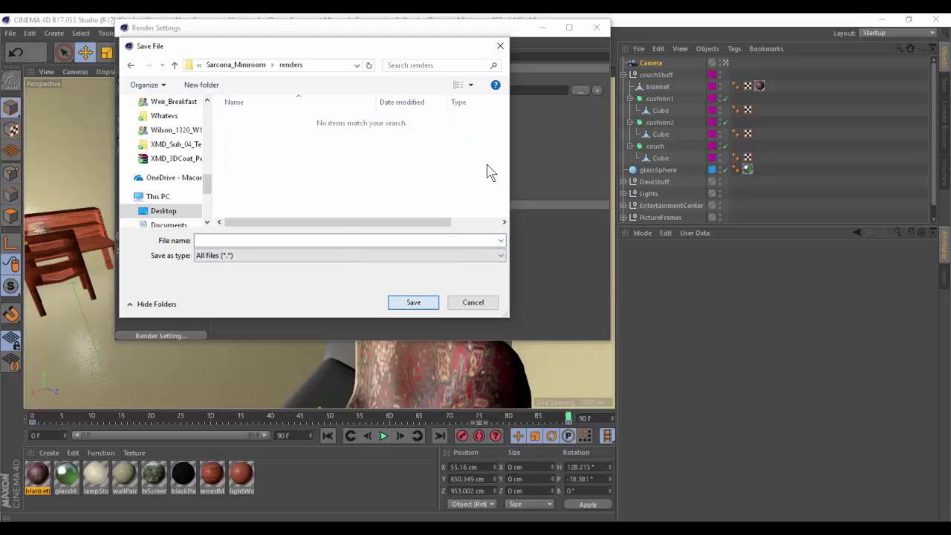
pyautogui.click(320, 240)
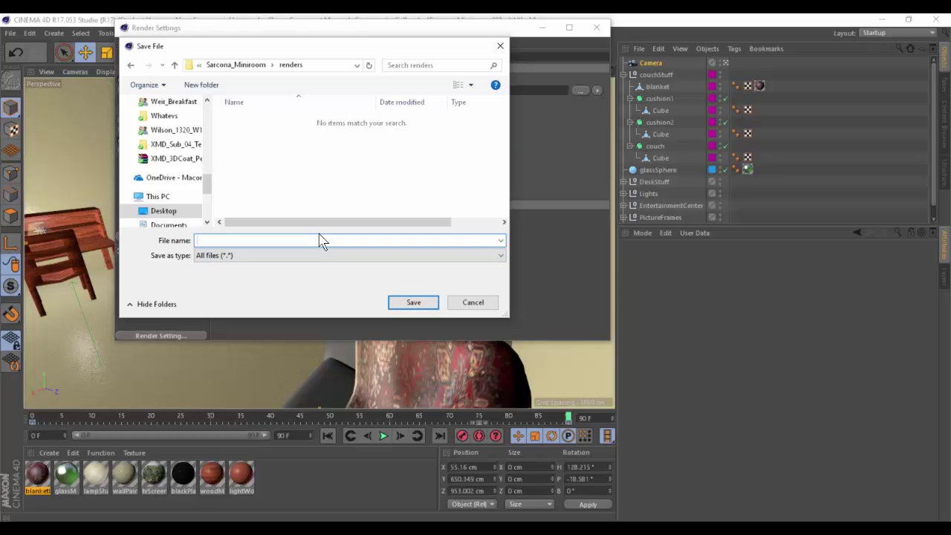
pyautogui.write('Sarcona_Miniroom')
pyautogui.press('Return')
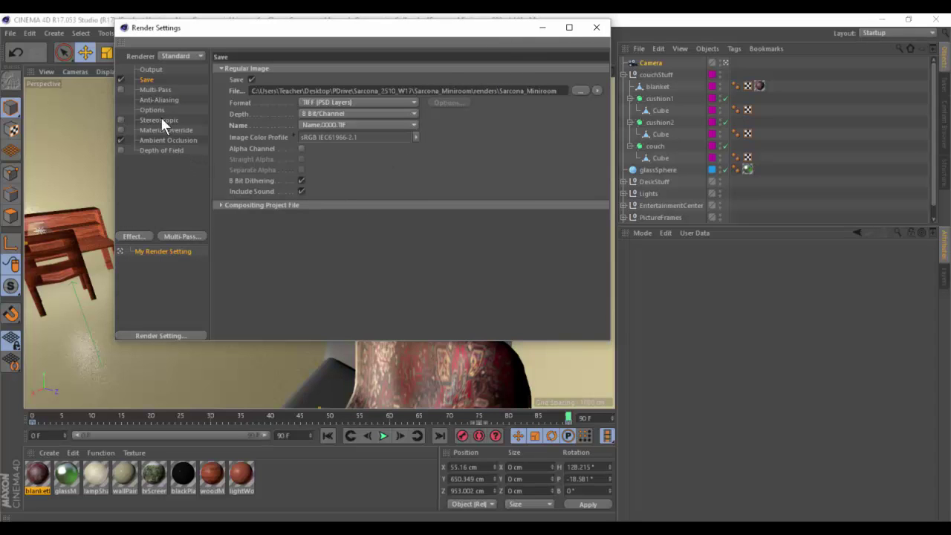
# Go through the render settings pages from Output to Ambient Occlusion for a final check
pyautogui.click(149, 69)
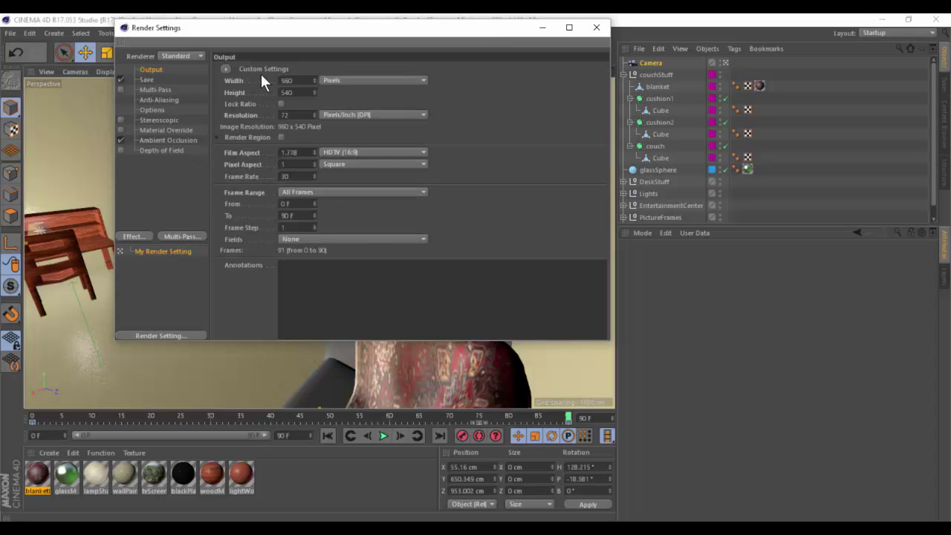
pyautogui.click(149, 80)
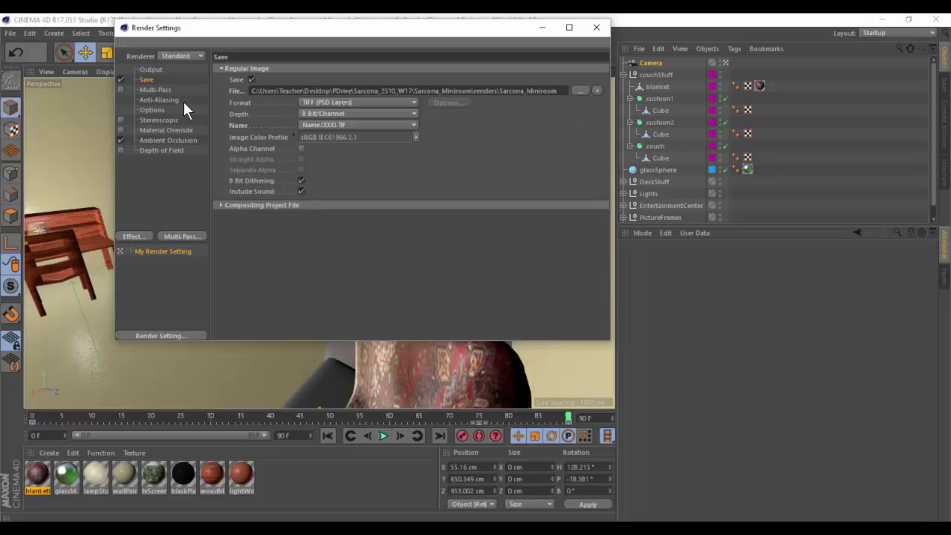
pyautogui.click(155, 90)
pyautogui.click(164, 99)
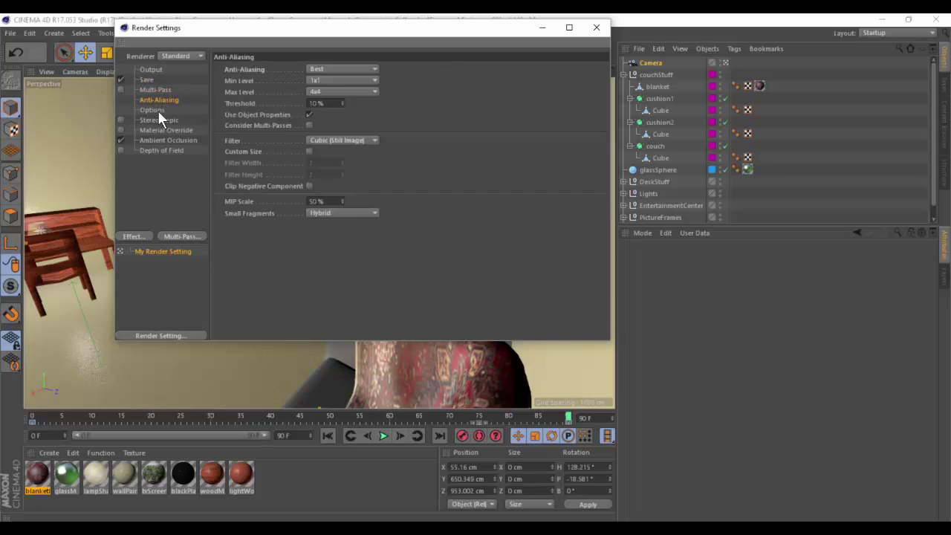
pyautogui.click(156, 110)
pyautogui.click(165, 120)
pyautogui.click(167, 131)
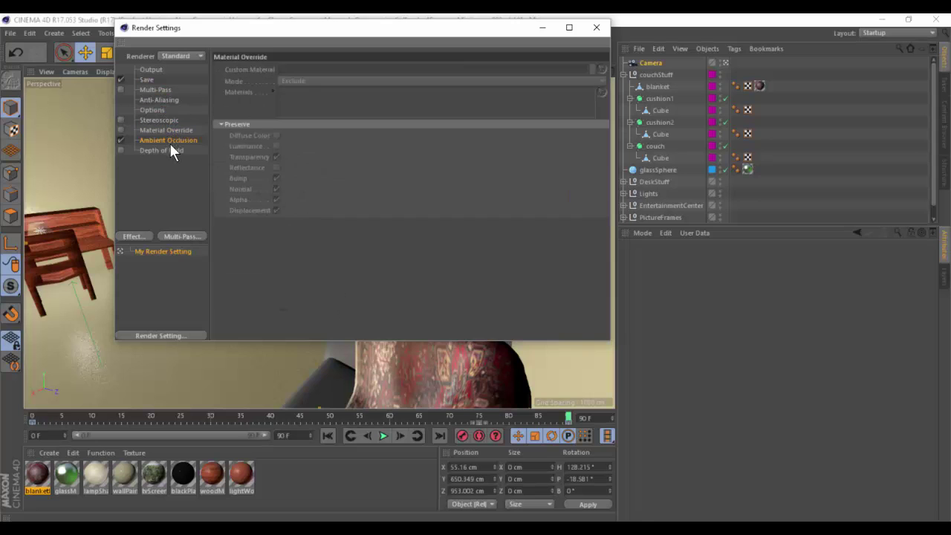
pyautogui.click(169, 141)
# Close the render settings and start rendering the camera animation to the Picture Viewer
pyautogui.click(597, 27)
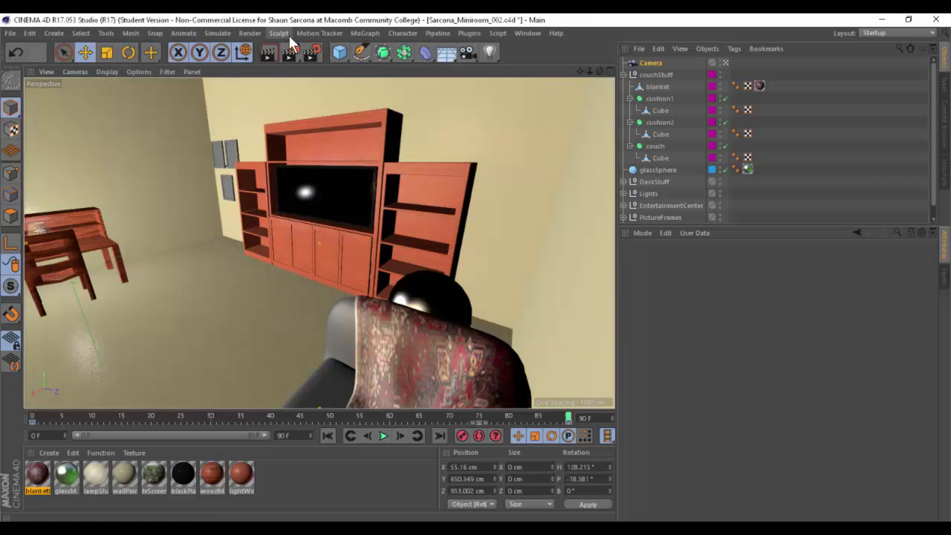
pyautogui.hotkey('shift', 'r')
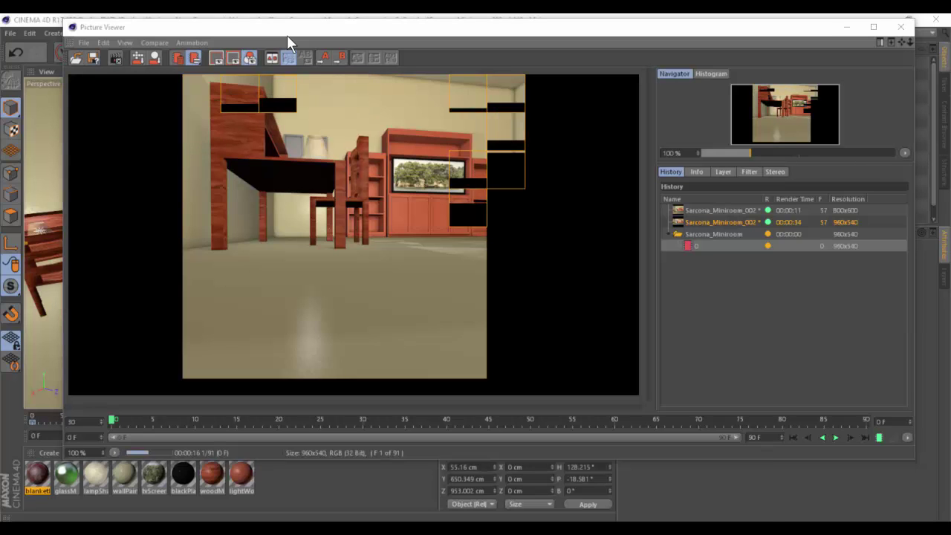
# Switch to Calculator, estimate the total render time by multiplying 34 by 90 and dividing by 60 twice, and close it
pyautogui.press('super')
pyautogui.write('cal')
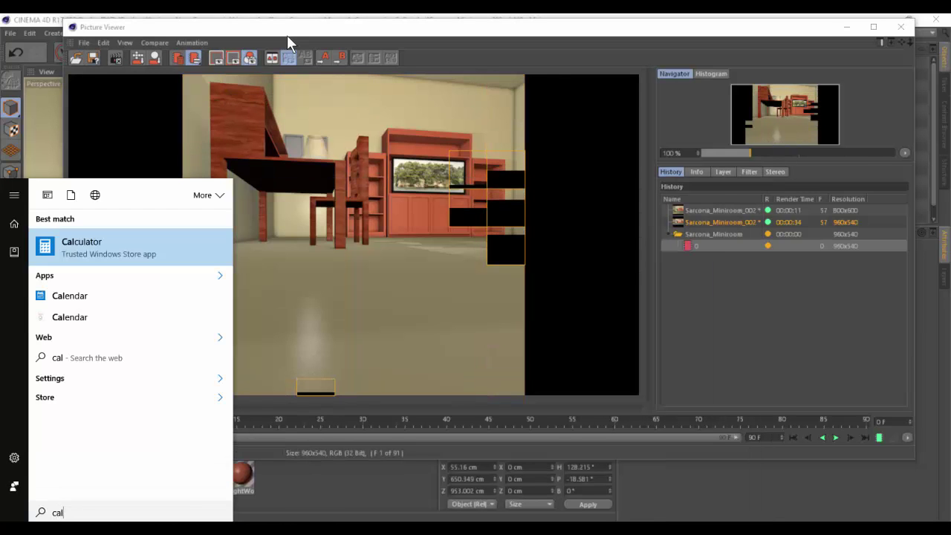
pyautogui.press('Return')
pyautogui.write('34')
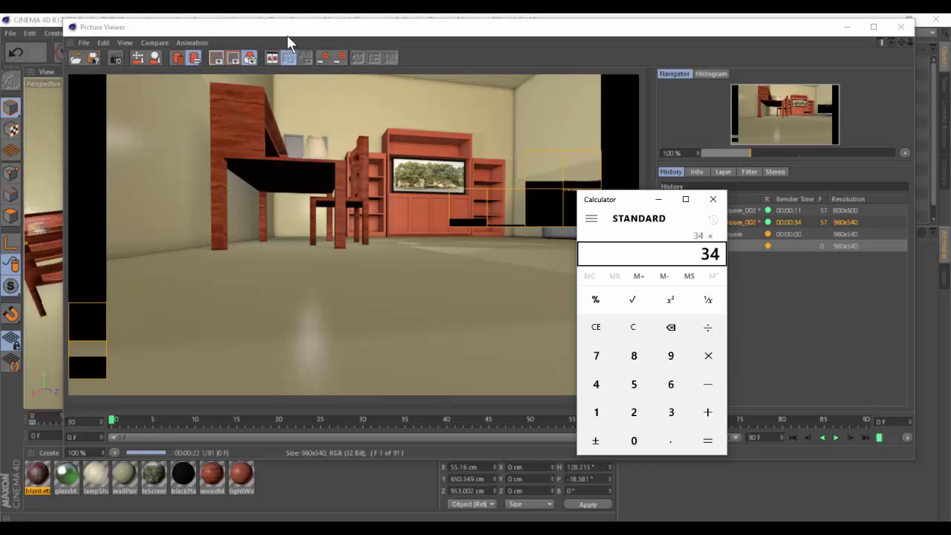
pyautogui.write('90')
pyautogui.press('Return')
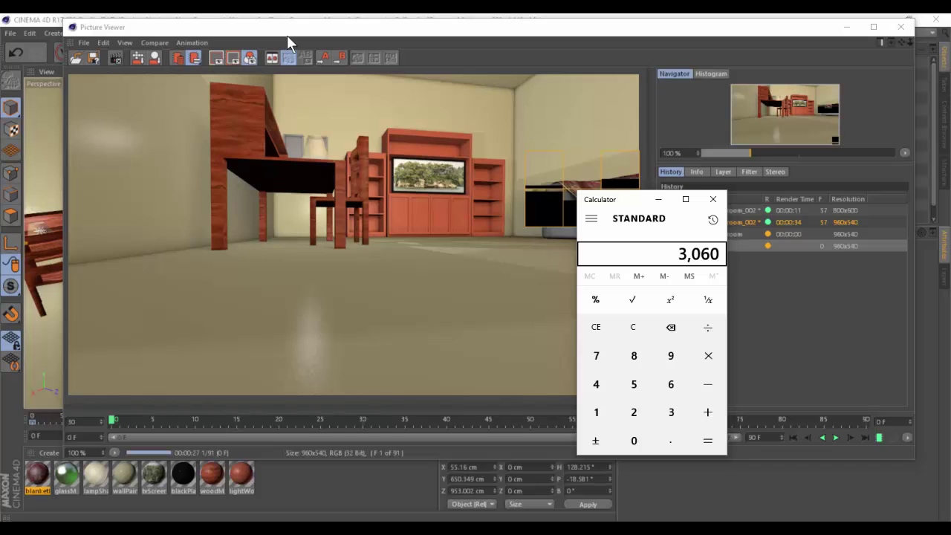
pyautogui.write('/60')
pyautogui.press('Return')
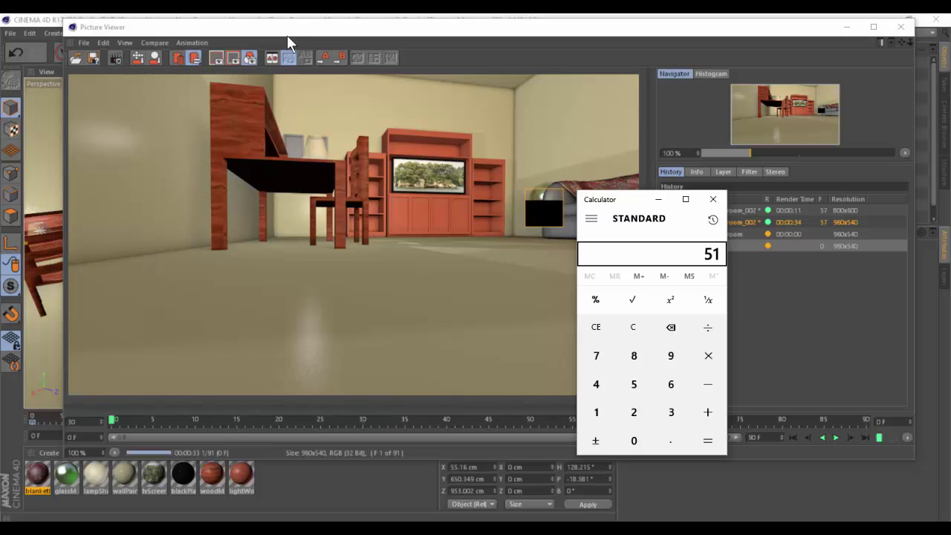
pyautogui.write('/60')
pyautogui.press('Return')
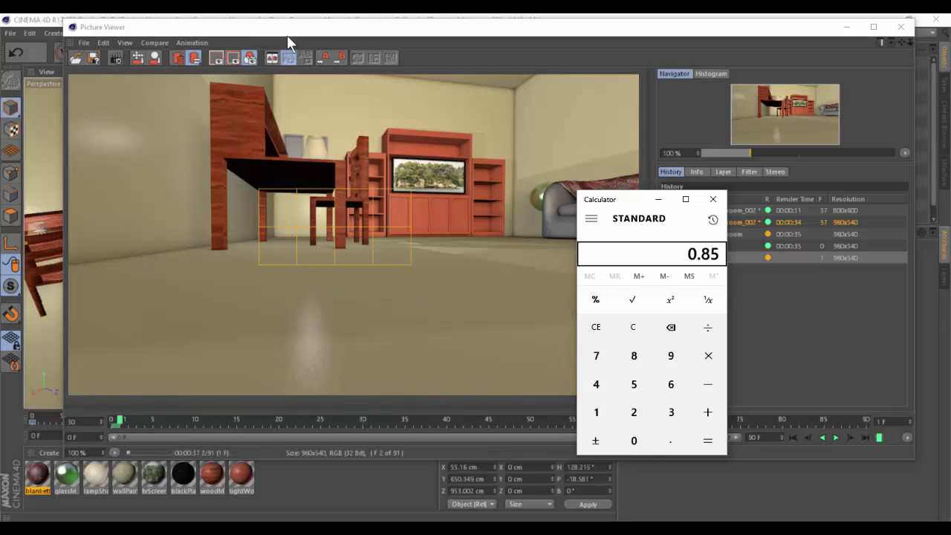
pyautogui.click(713, 199)
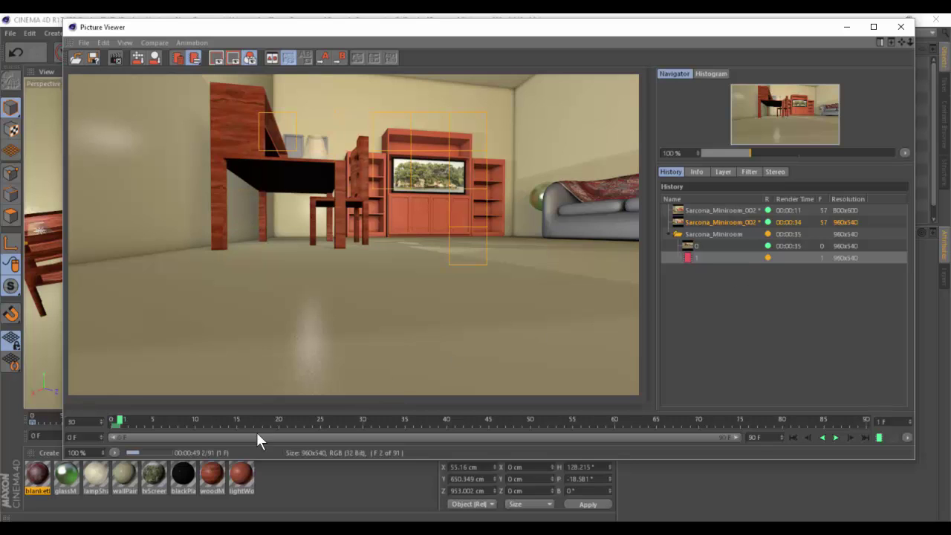
# Switch to File Explorer, open the Miniroom project's renders folder from PDrive on the Desktop, and select the rendered 0000.tif frame
pyautogui.hotkey('alt', 'Tab')
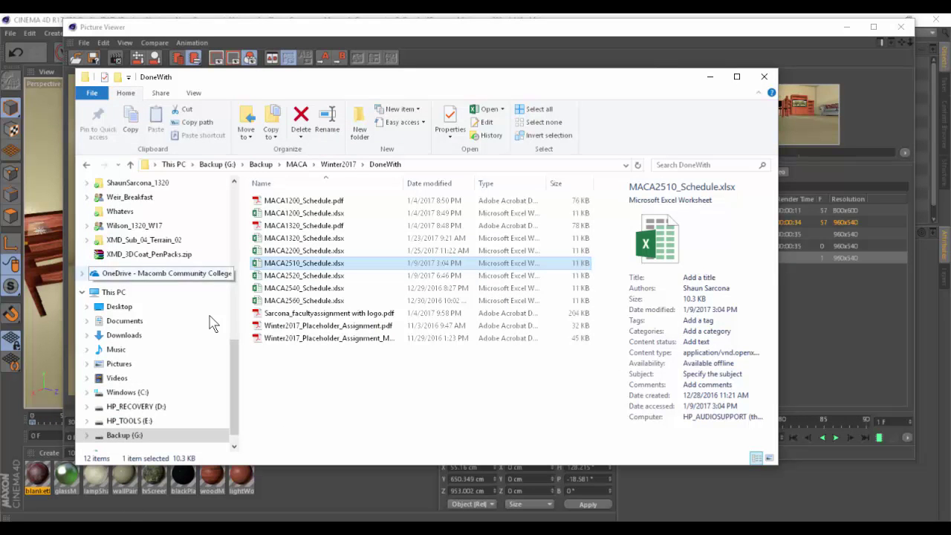
pyautogui.scroll(10, 174, 272)
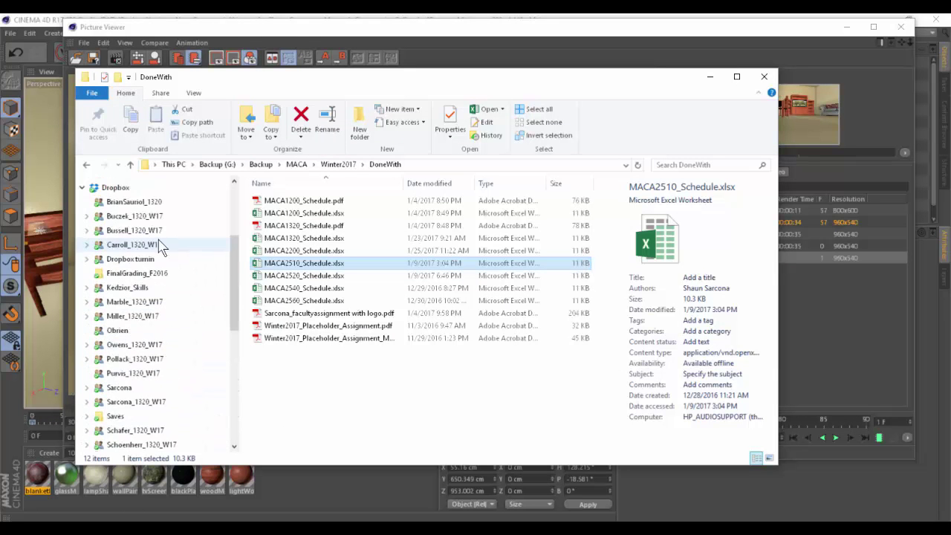
pyautogui.scroll(1, 152, 187)
pyautogui.click(152, 207)
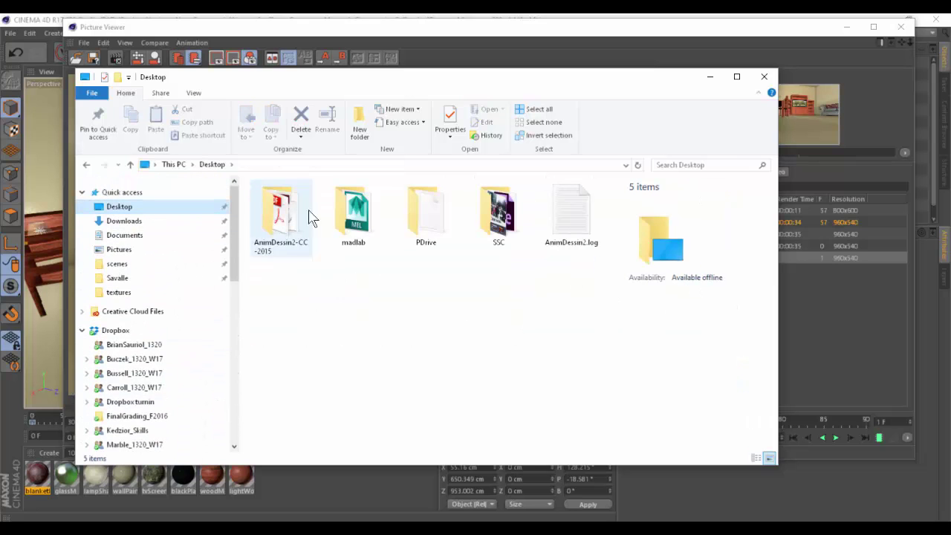
pyautogui.doubleClick(431, 212)
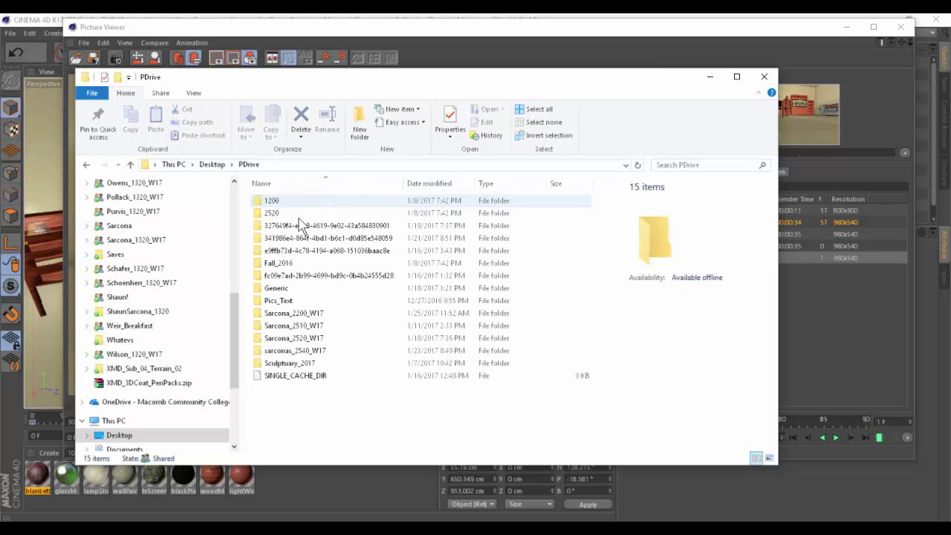
pyautogui.doubleClick(306, 325)
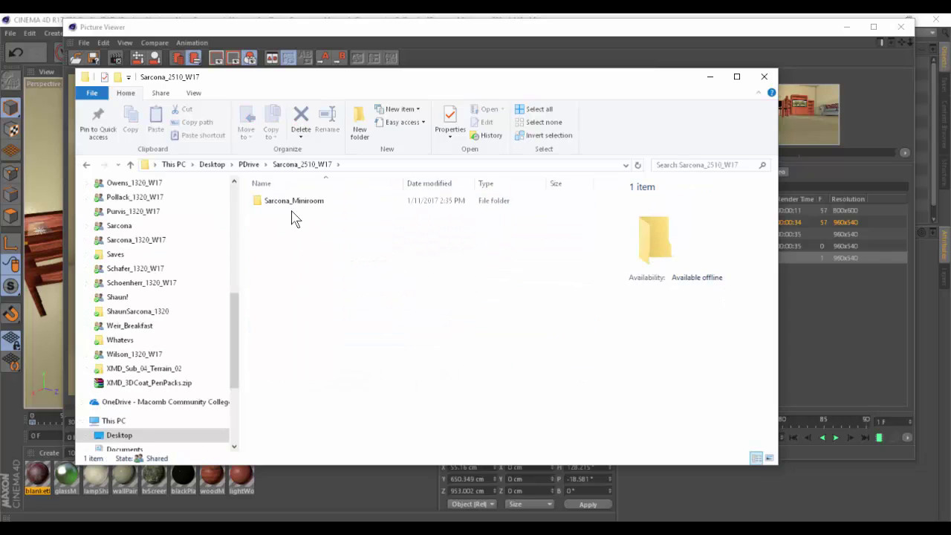
pyautogui.doubleClick(290, 202)
pyautogui.doubleClick(276, 227)
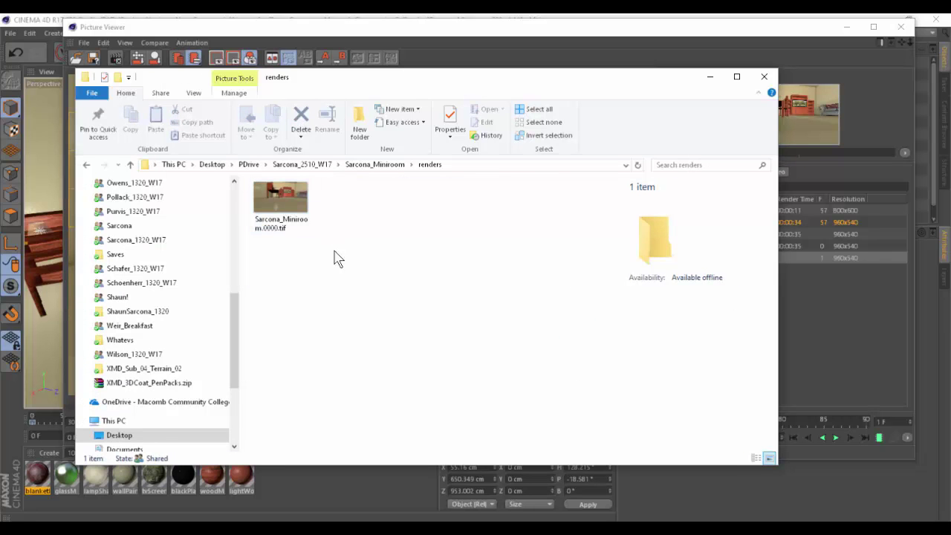
pyautogui.click(281, 213)
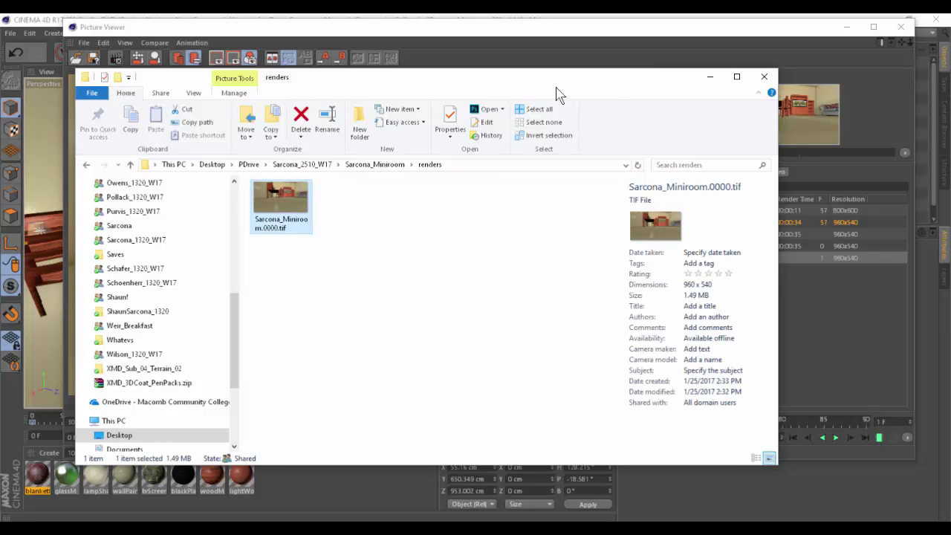
# Uncover the Picture Viewer to check the render progress, and inspect the new 0001.tif frame in the renders folder
pyautogui.moveTo(527, 85); pyautogui.dragTo(568, 413)
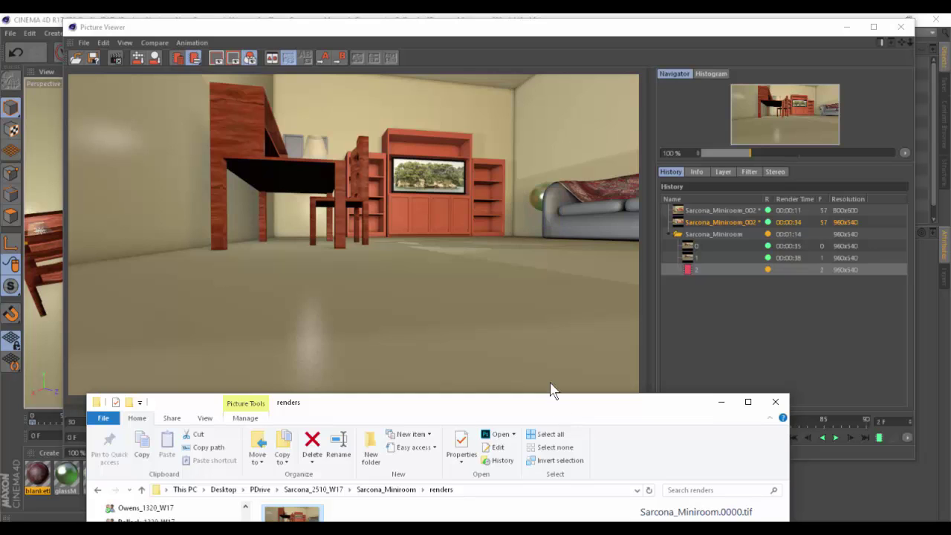
pyautogui.moveTo(557, 405); pyautogui.dragTo(535, 76)
pyautogui.click(360, 192)
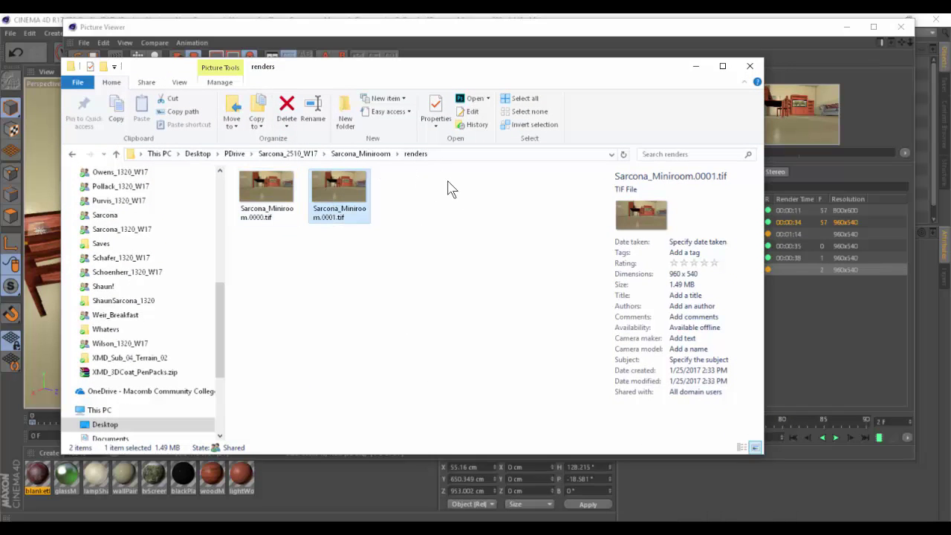
pyautogui.click(382, 323)
pyautogui.moveTo(405, 315); pyautogui.dragTo(334, 272)
# Search the installed programs for "after" and launch the best match
pyautogui.press('super')
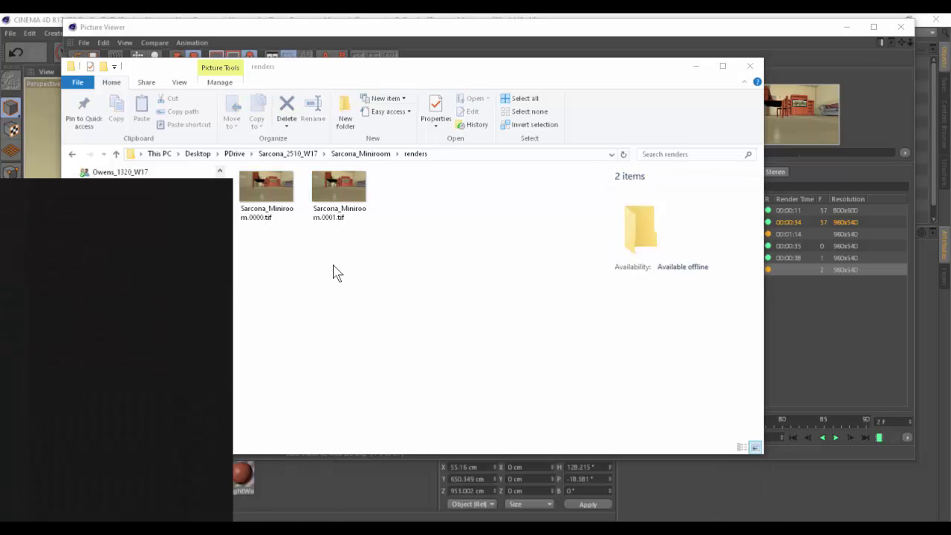
pyautogui.write('after')
pyautogui.press('Return')
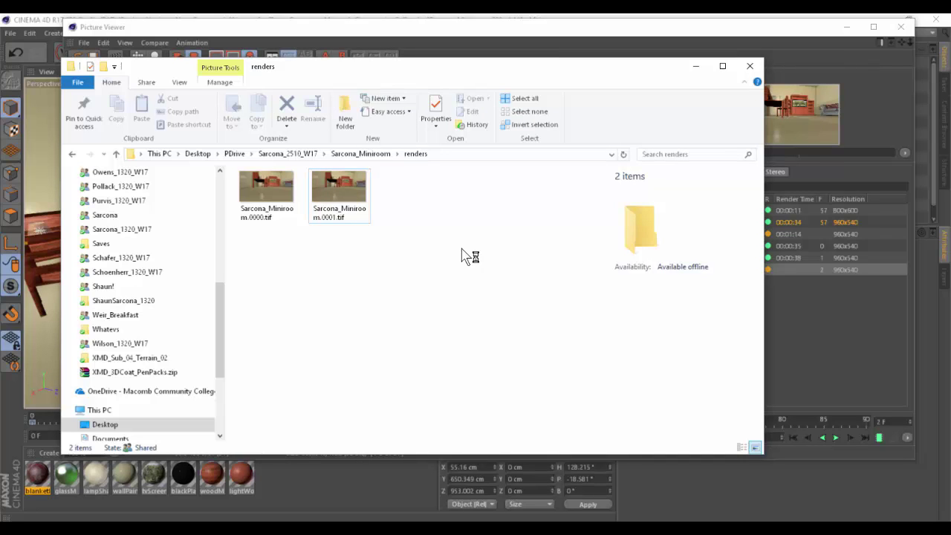
# Select both rendered TIF frames, 0000 and 0001, in the renders folder
pyautogui.moveTo(450, 261); pyautogui.dragTo(231, 167)
pyautogui.click(395, 293)
pyautogui.moveTo(486, 322); pyautogui.dragTo(221, 169)
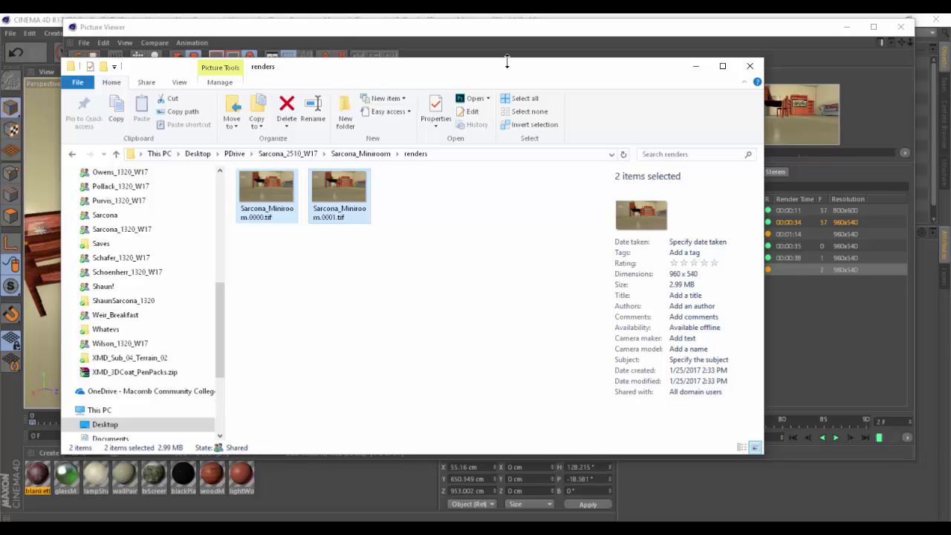
# Switch to After Effects and dismiss the startup warning about plugins that failed to load
pyautogui.hotkey('alt', 'Tab')
pyautogui.press('Tab')
pyautogui.press('Tab')
pyautogui.press('Tab')
pyautogui.press('Tab')
pyautogui.press('Tab')
pyautogui.press('Tab')
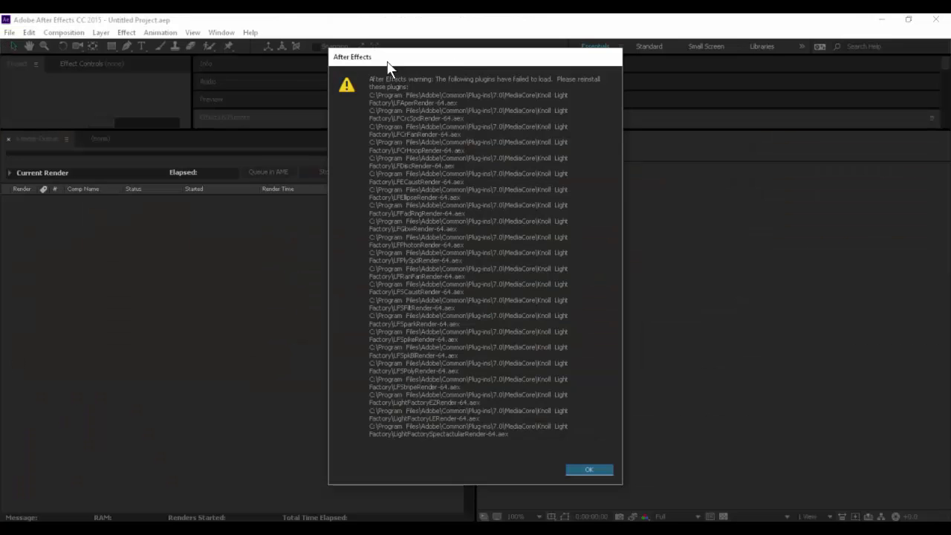
pyautogui.click(589, 470)
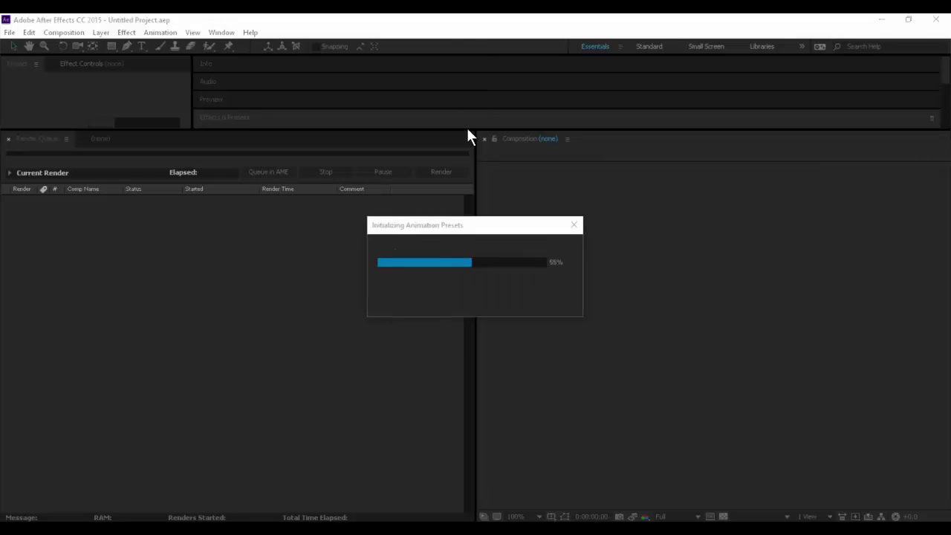
# Reset the Essentials workspace to its standard layout with the Project, Composition and Timeline panels
pyautogui.moveTo(468, 131); pyautogui.dragTo(455, 321)
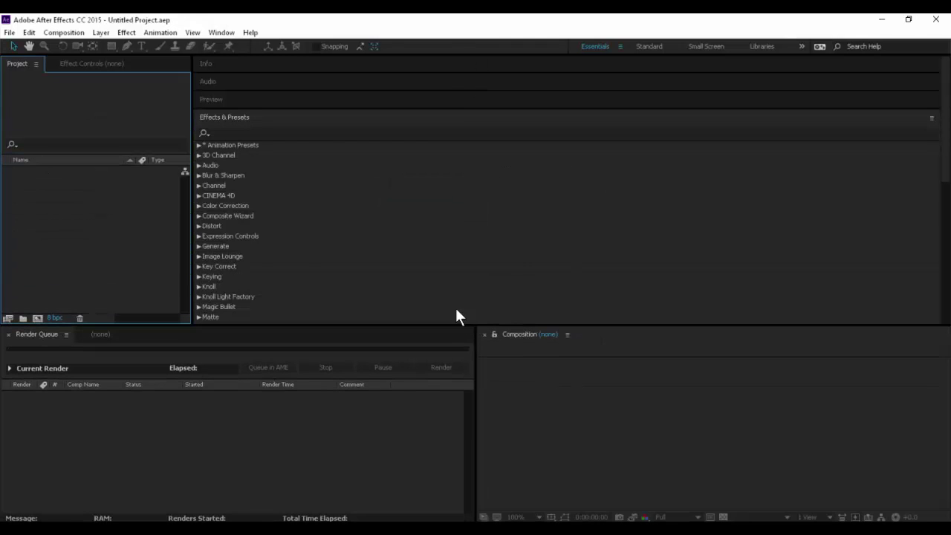
pyautogui.click(223, 36)
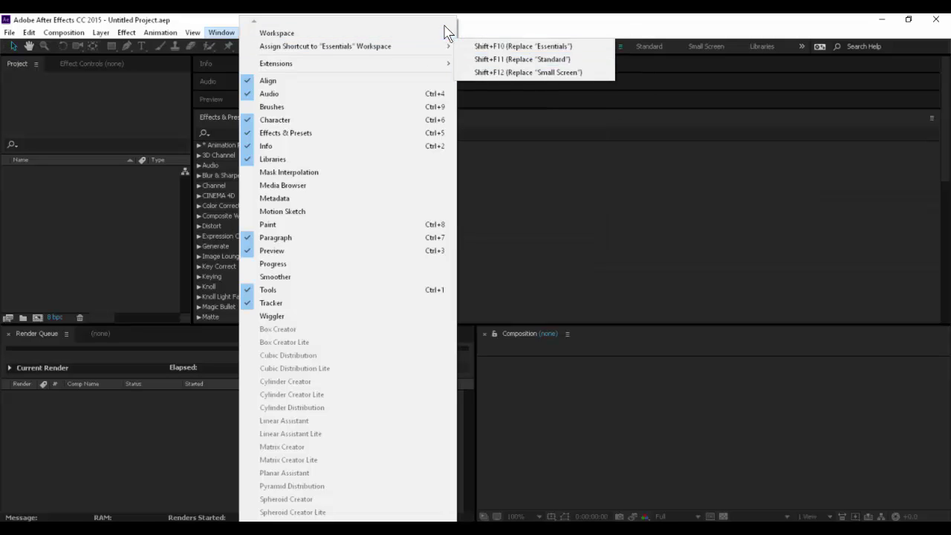
pyautogui.moveTo(451, 37)
pyautogui.click(520, 195)
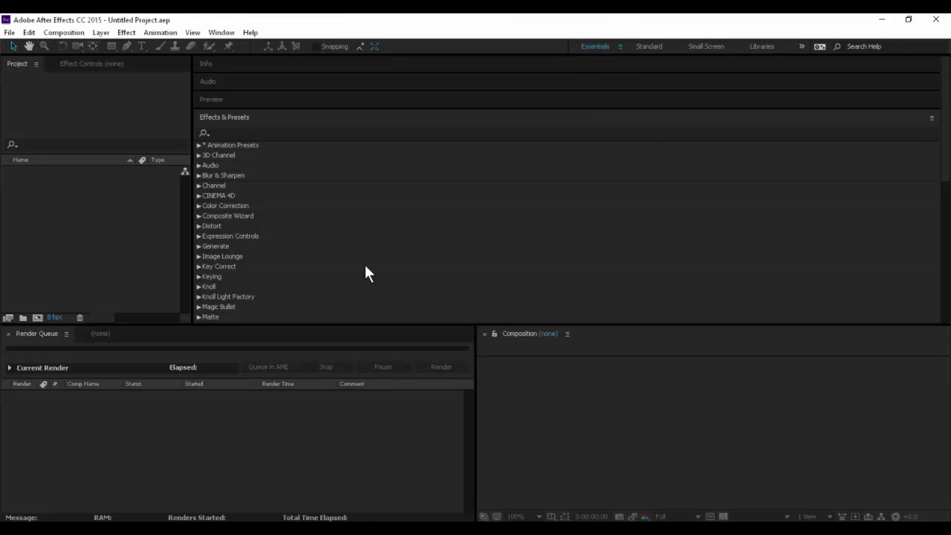
pyautogui.click(10, 32)
pyautogui.click(330, 117)
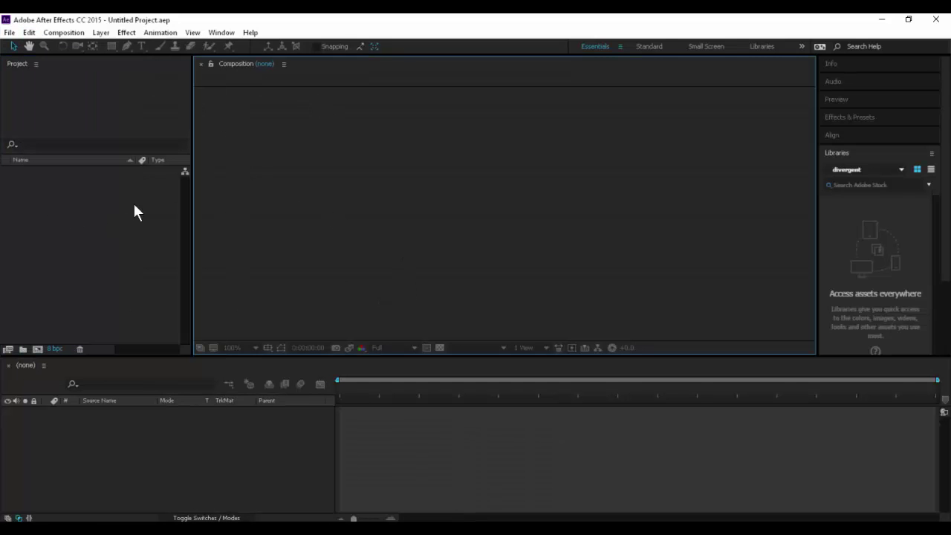
# Start a footage import and browse from the Desktop through PDrive, Fall_2016, 2510 and work to the Breakfast project's renders folder
pyautogui.doubleClick(93, 233)
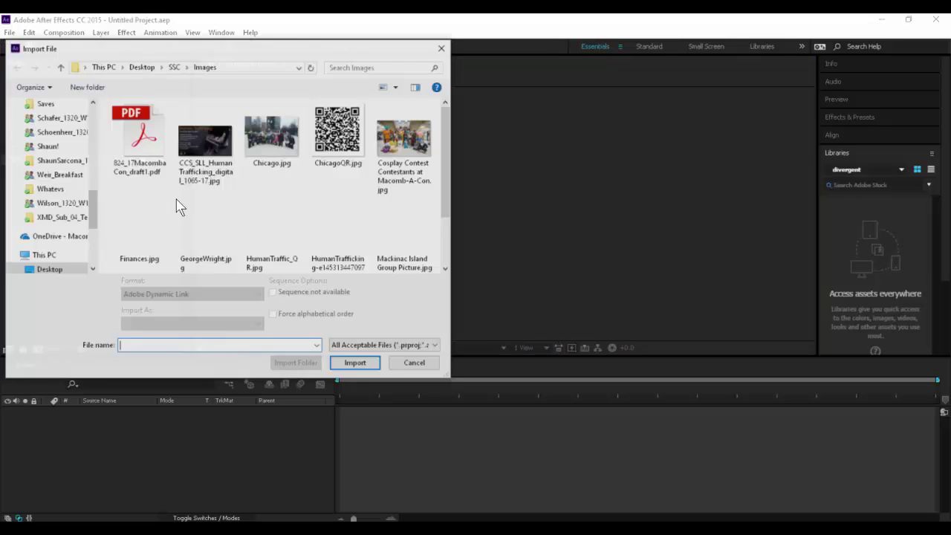
pyautogui.click(146, 69)
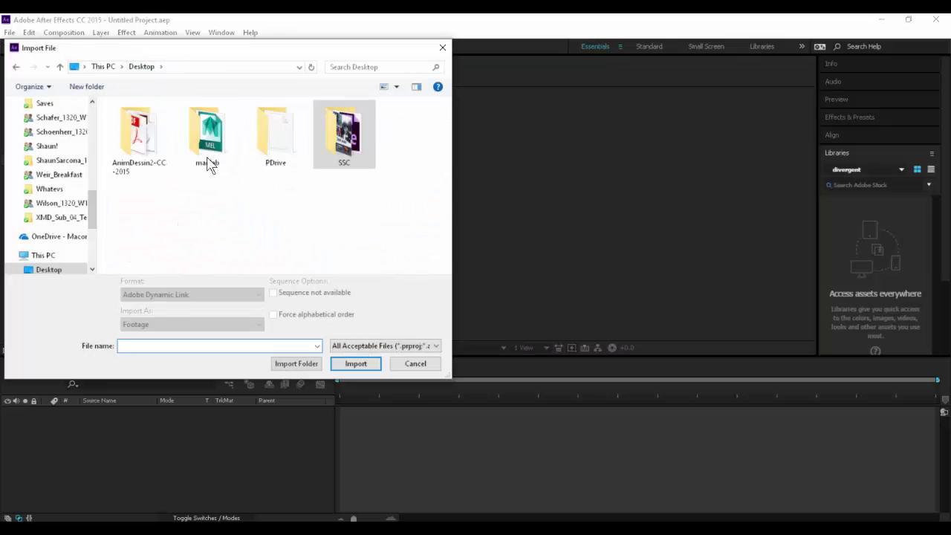
pyautogui.doubleClick(276, 136)
pyautogui.scroll(-1, 180, 206)
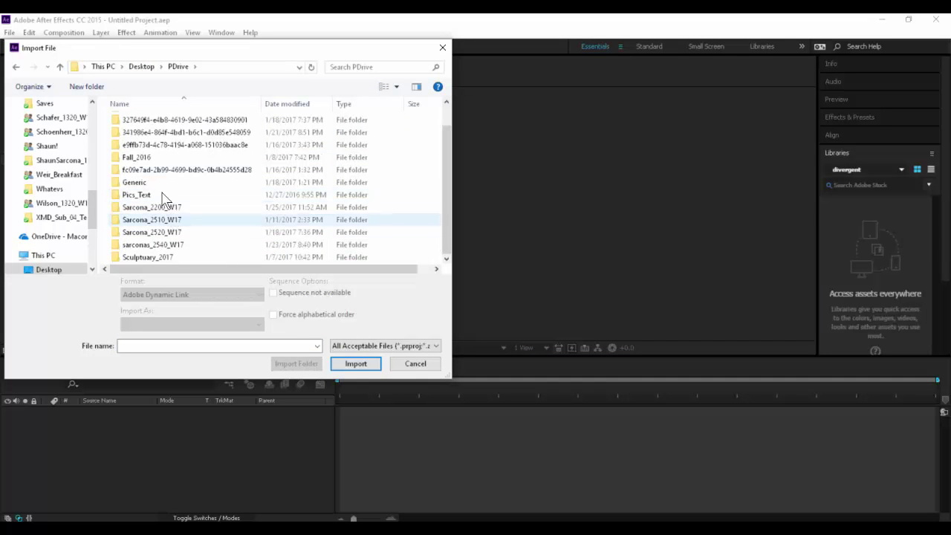
pyautogui.doubleClick(146, 157)
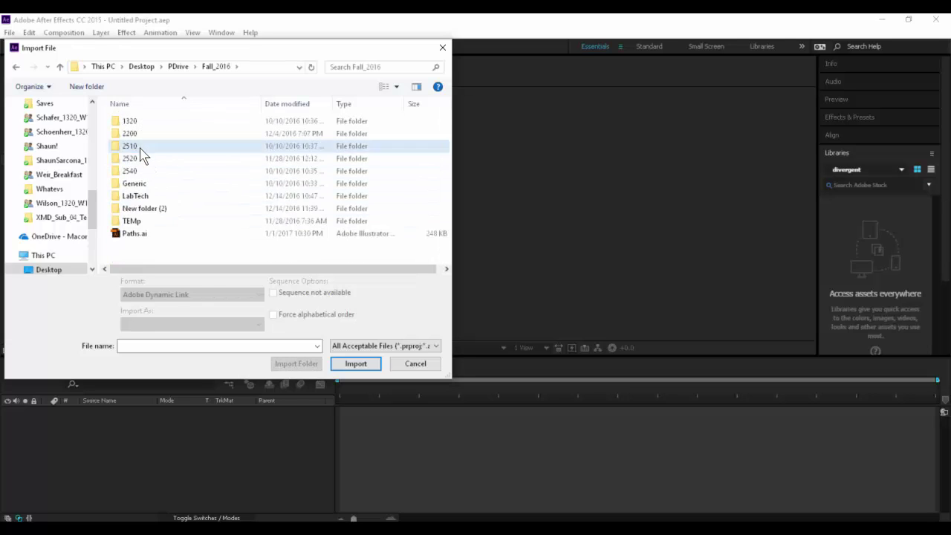
pyautogui.doubleClick(141, 146)
pyautogui.doubleClick(132, 121)
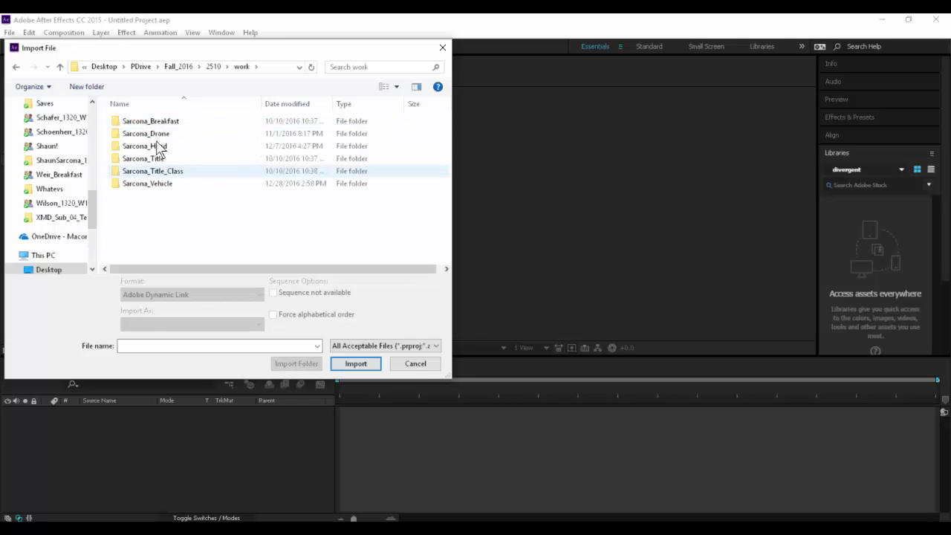
pyautogui.doubleClick(147, 122)
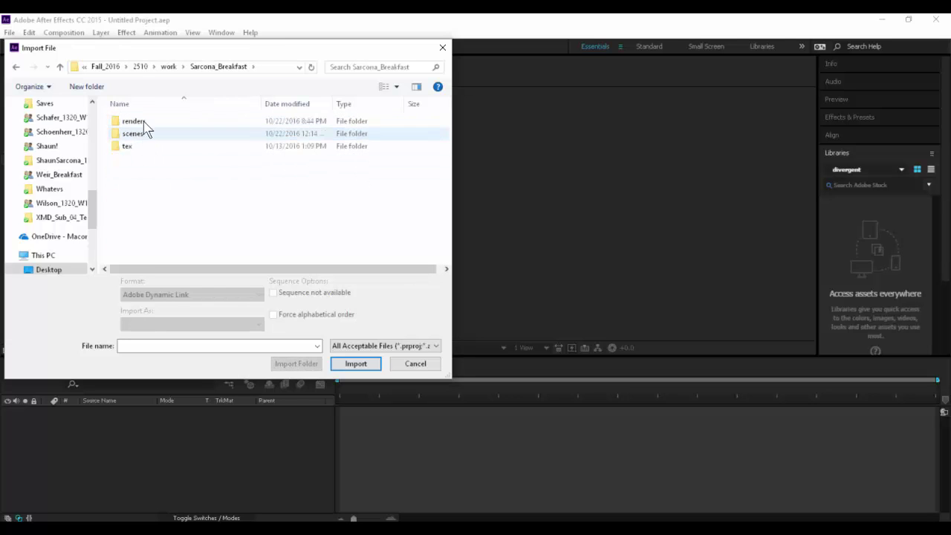
pyautogui.click(145, 122)
pyautogui.doubleClick(144, 122)
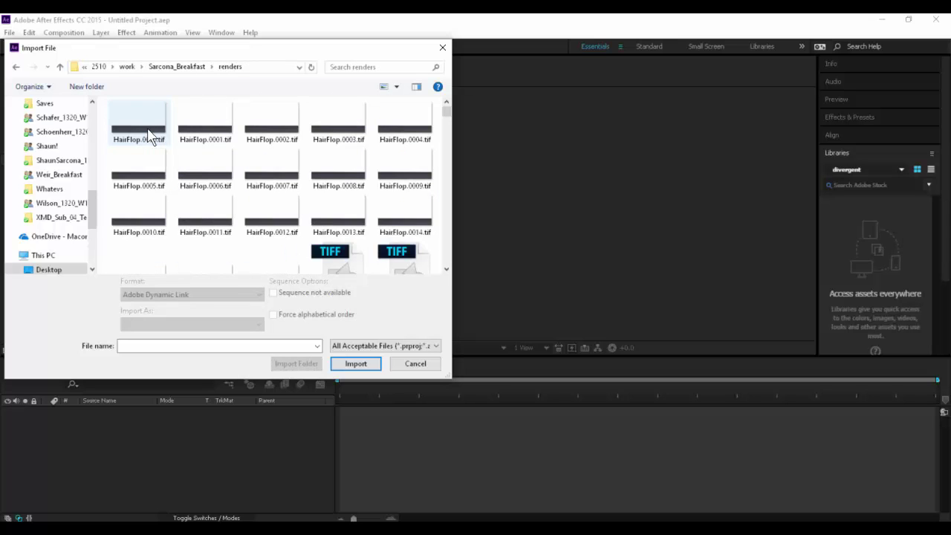
# Import the HairFlop.[0000-0090].tif sequence with its alpha ignored, close the Start window, and create a composition from the sequence
pyautogui.click(143, 128)
pyautogui.doubleClick(143, 128)
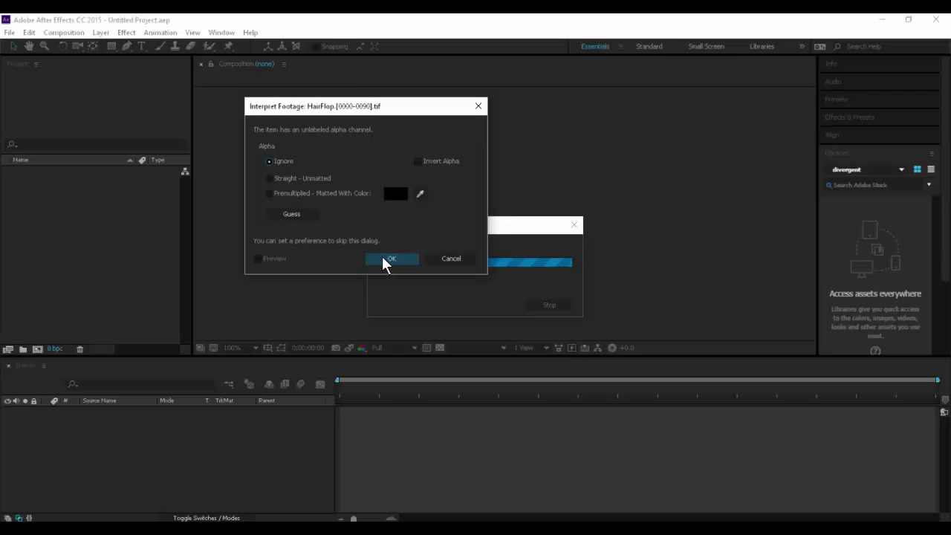
pyautogui.click(382, 260)
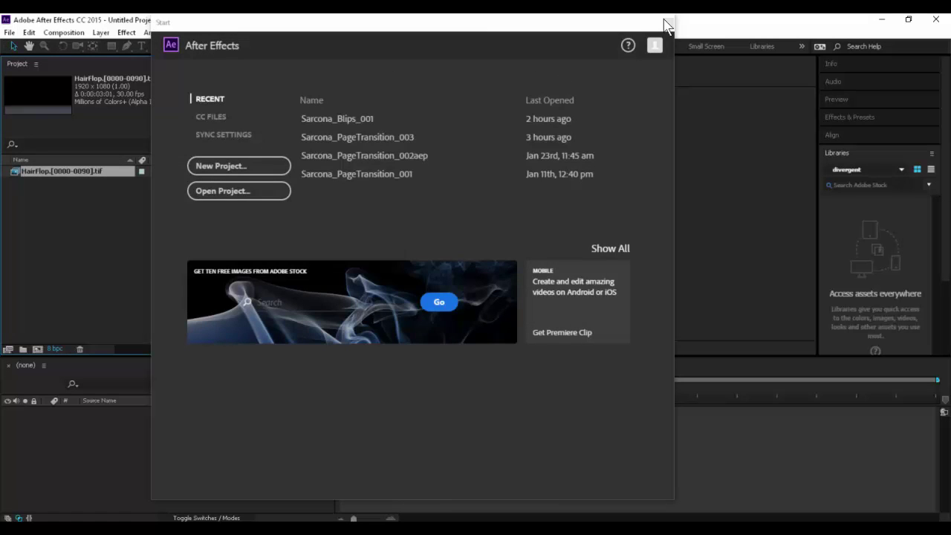
pyautogui.click(666, 23)
pyautogui.moveTo(40, 168); pyautogui.dragTo(39, 347)
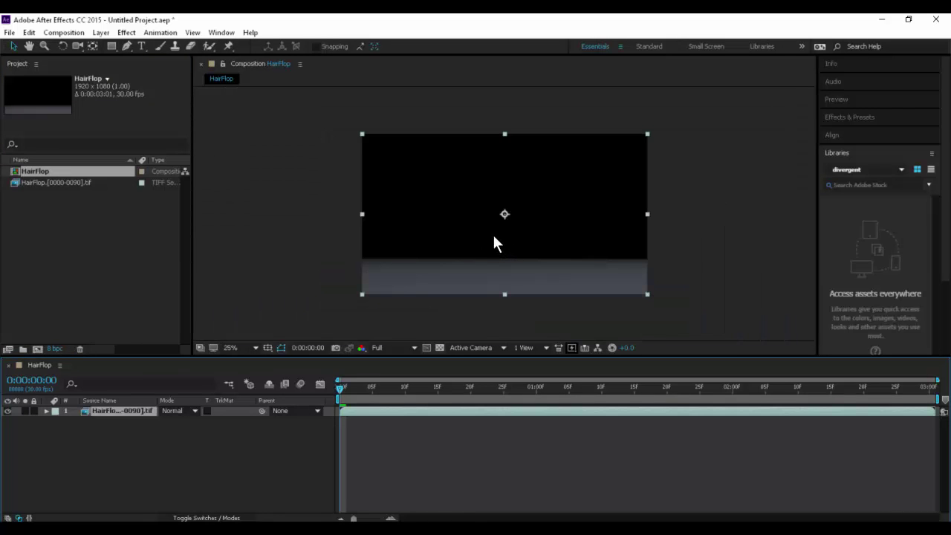
# Preview the HairFlop composition by playing it back and scrubbing through the timeline to the last frame
pyautogui.press('space')
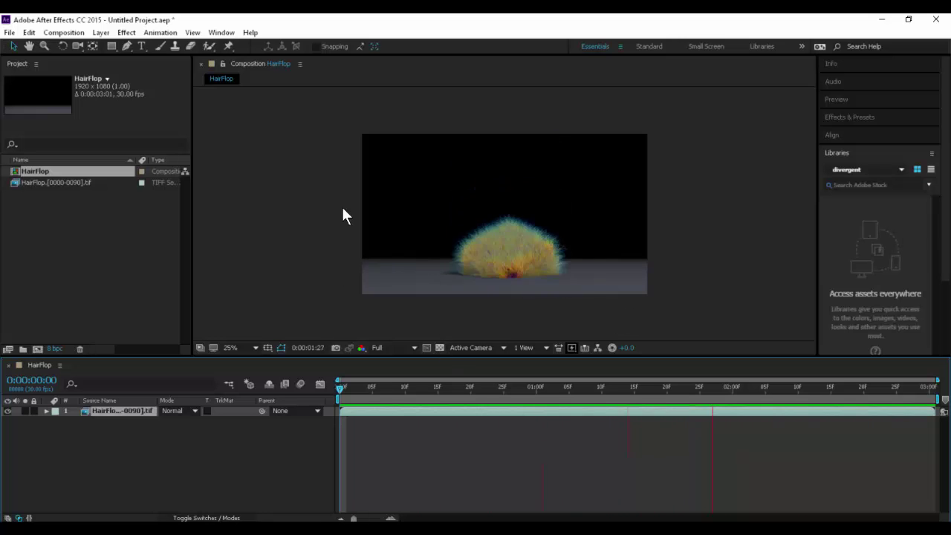
pyautogui.press('space')
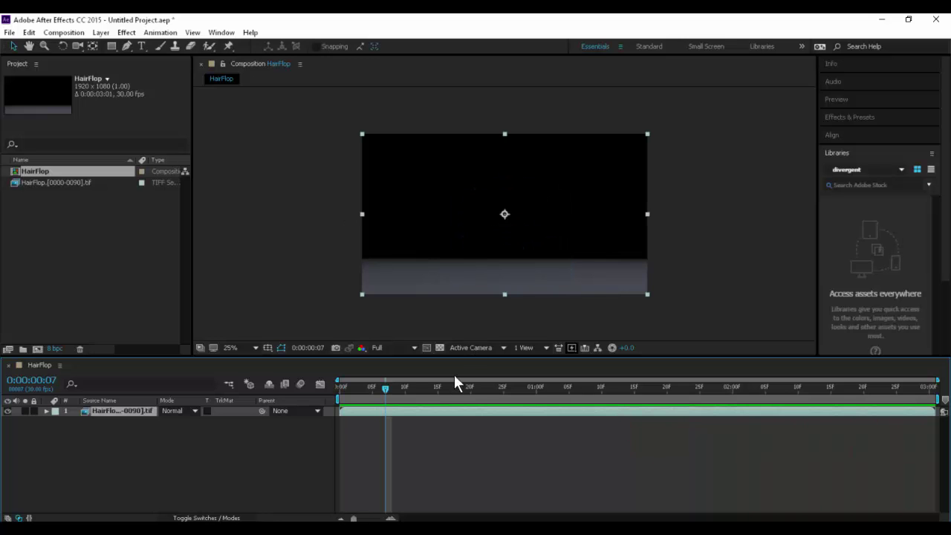
pyautogui.moveTo(454, 375); pyautogui.dragTo(938, 439)
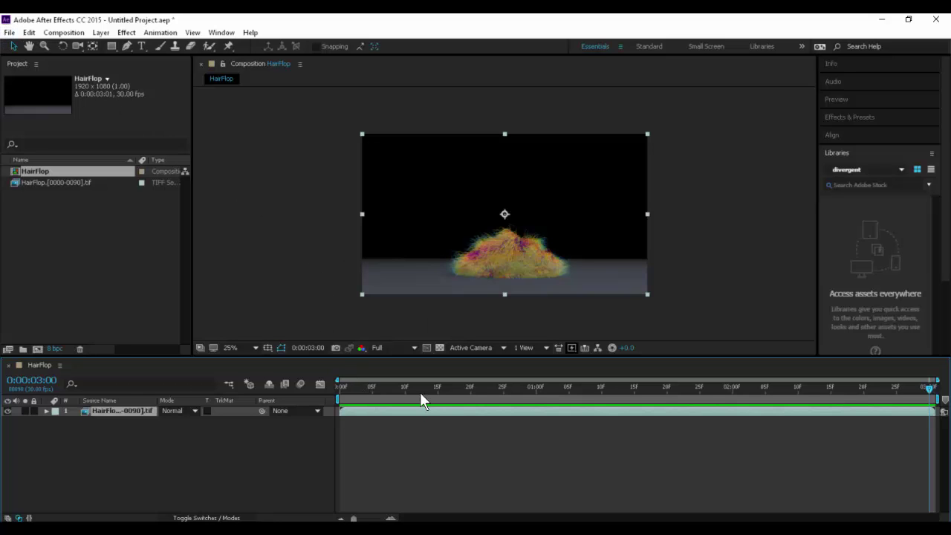
pyautogui.press('space')
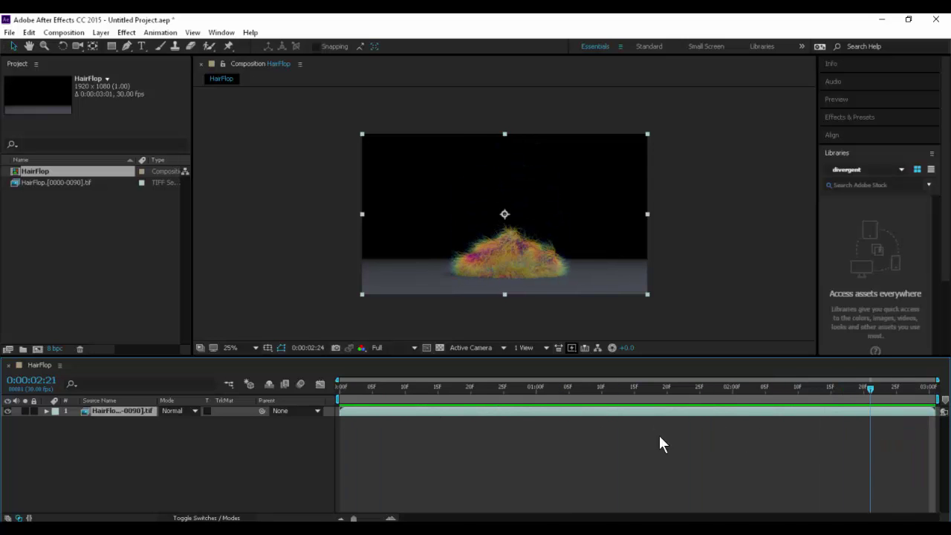
# Export the HairFlop composition to the Render Queue and enlarge the queue area
pyautogui.click(10, 32)
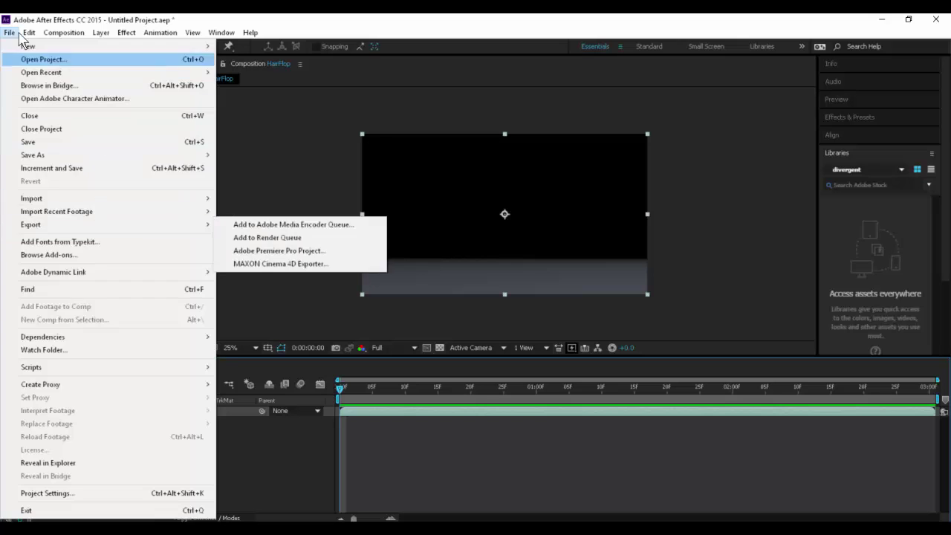
pyautogui.moveTo(117, 226)
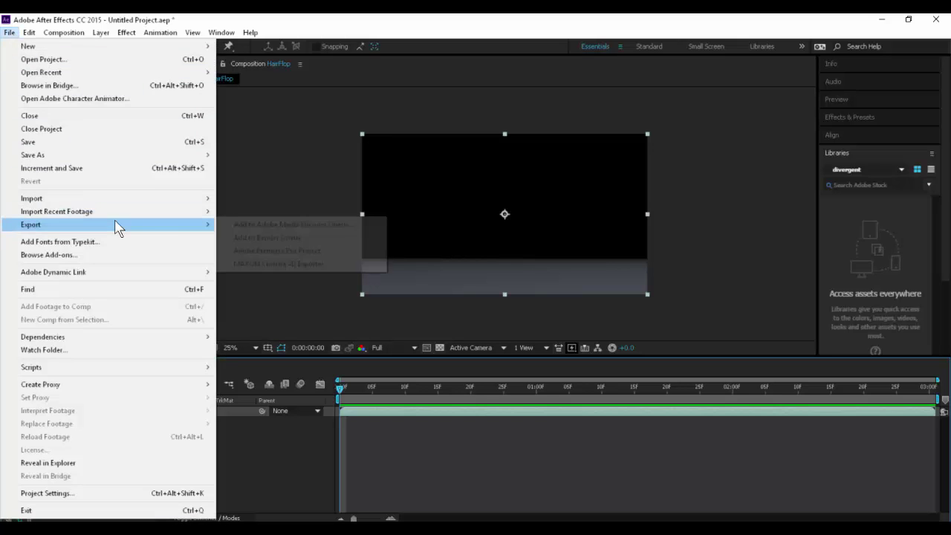
pyautogui.click(299, 238)
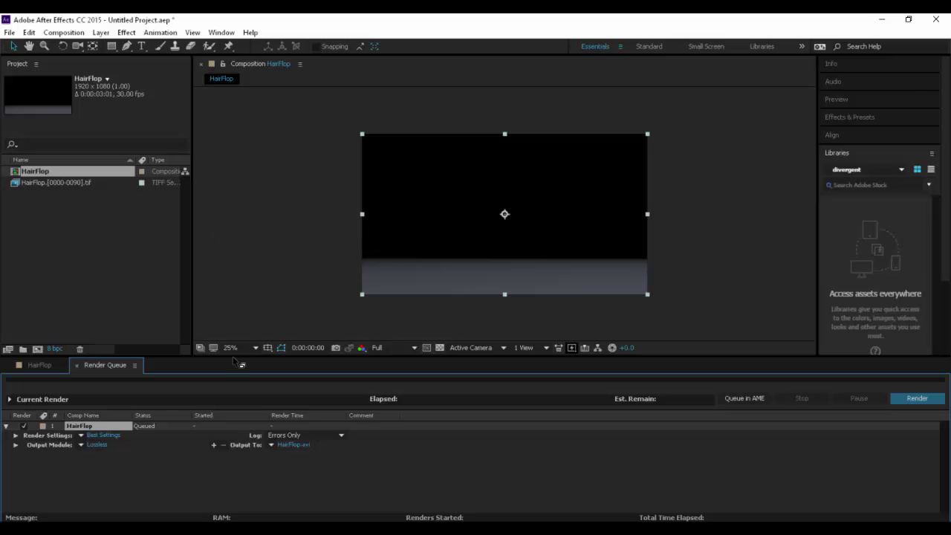
pyautogui.moveTo(235, 356); pyautogui.dragTo(167, 147)
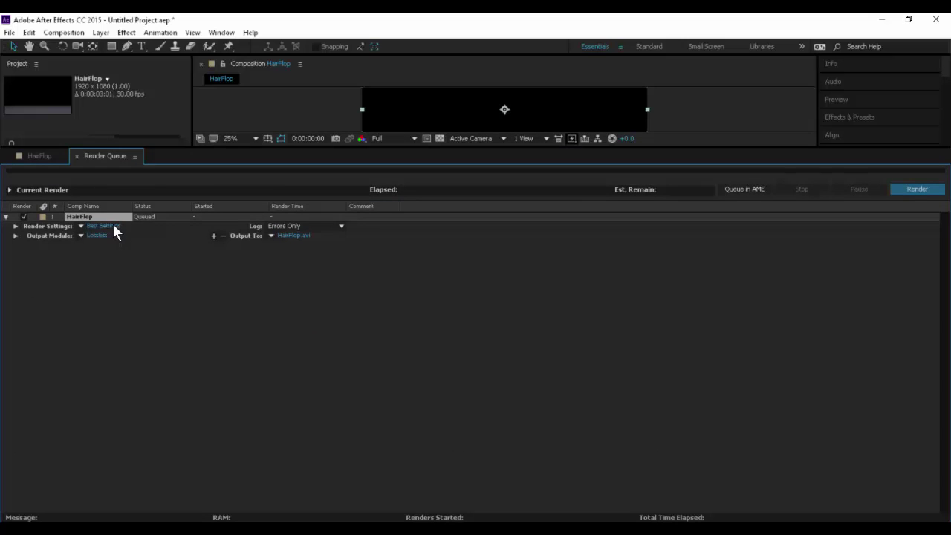
# Set the queued HairFlop item's output module to QuickTime format with the H.264 video codec
pyautogui.click(97, 235)
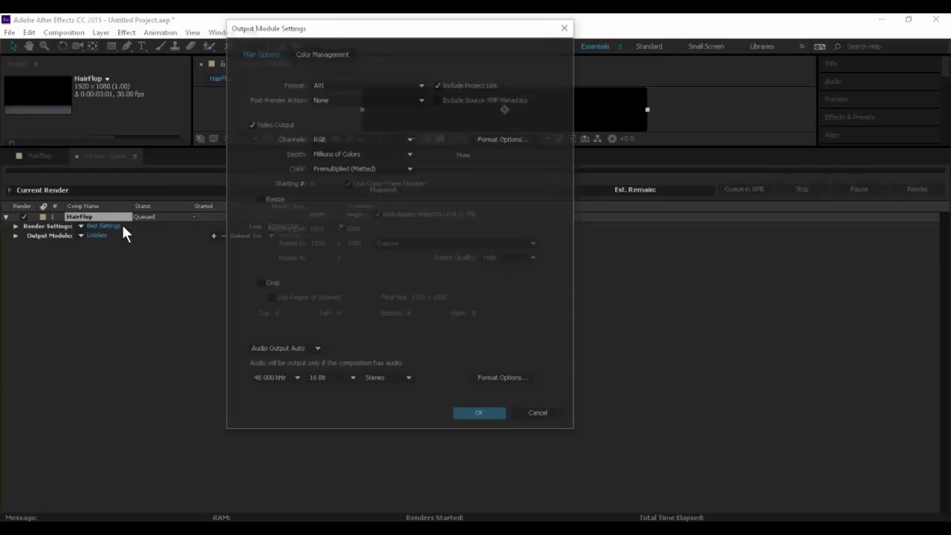
pyautogui.click(333, 83)
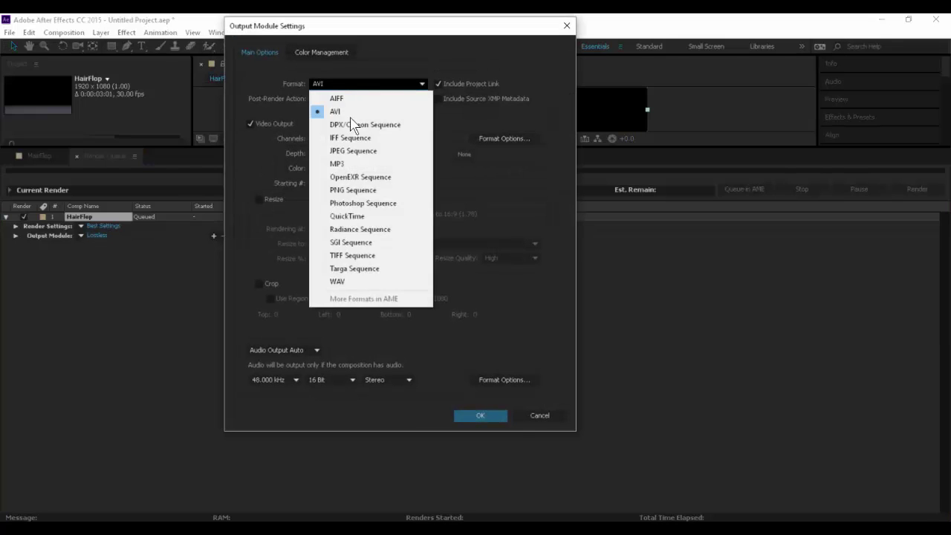
pyautogui.click(367, 216)
pyautogui.click(505, 139)
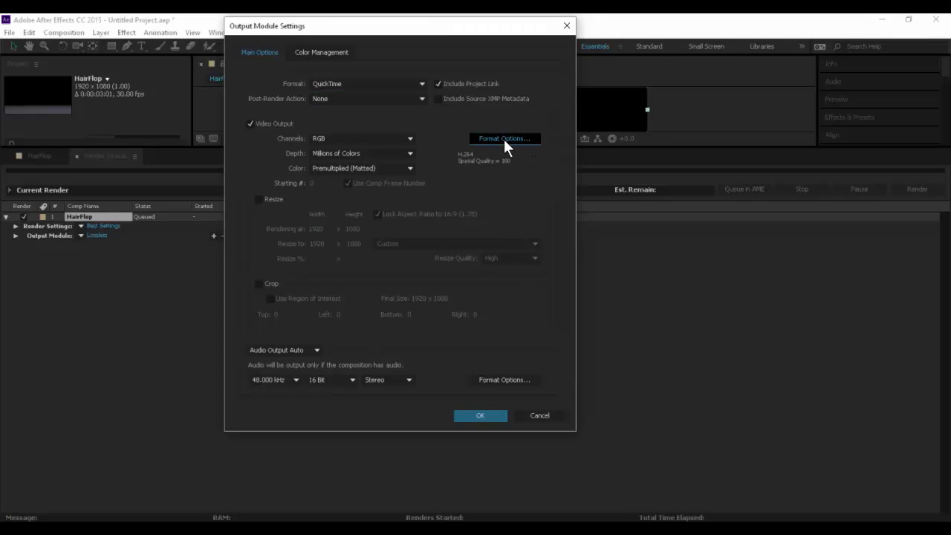
pyautogui.click(379, 140)
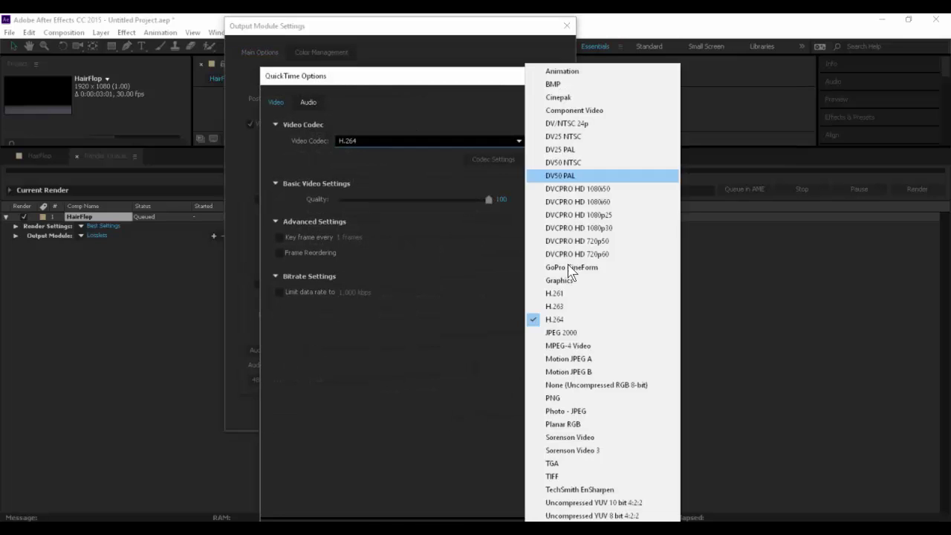
pyautogui.click(556, 318)
pyautogui.press('Return')
pyautogui.click(517, 380)
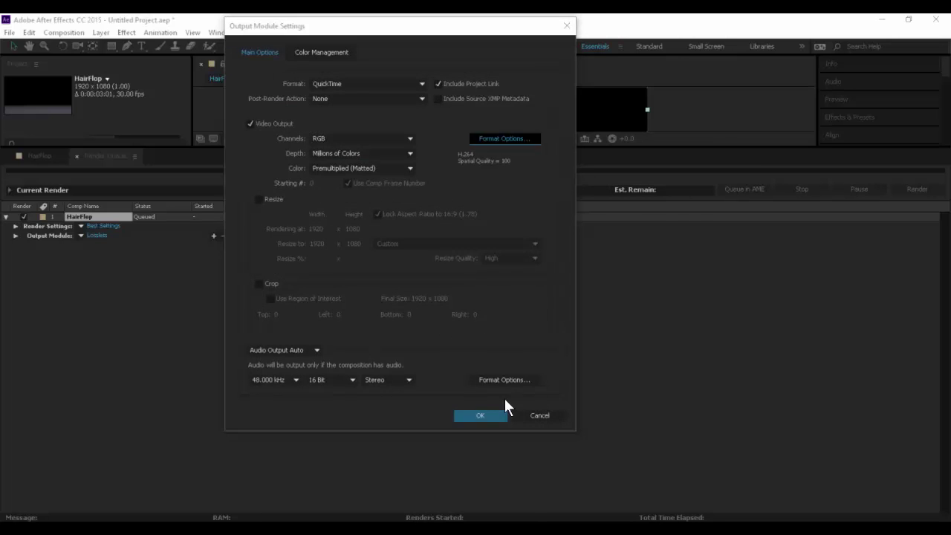
pyautogui.press('Return')
pyautogui.click(491, 416)
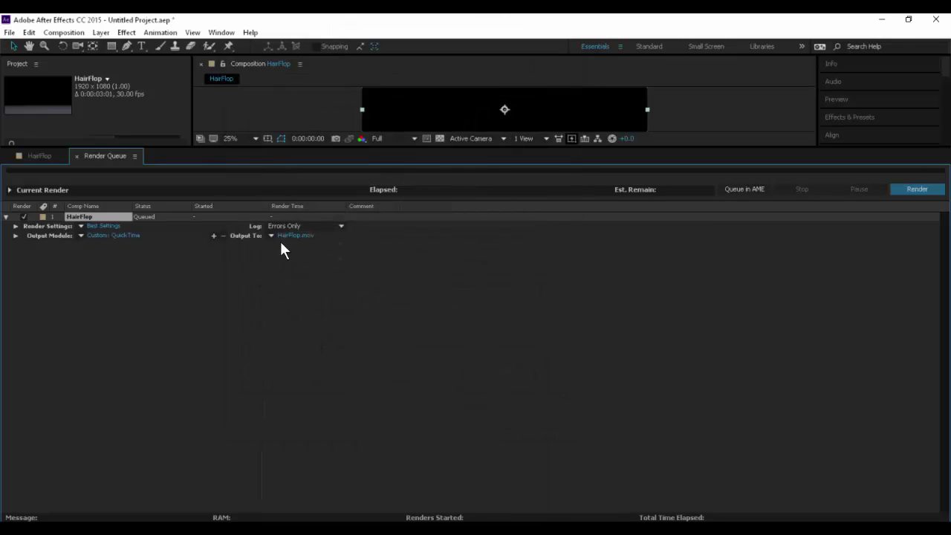
# Direct the HairFlop render's output to the Final folder inside the 2510_W17 course's Miniroom project folder
pyautogui.click(295, 236)
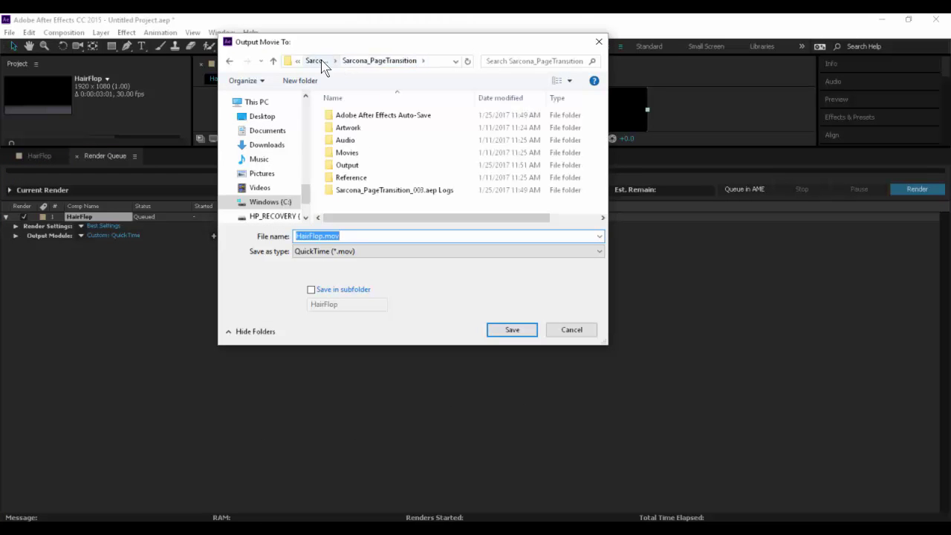
pyautogui.click(318, 61)
pyautogui.click(318, 60)
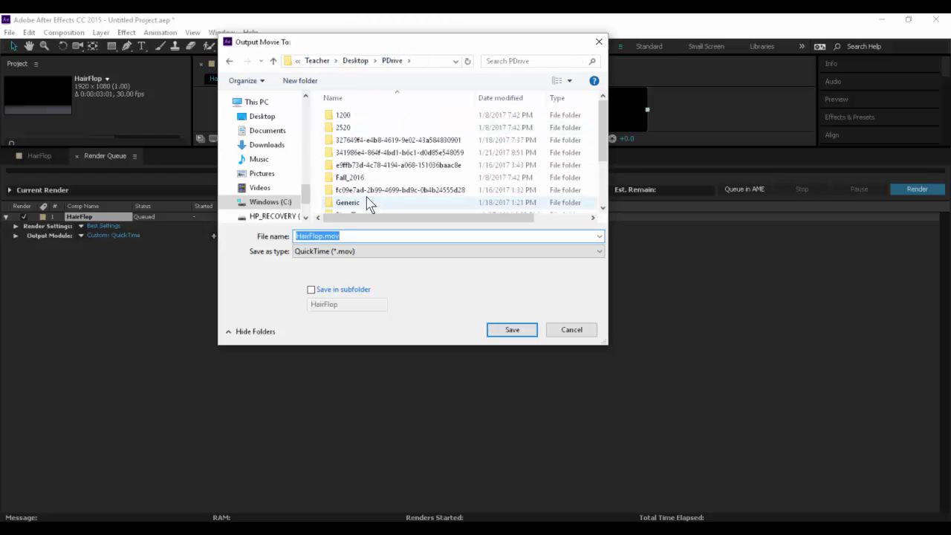
pyautogui.scroll(-2, 365, 200)
pyautogui.doubleClick(364, 182)
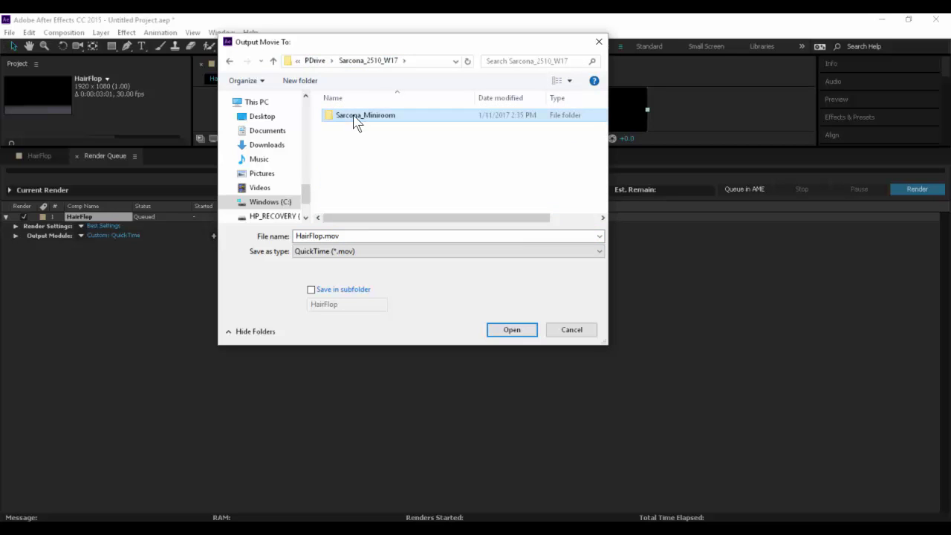
pyautogui.doubleClick(355, 118)
pyautogui.doubleClick(356, 117)
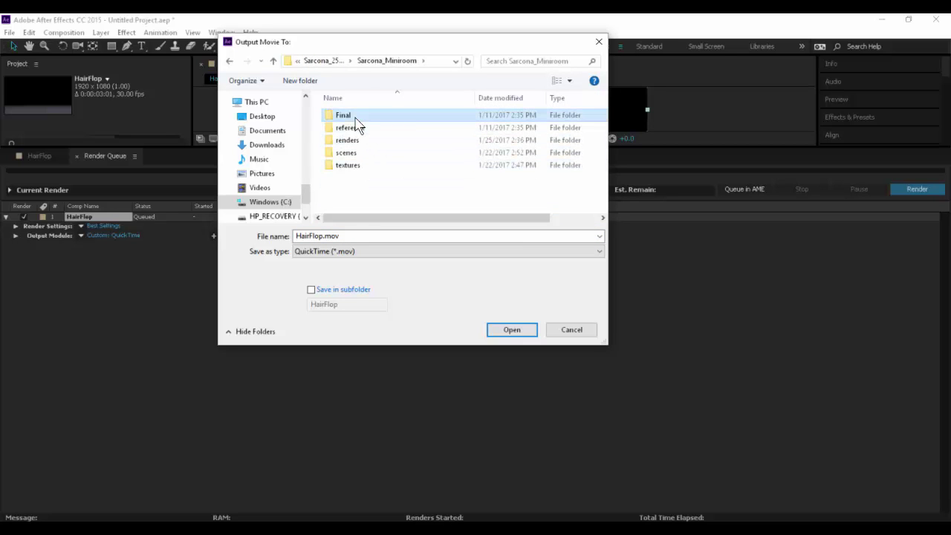
# Name the output movie with the student's surname followed by _Miniroom, and render the queued item
pyautogui.doubleClick(352, 236)
pyautogui.write('Sarcona_Miniroom')
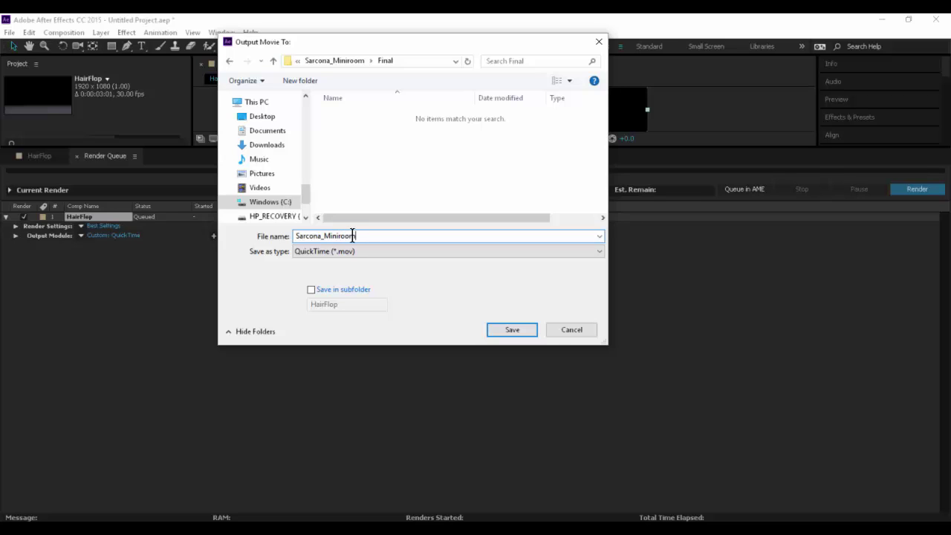
pyautogui.press('Return')
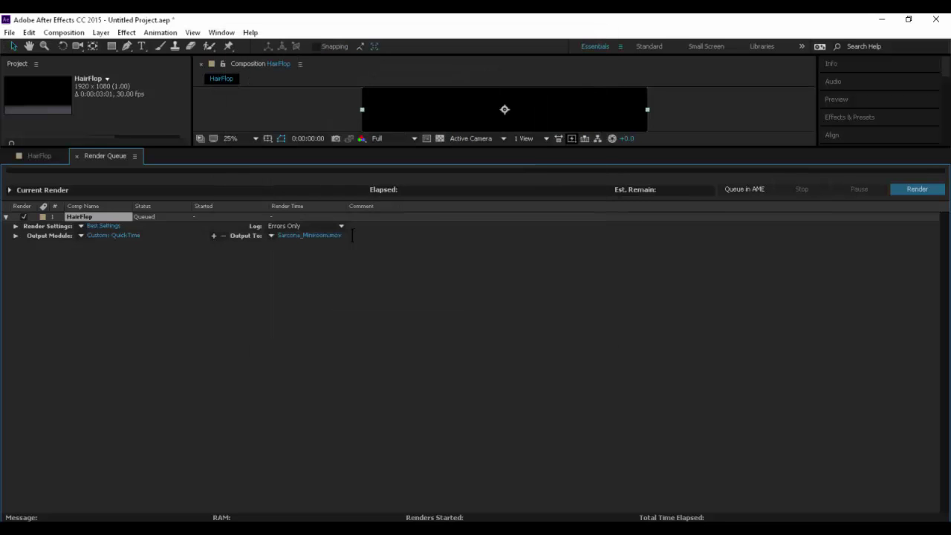
pyautogui.click(911, 188)
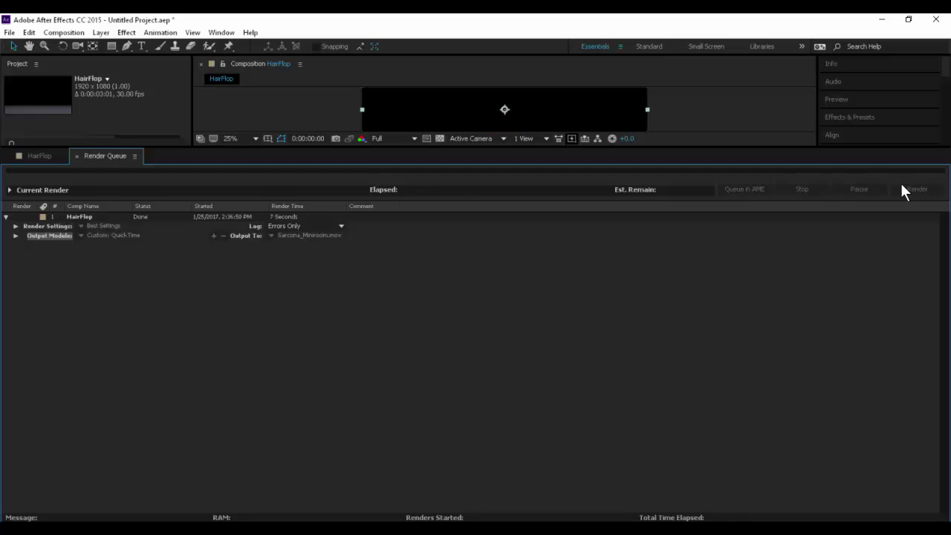
# Switch to File Explorer and check the rendered movie's details in the Miniroom project's Final folder, before returning to After Effects
pyautogui.hotkey('alt', 'Tab')
pyautogui.hotkey('alt', 'Tab')
pyautogui.hotkey('alt', 'Tab')
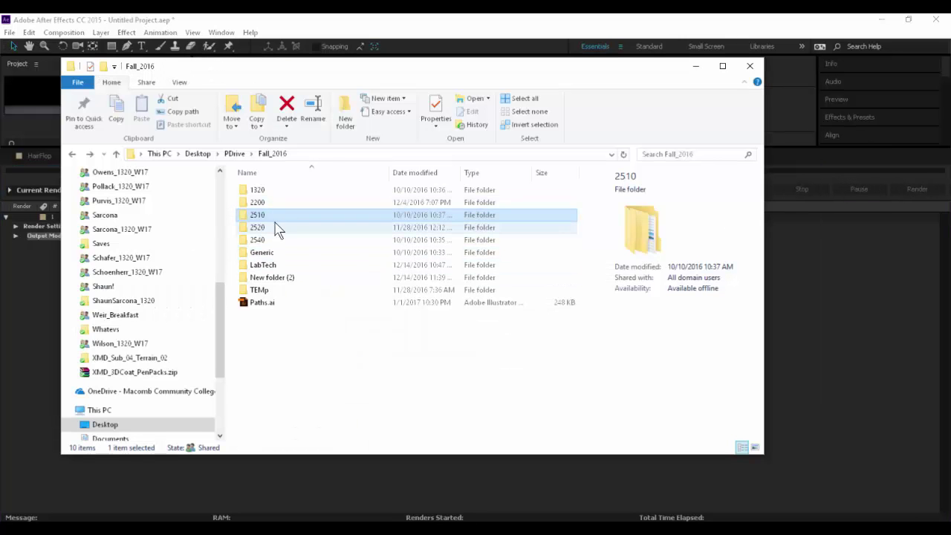
pyautogui.press('BackSpace')
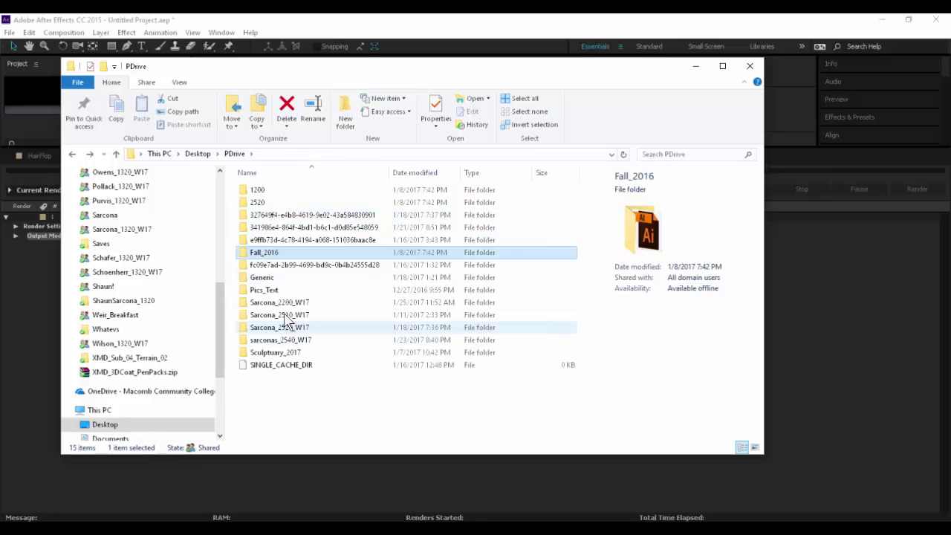
pyautogui.doubleClick(285, 316)
pyautogui.doubleClick(270, 190)
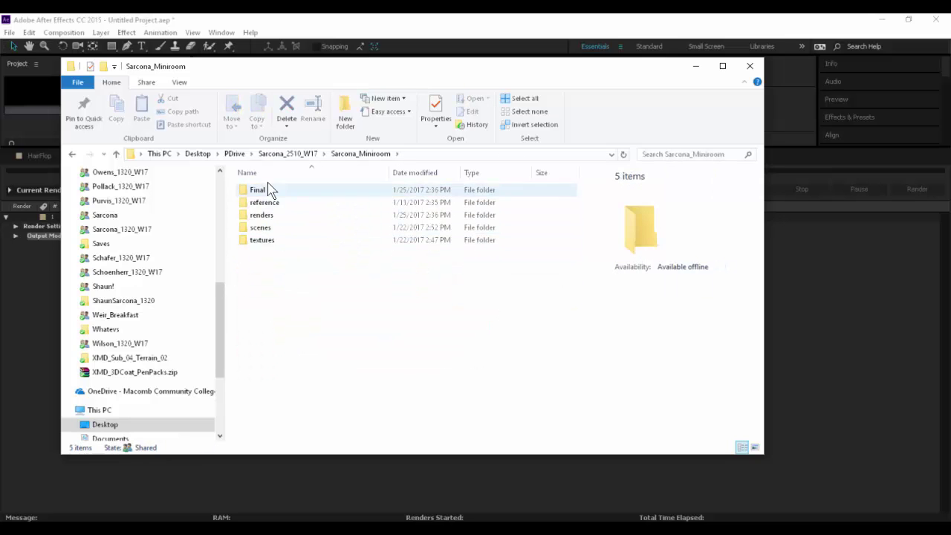
pyautogui.doubleClick(270, 191)
pyautogui.click(276, 203)
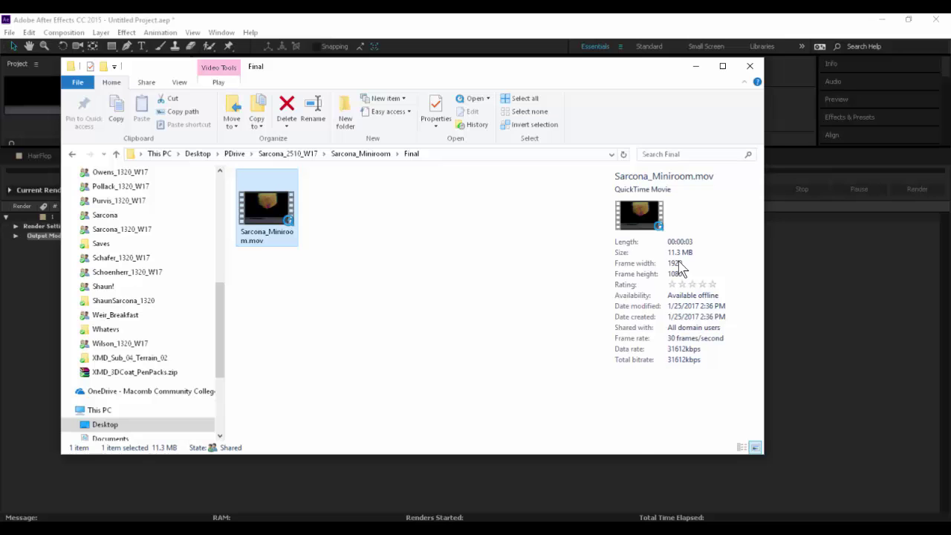
pyautogui.click(460, 18)
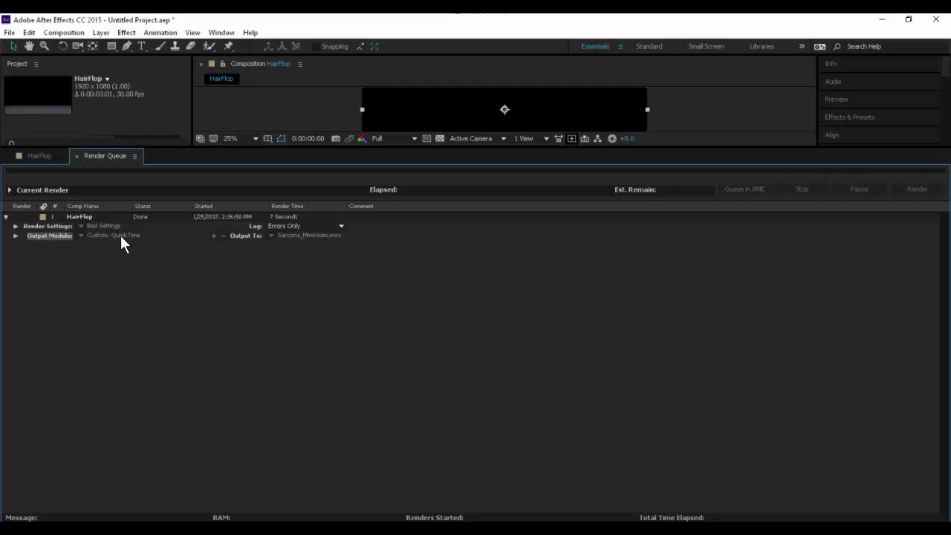
# Open the rendered Miniroom movie from File Explorer in QuickTime Player, shrink its view to fit the screen, and play it
pyautogui.hotkey('alt', 'Tab')
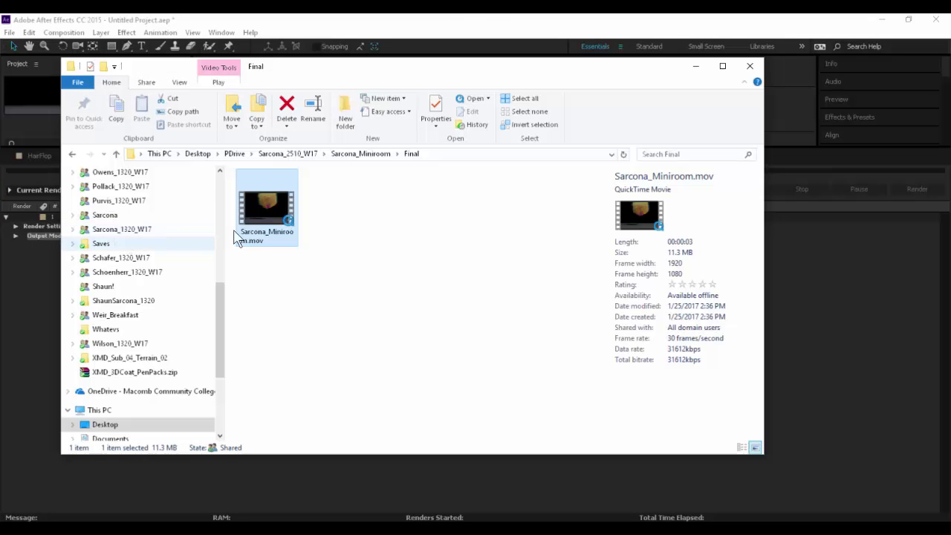
pyautogui.doubleClick(274, 198)
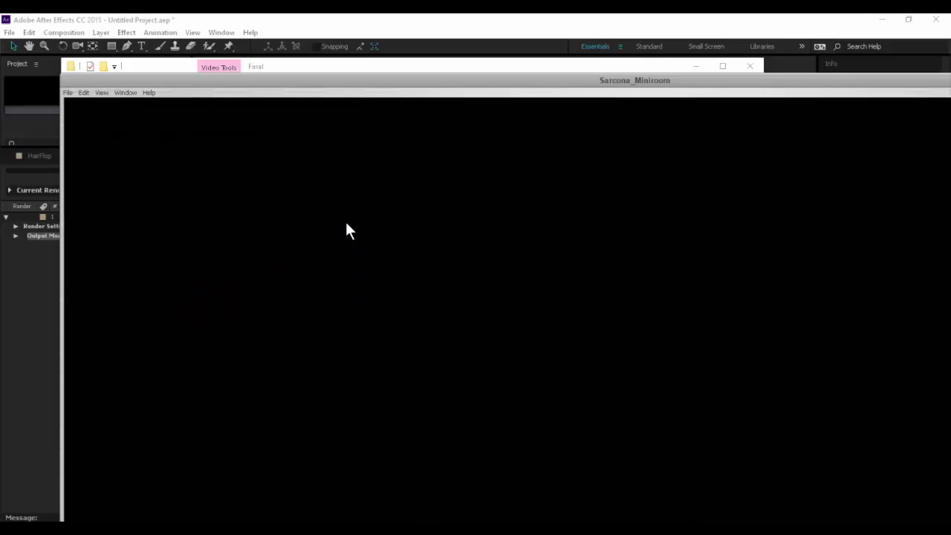
pyautogui.click(101, 92)
pyautogui.click(127, 102)
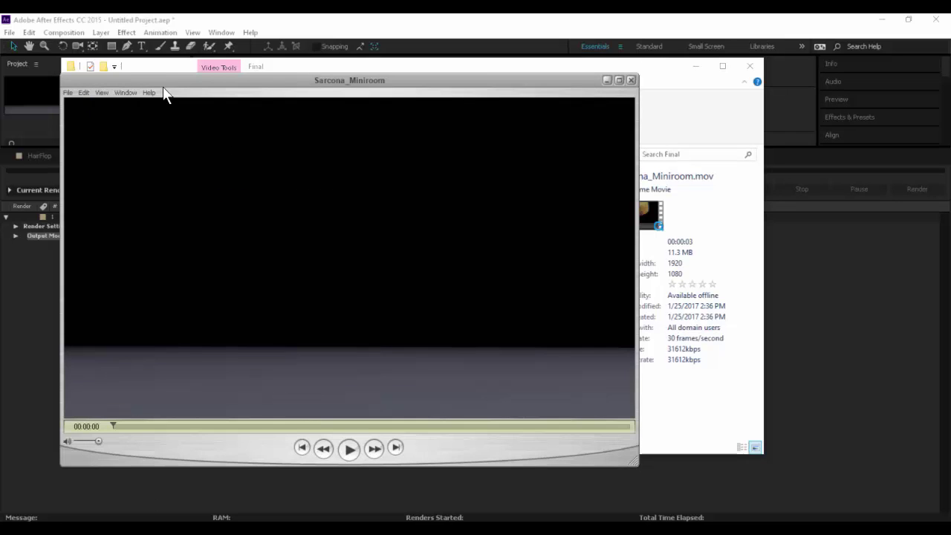
pyautogui.moveTo(165, 78); pyautogui.dragTo(153, 40)
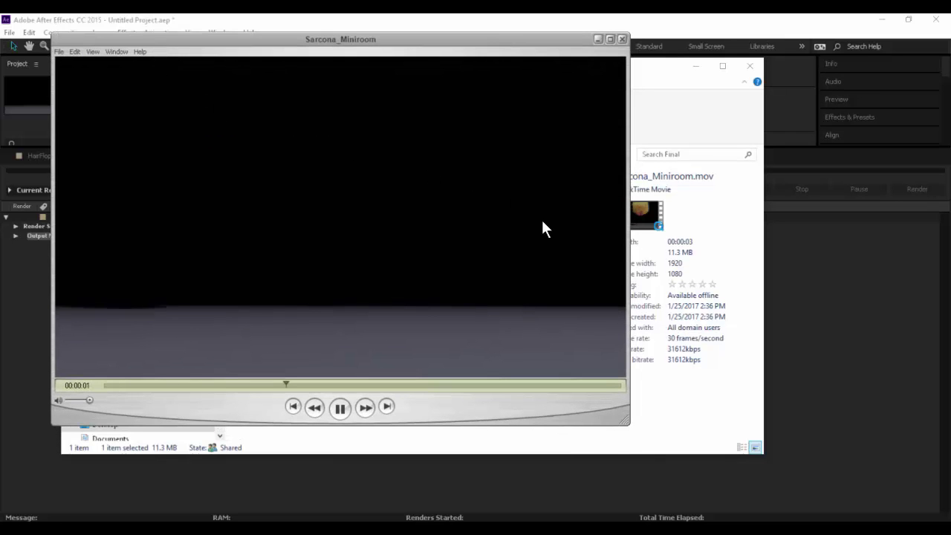